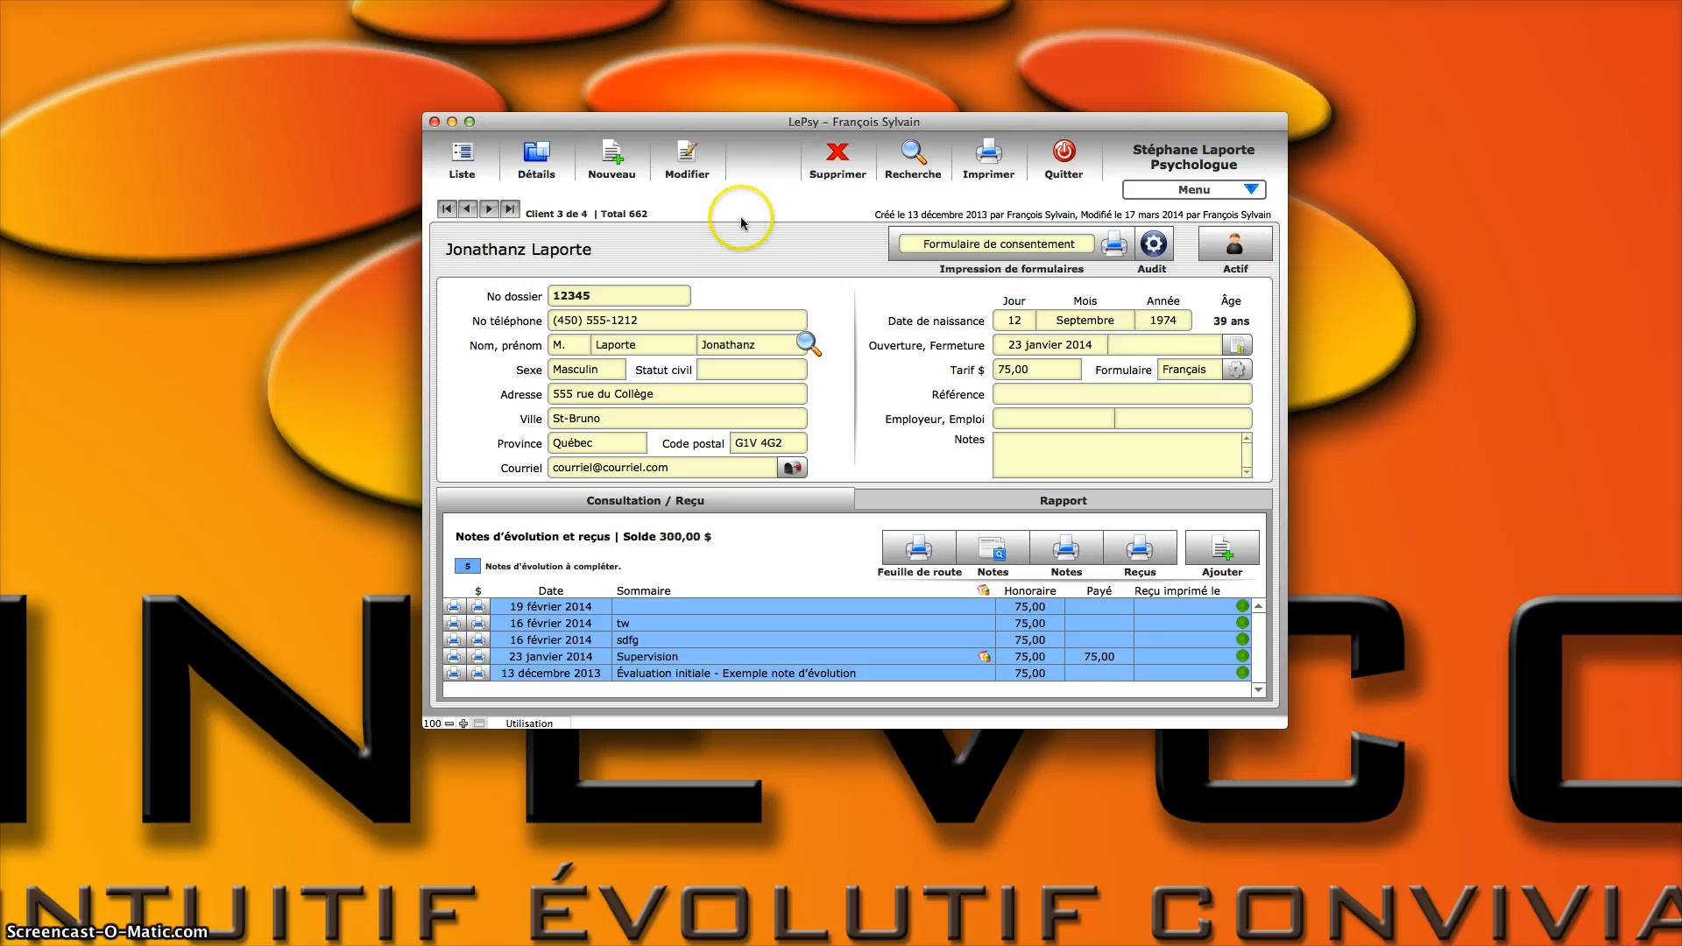
Step: Create a new client record and enter the client's file number
left_click(616, 165)
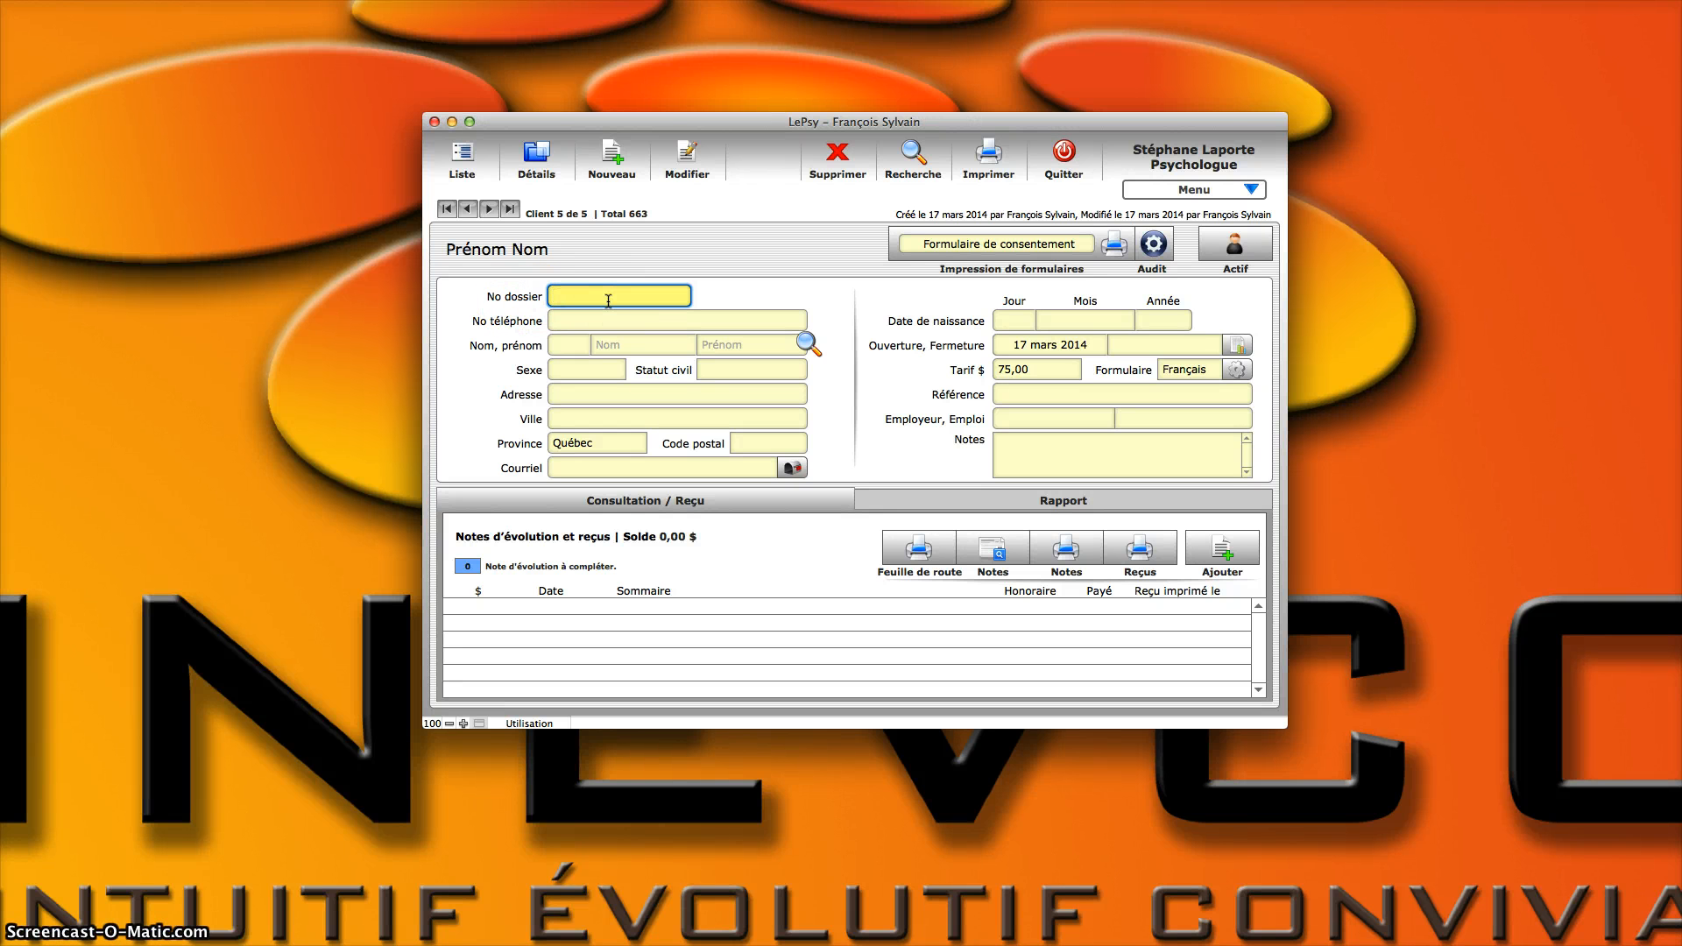
type("XX1234-T")
left_click_drag(636, 297, 507, 294)
left_click(626, 292)
left_click_drag(649, 299, 527, 291)
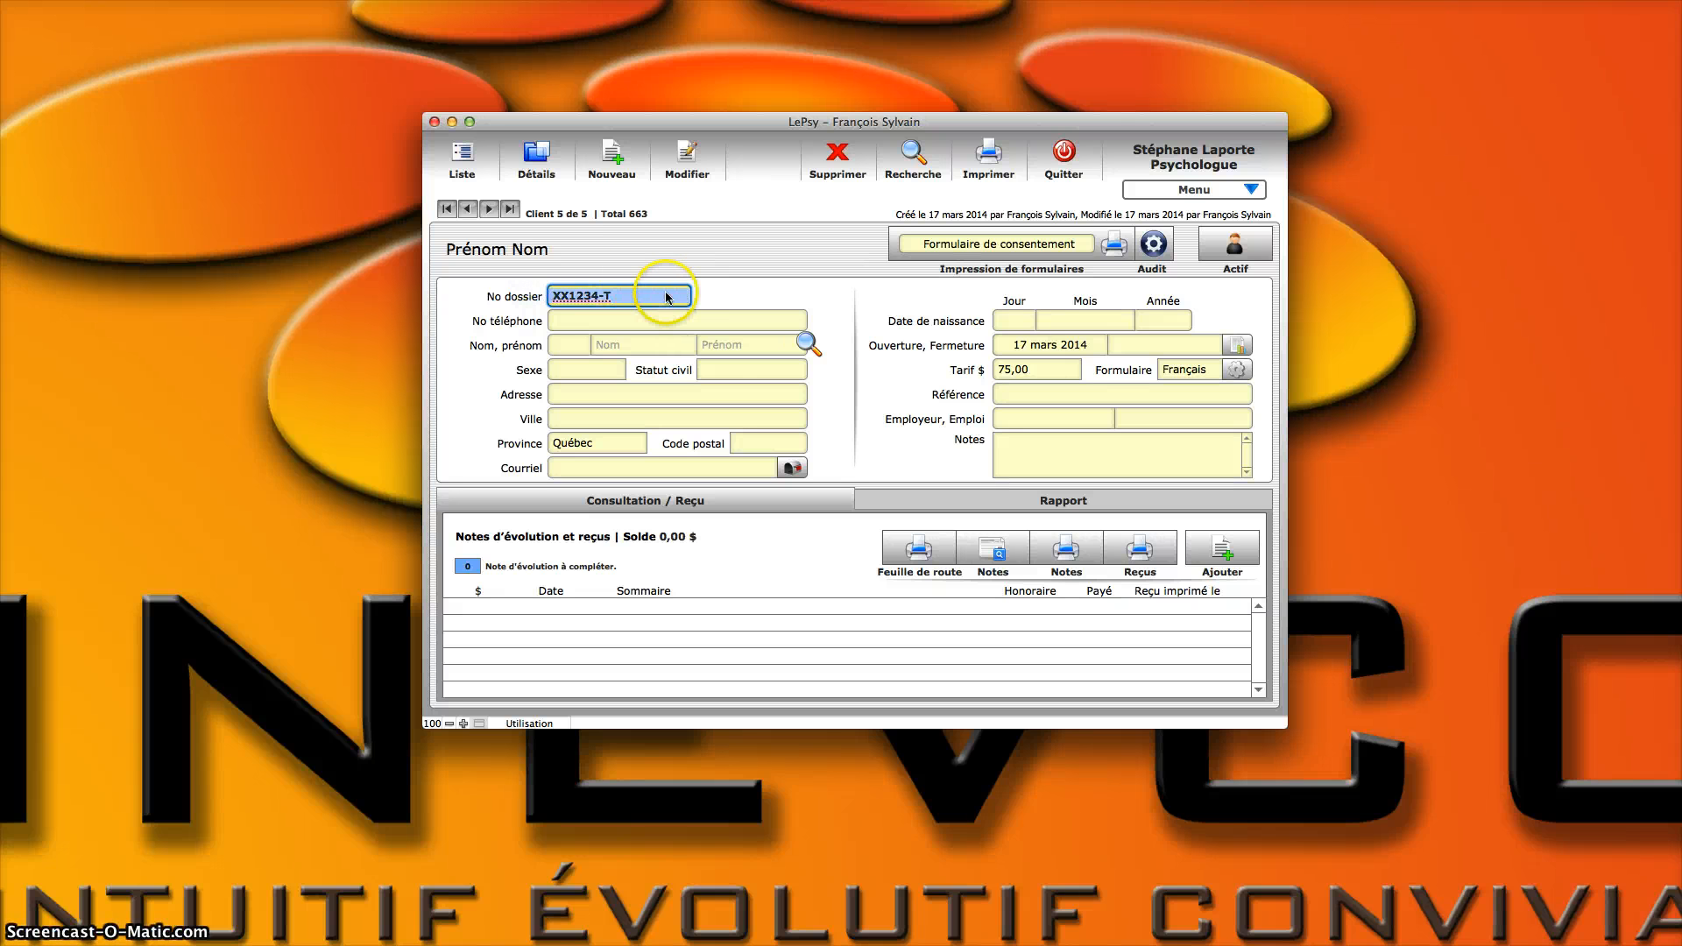
left_click(702, 293)
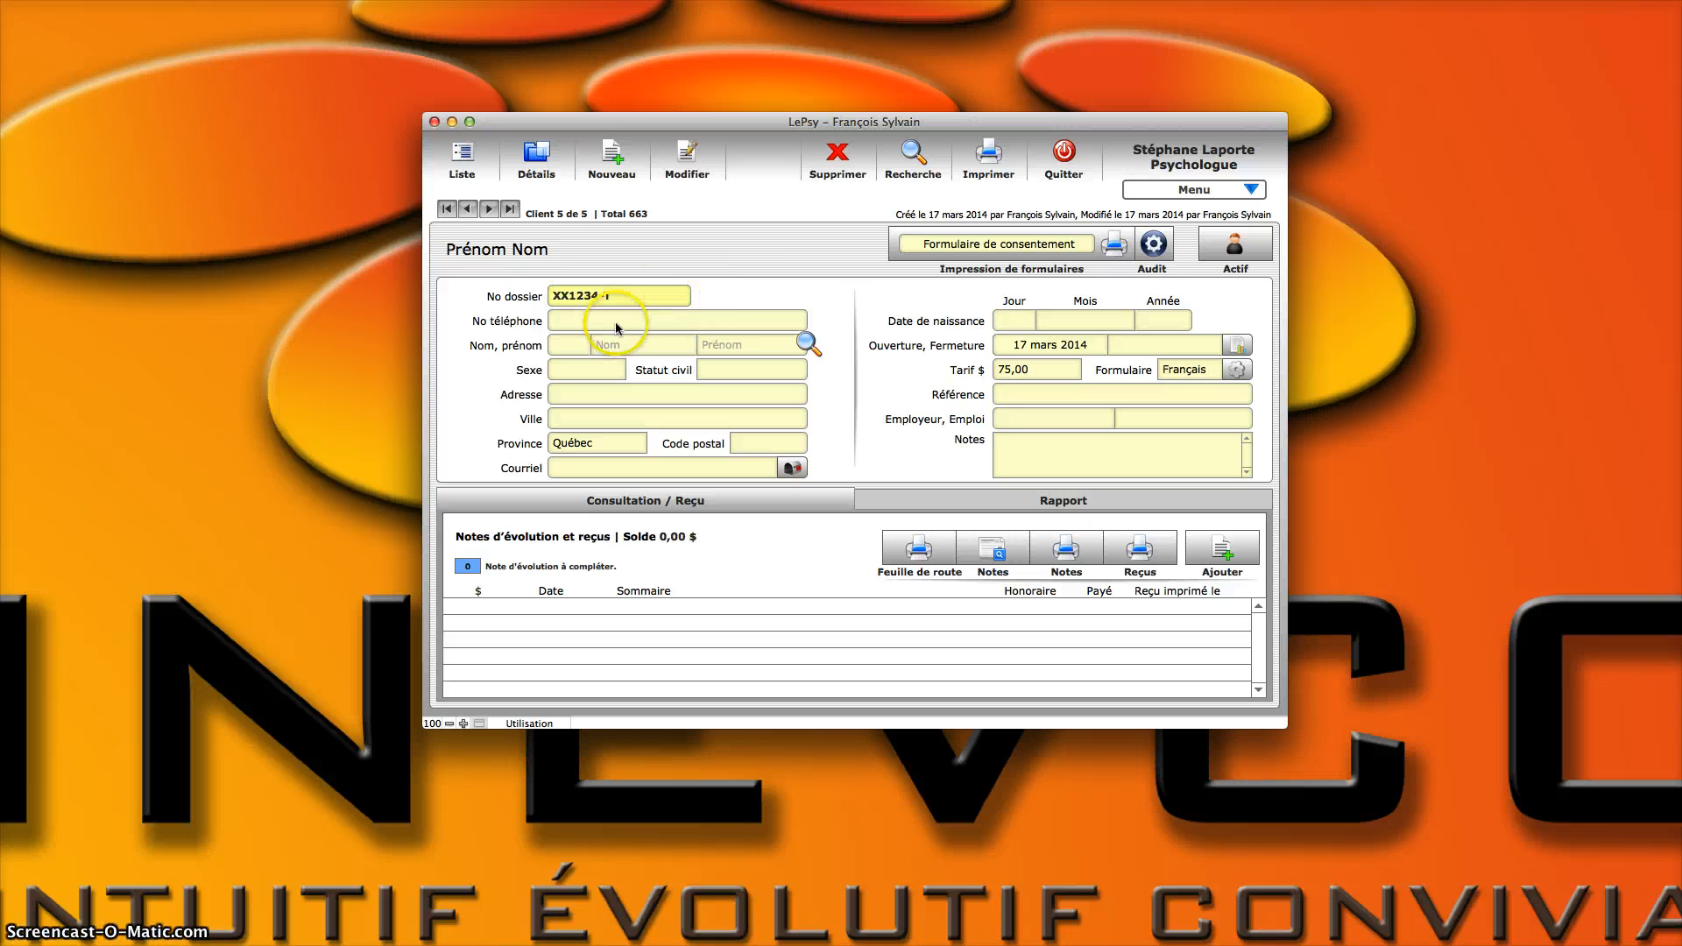
left_click(653, 295)
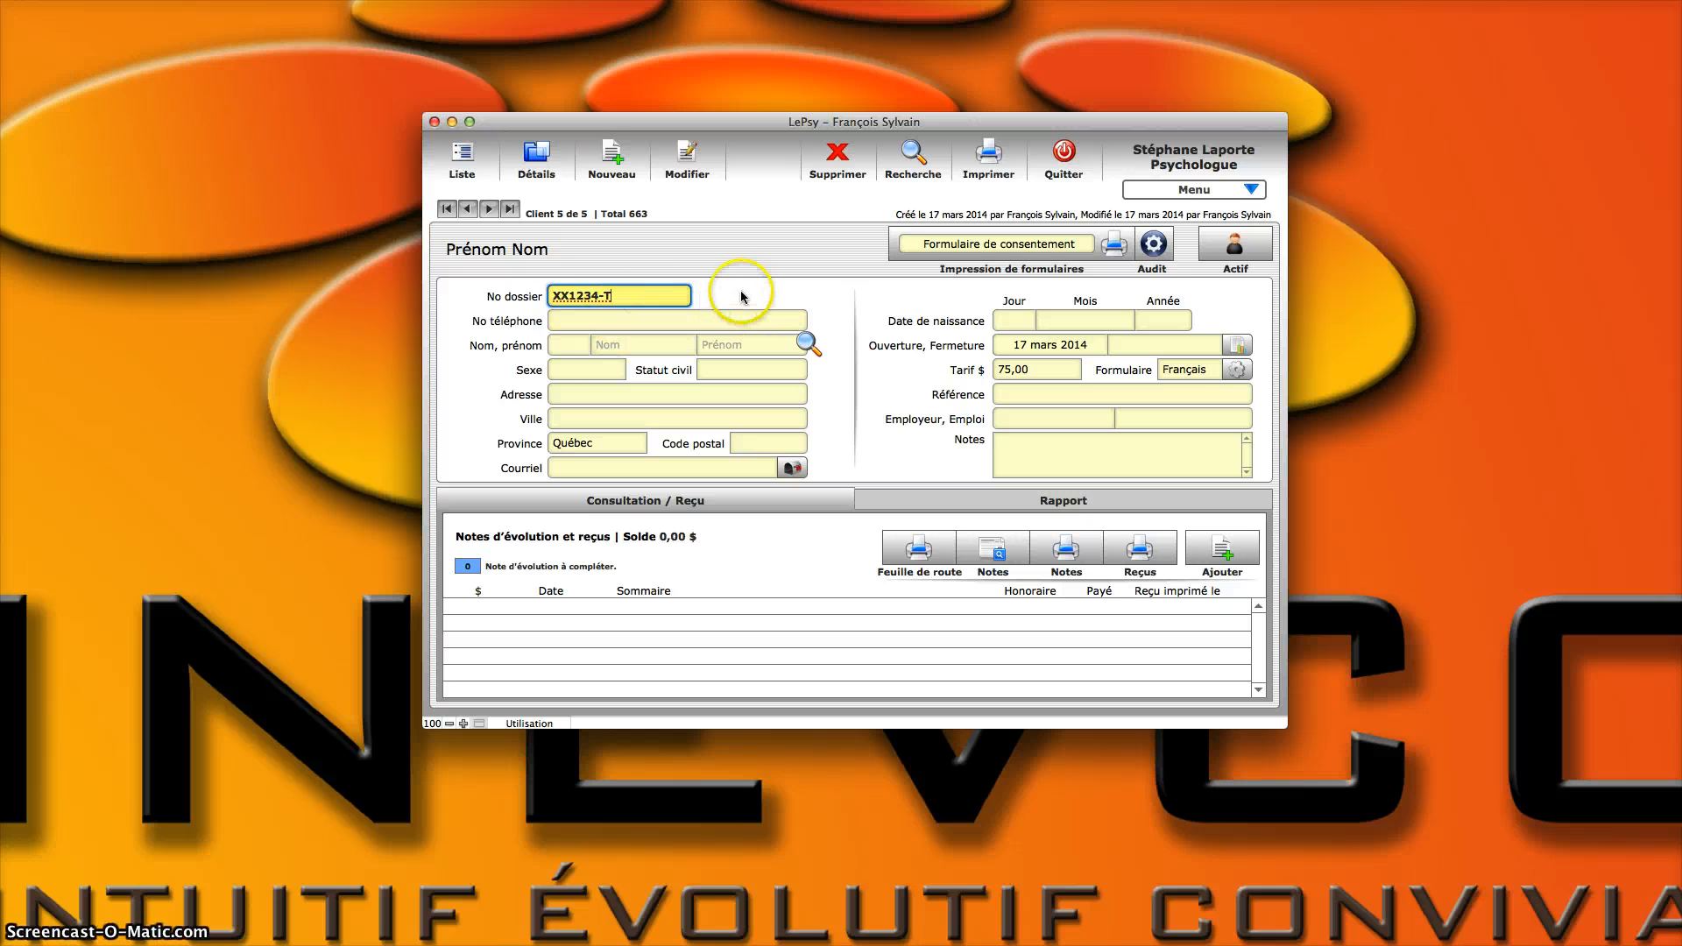
key("Tab")
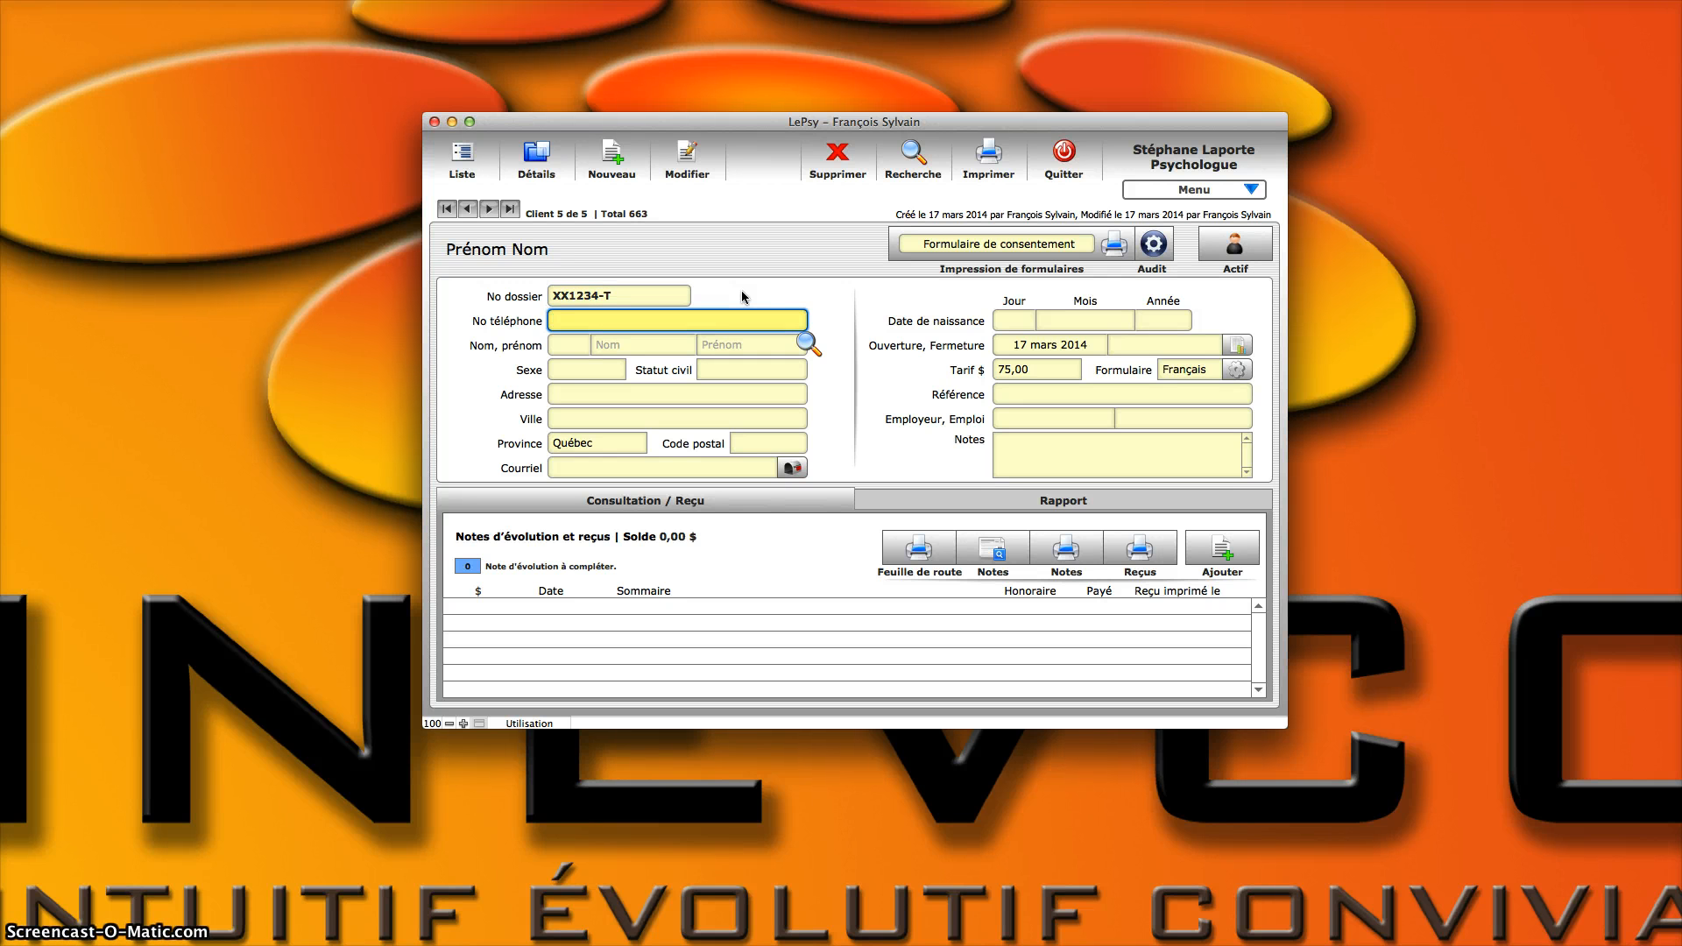
Step: Enter the client's phone number in the new record
type("4185551212")
key("Tab")
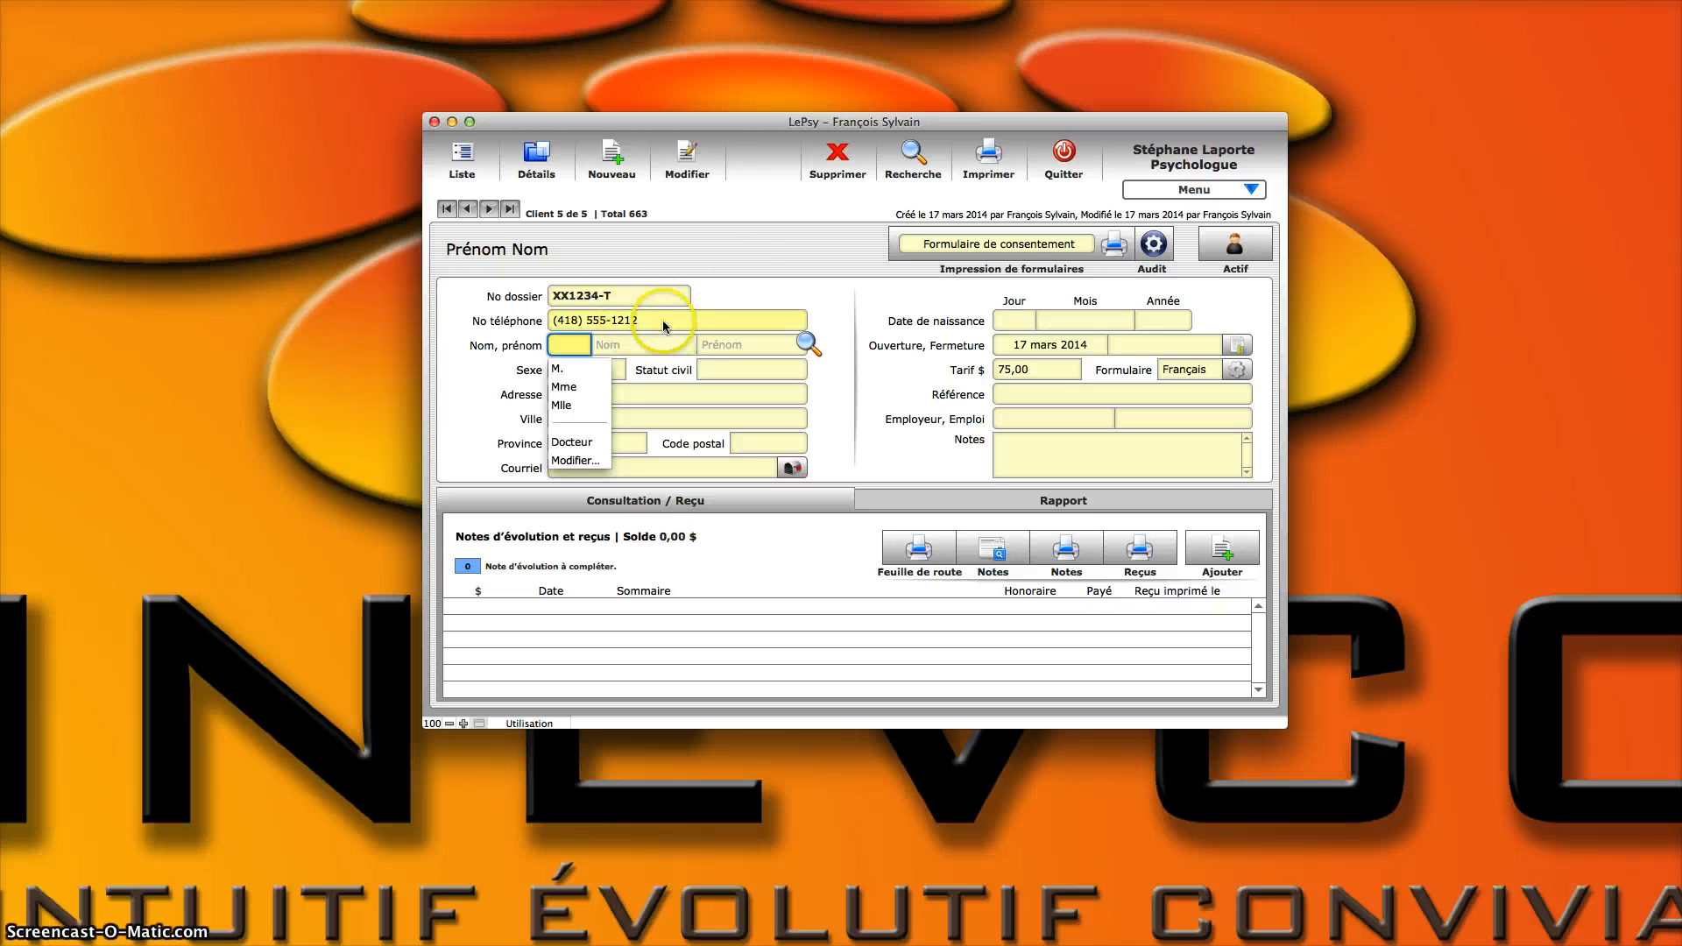
Step: Set the client's title to M
key("Down")
key("Down")
key("Down")
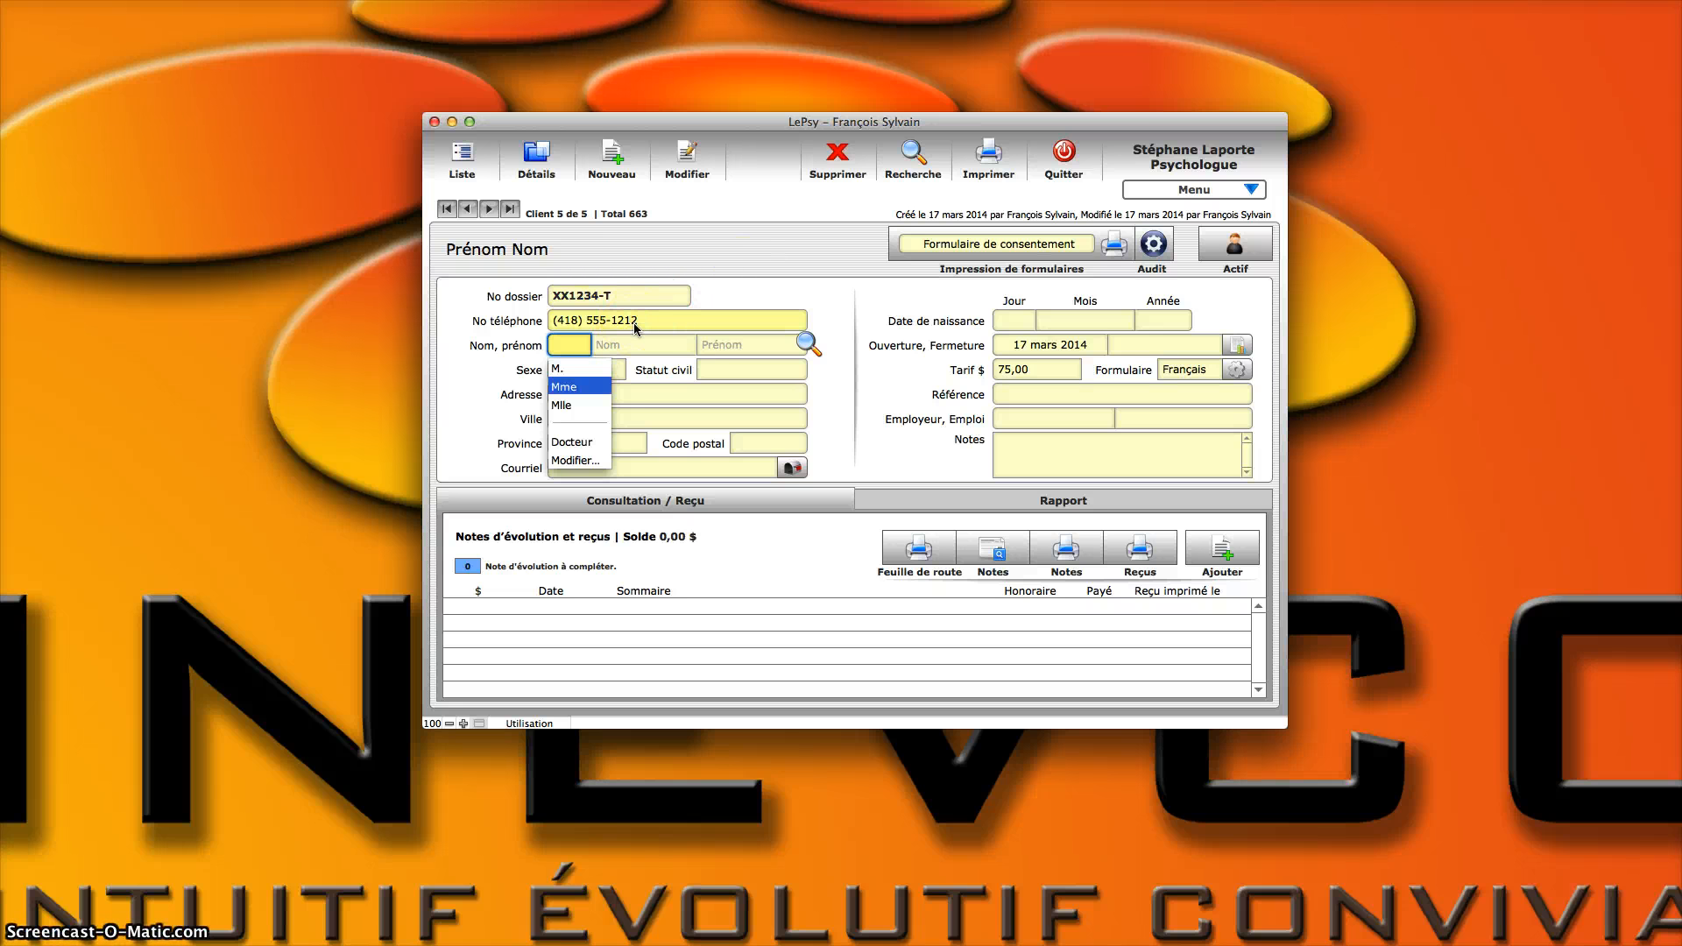
key("Up")
key("Up")
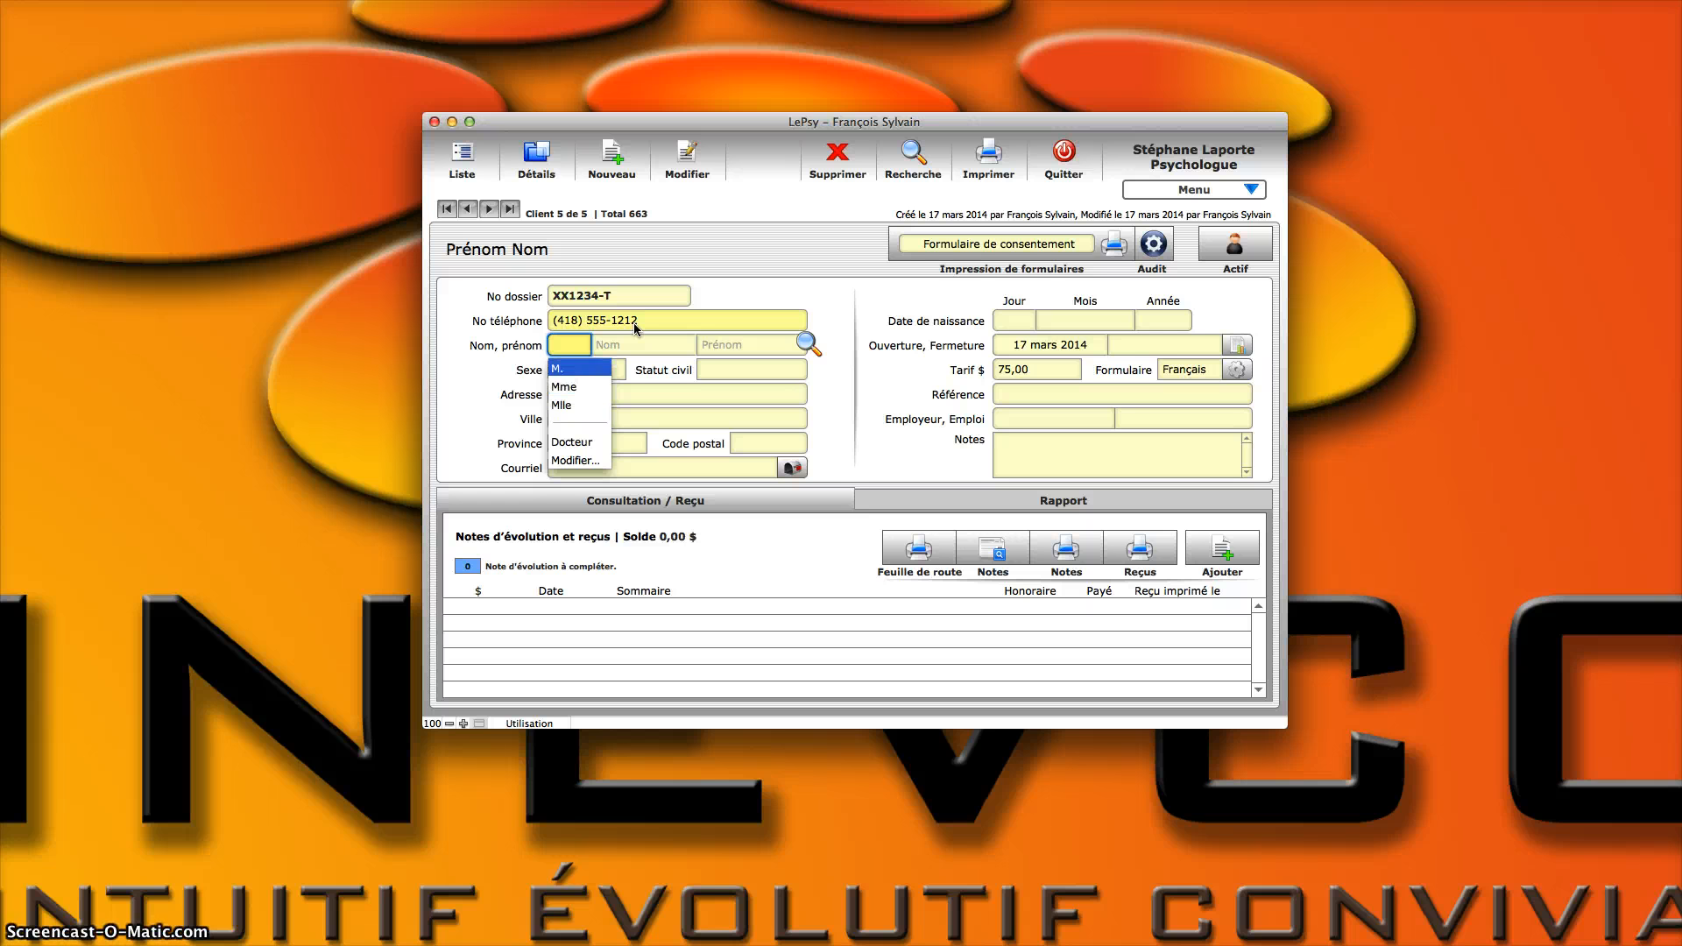
key("Down")
key("Up")
key("Tab")
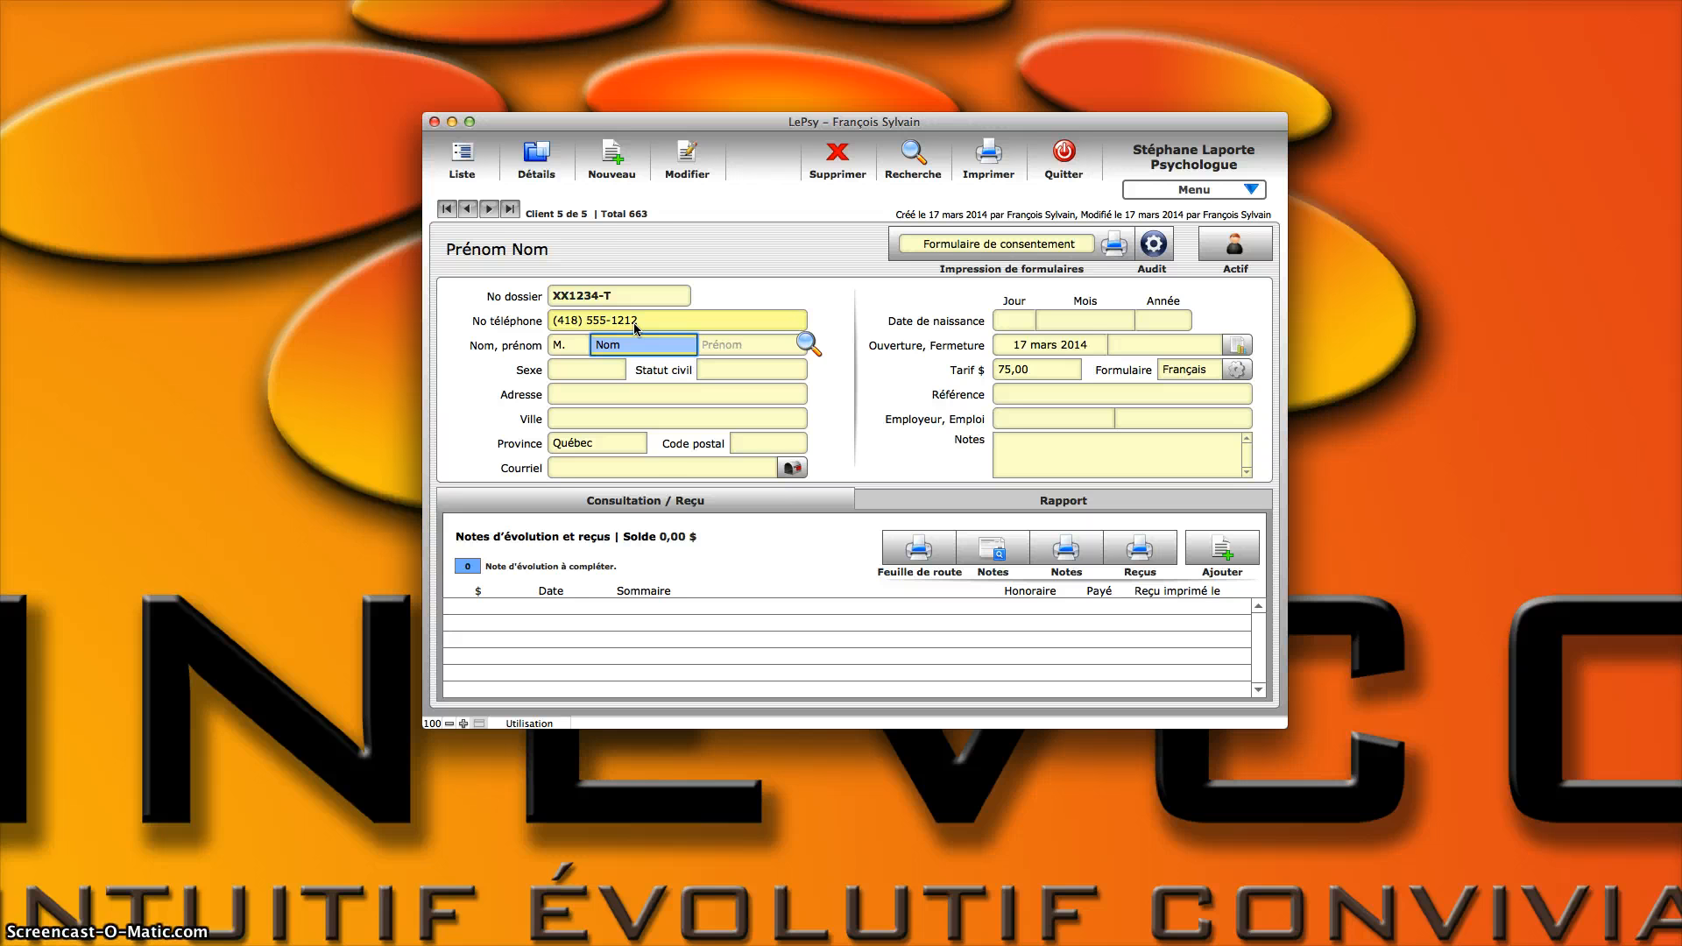
Step: Enter the client's last name and first name
key("Tab")
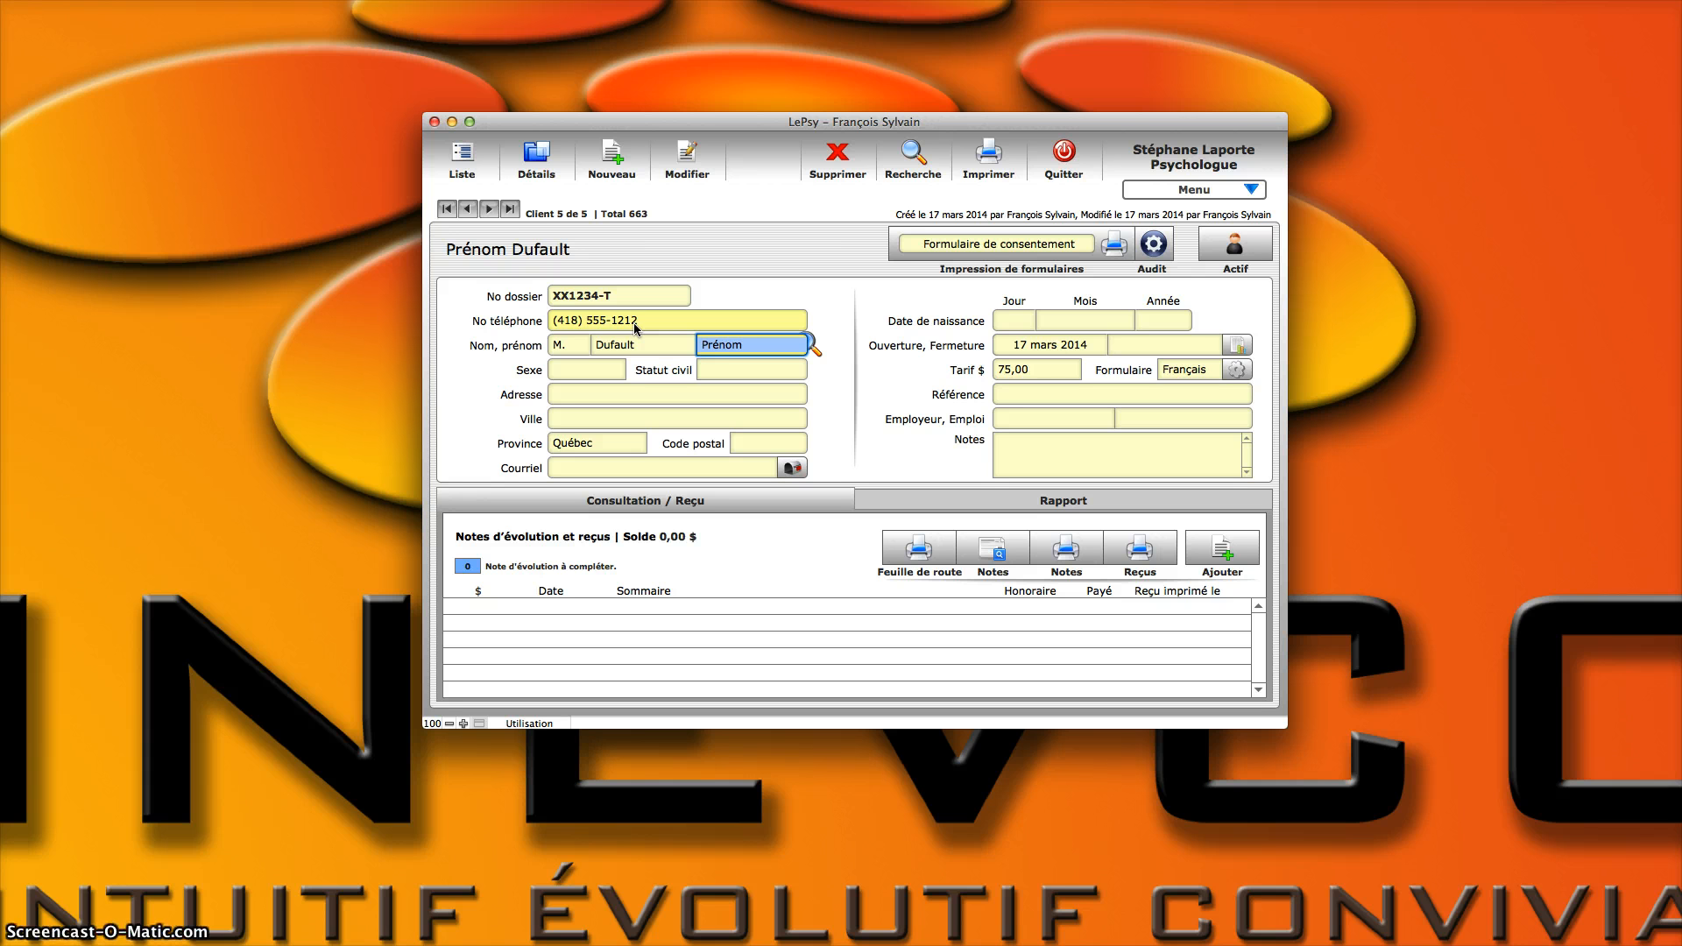
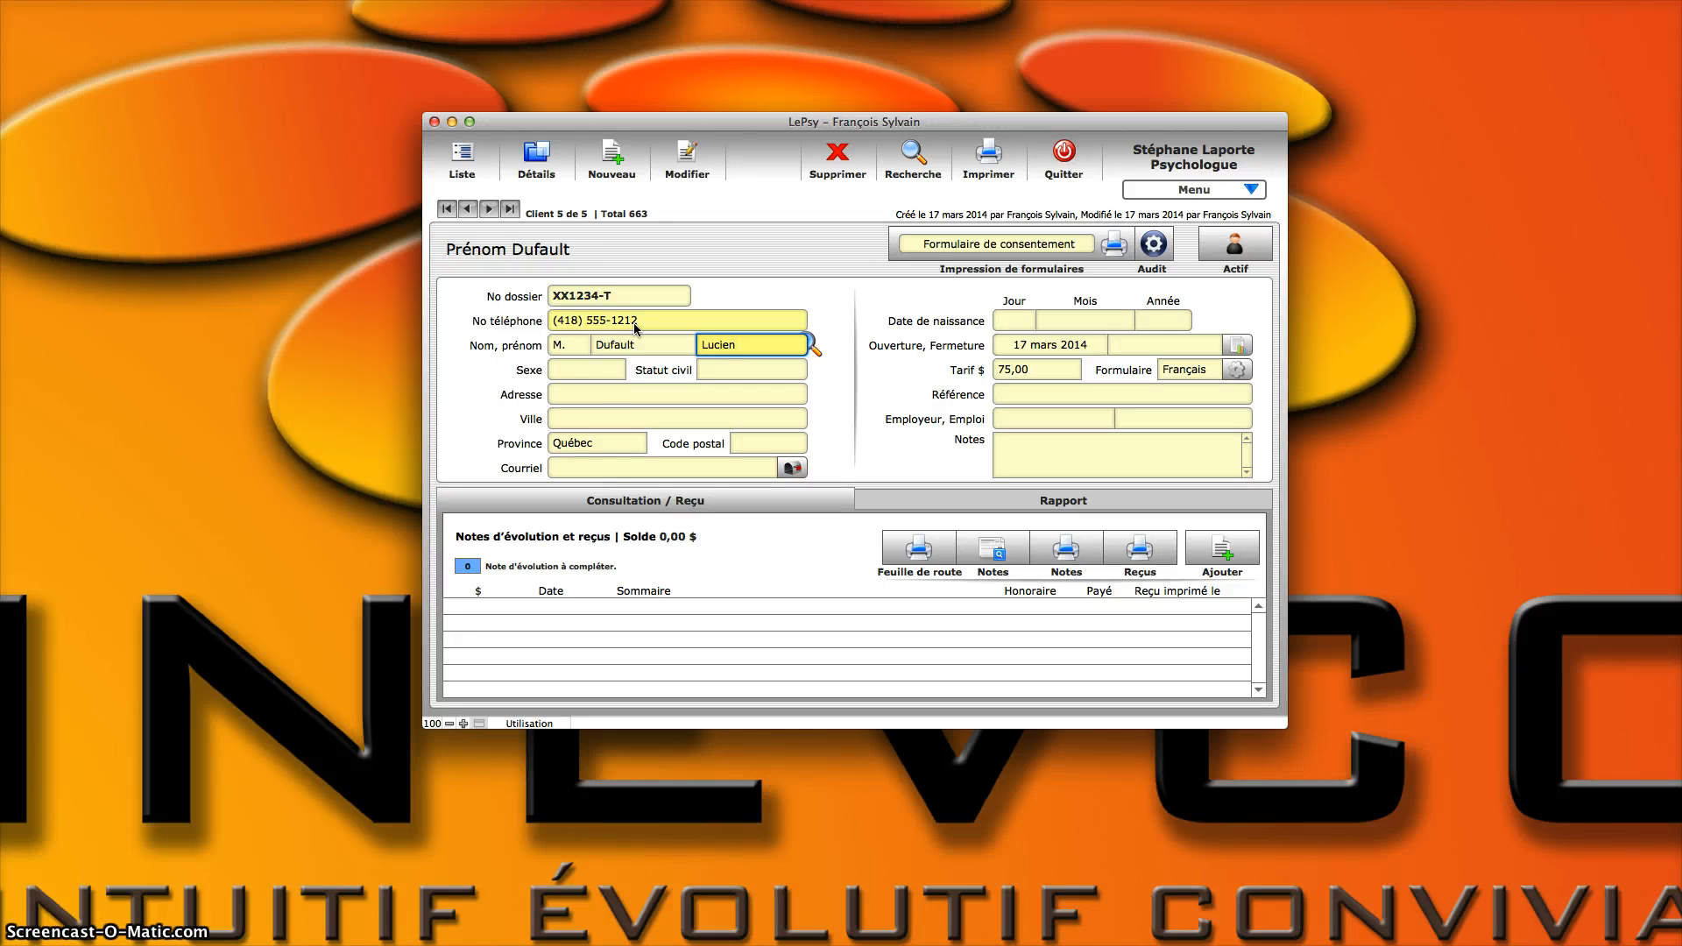
Step: Set the client's sex to Masculin and the civil status to Marié
key("Tab")
key("Down")
key("Down")
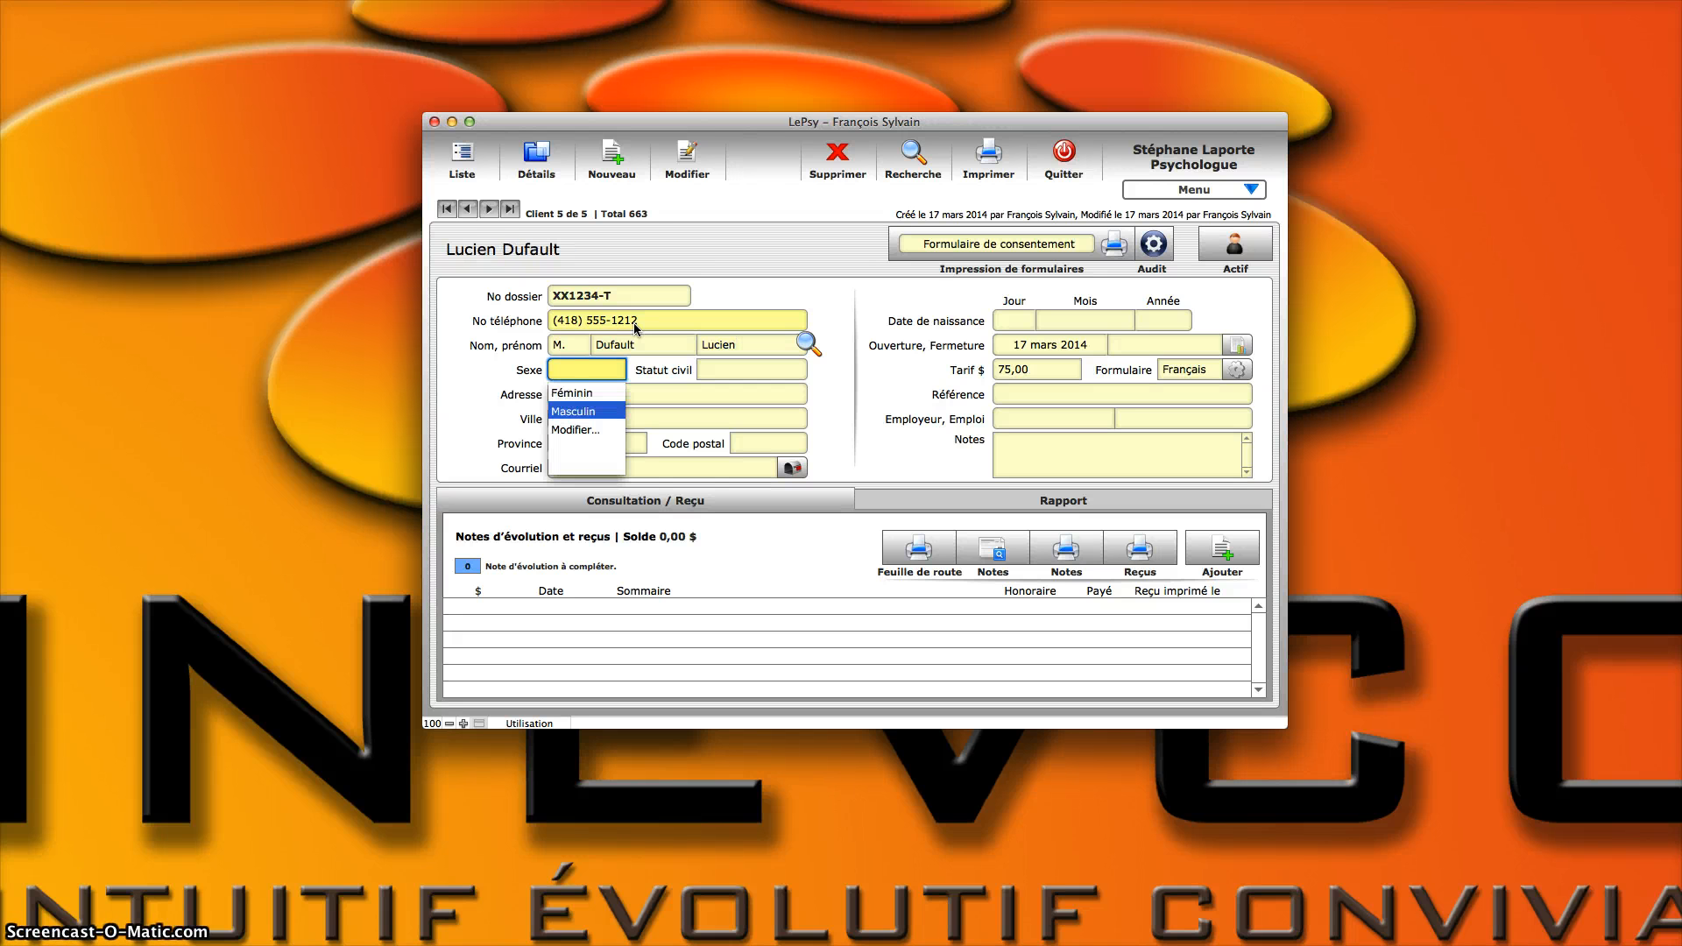
key("Return")
key("Tab")
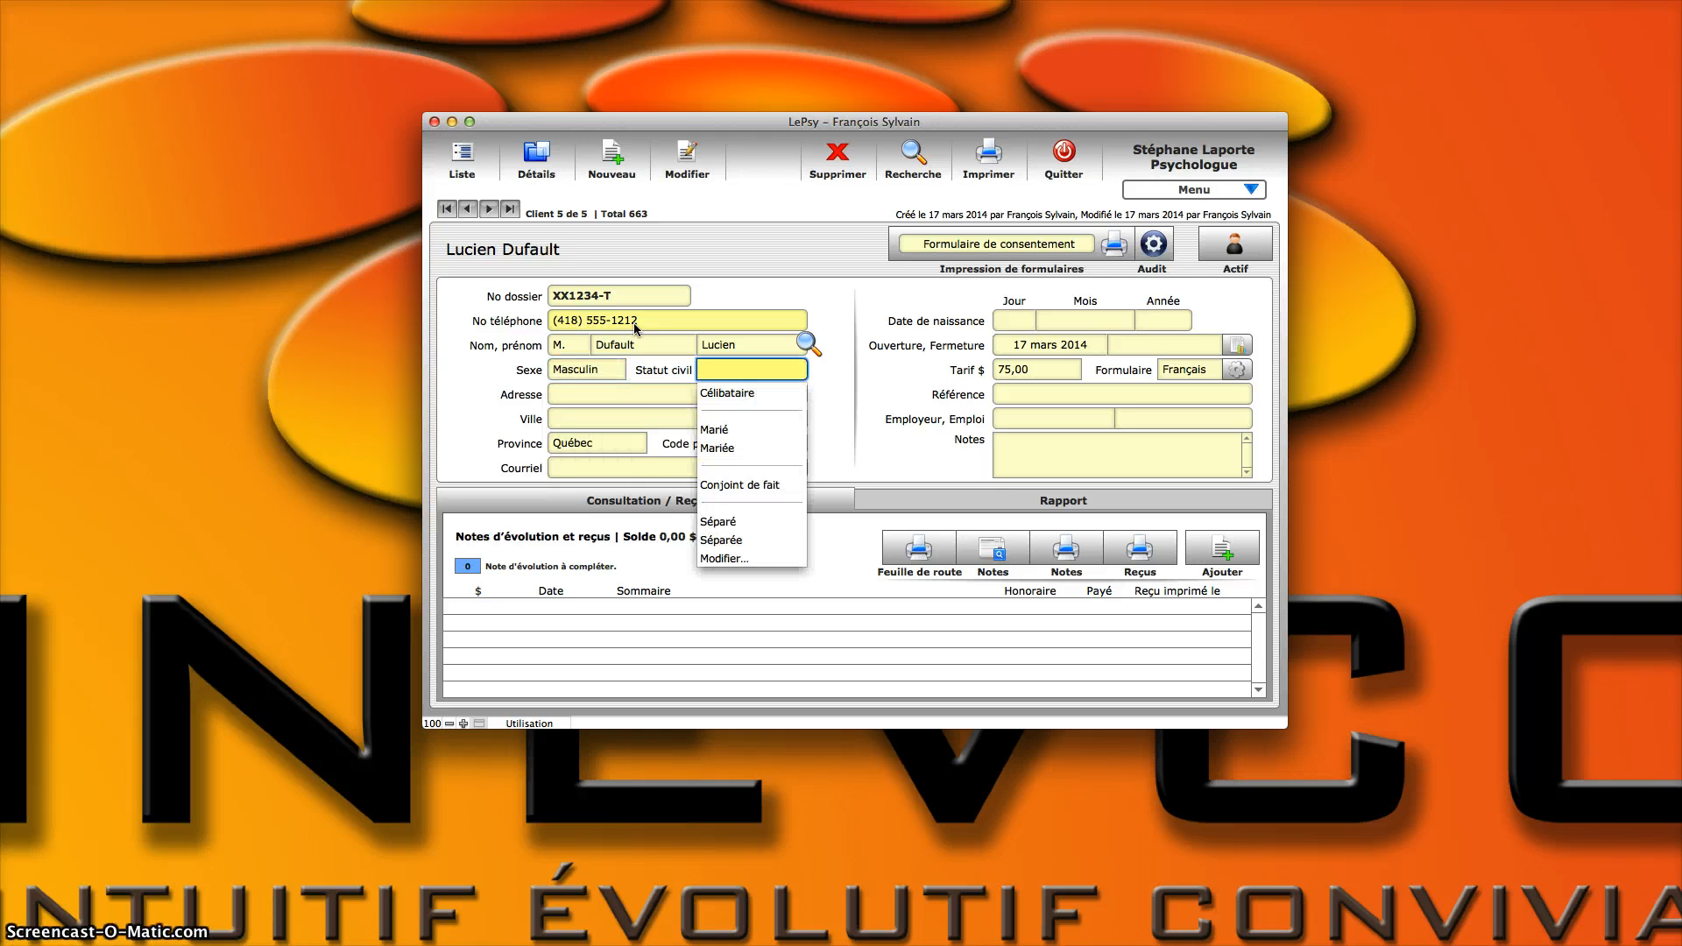
key("Down")
key("Down")
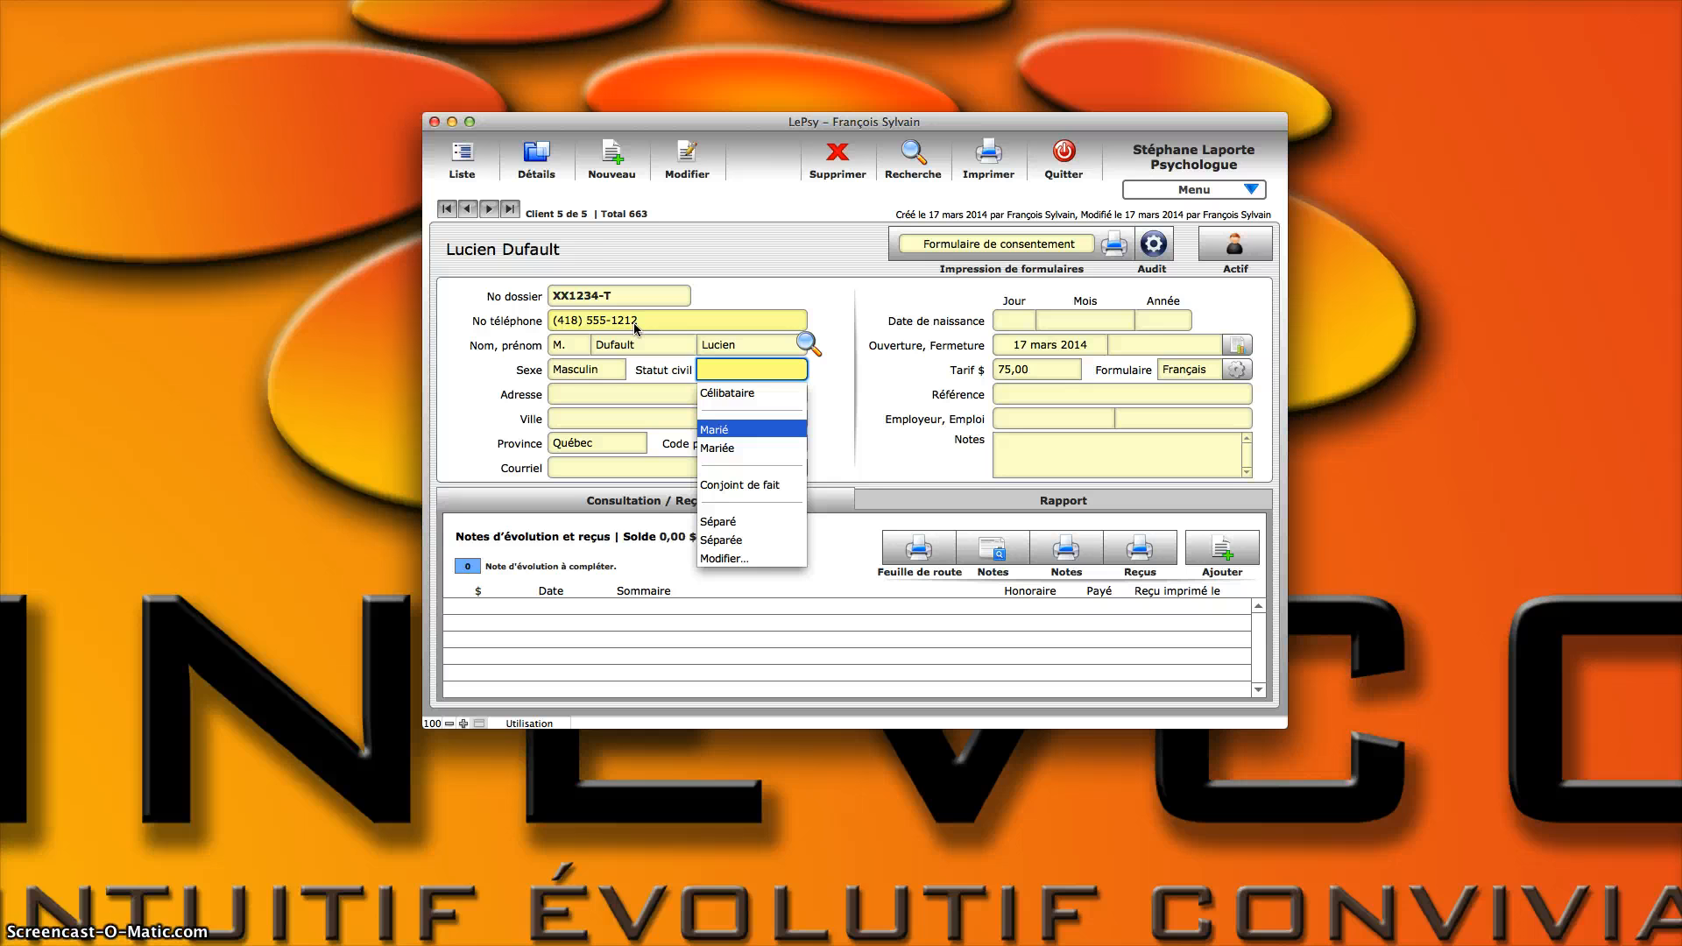
key("Return")
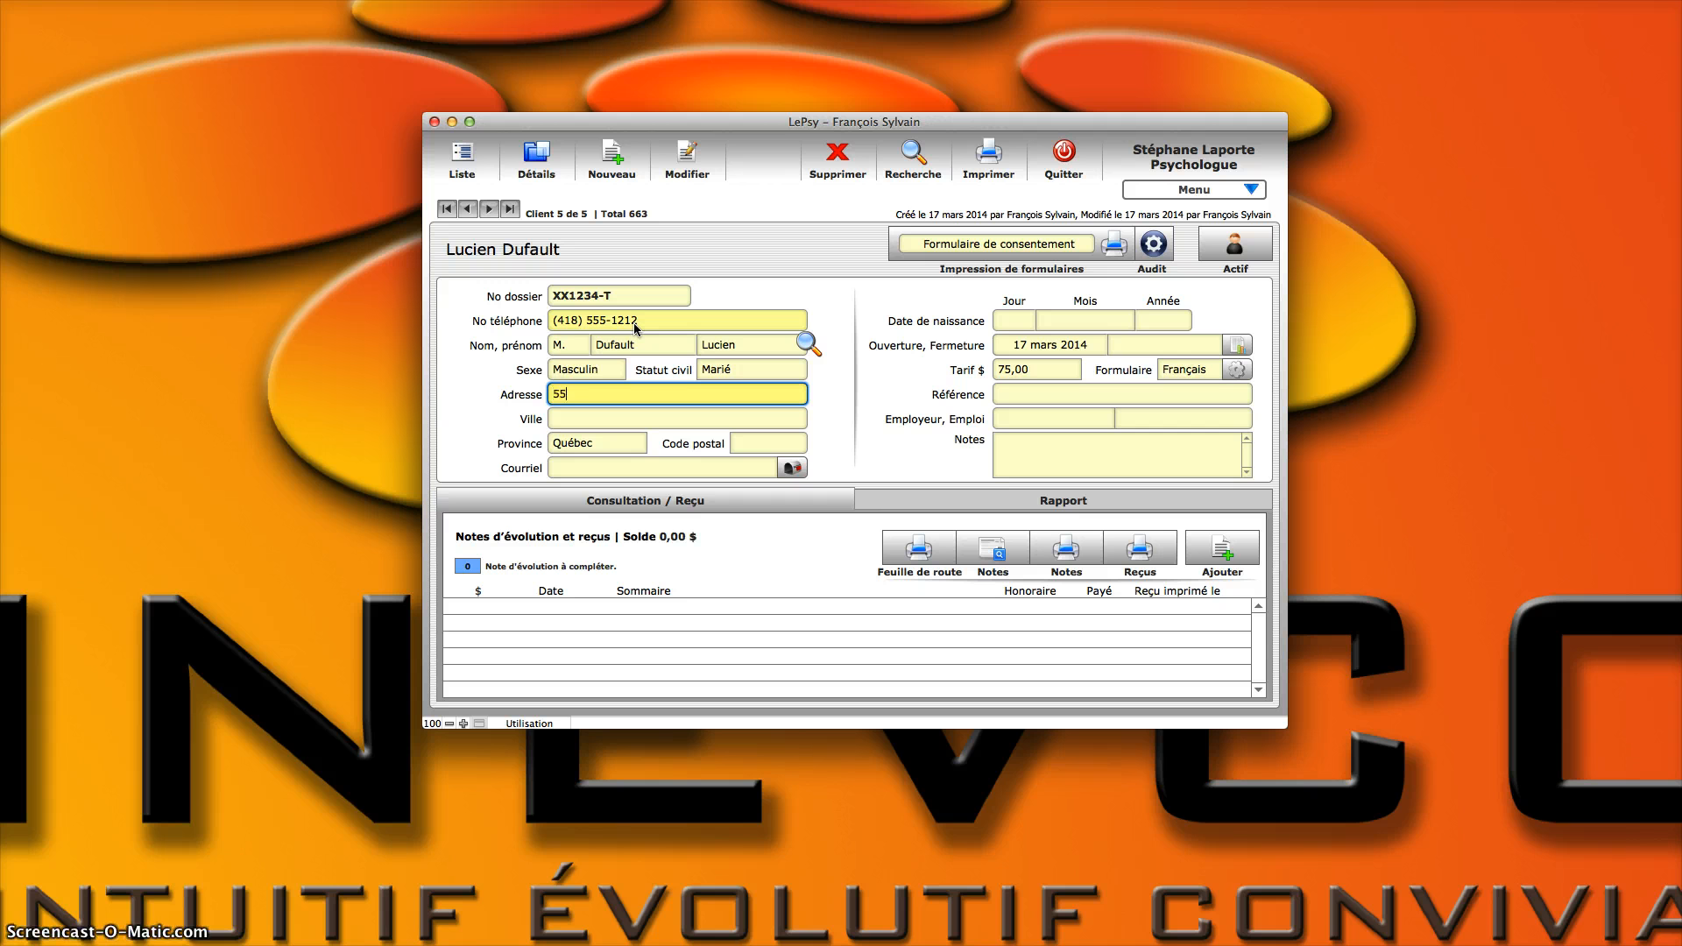
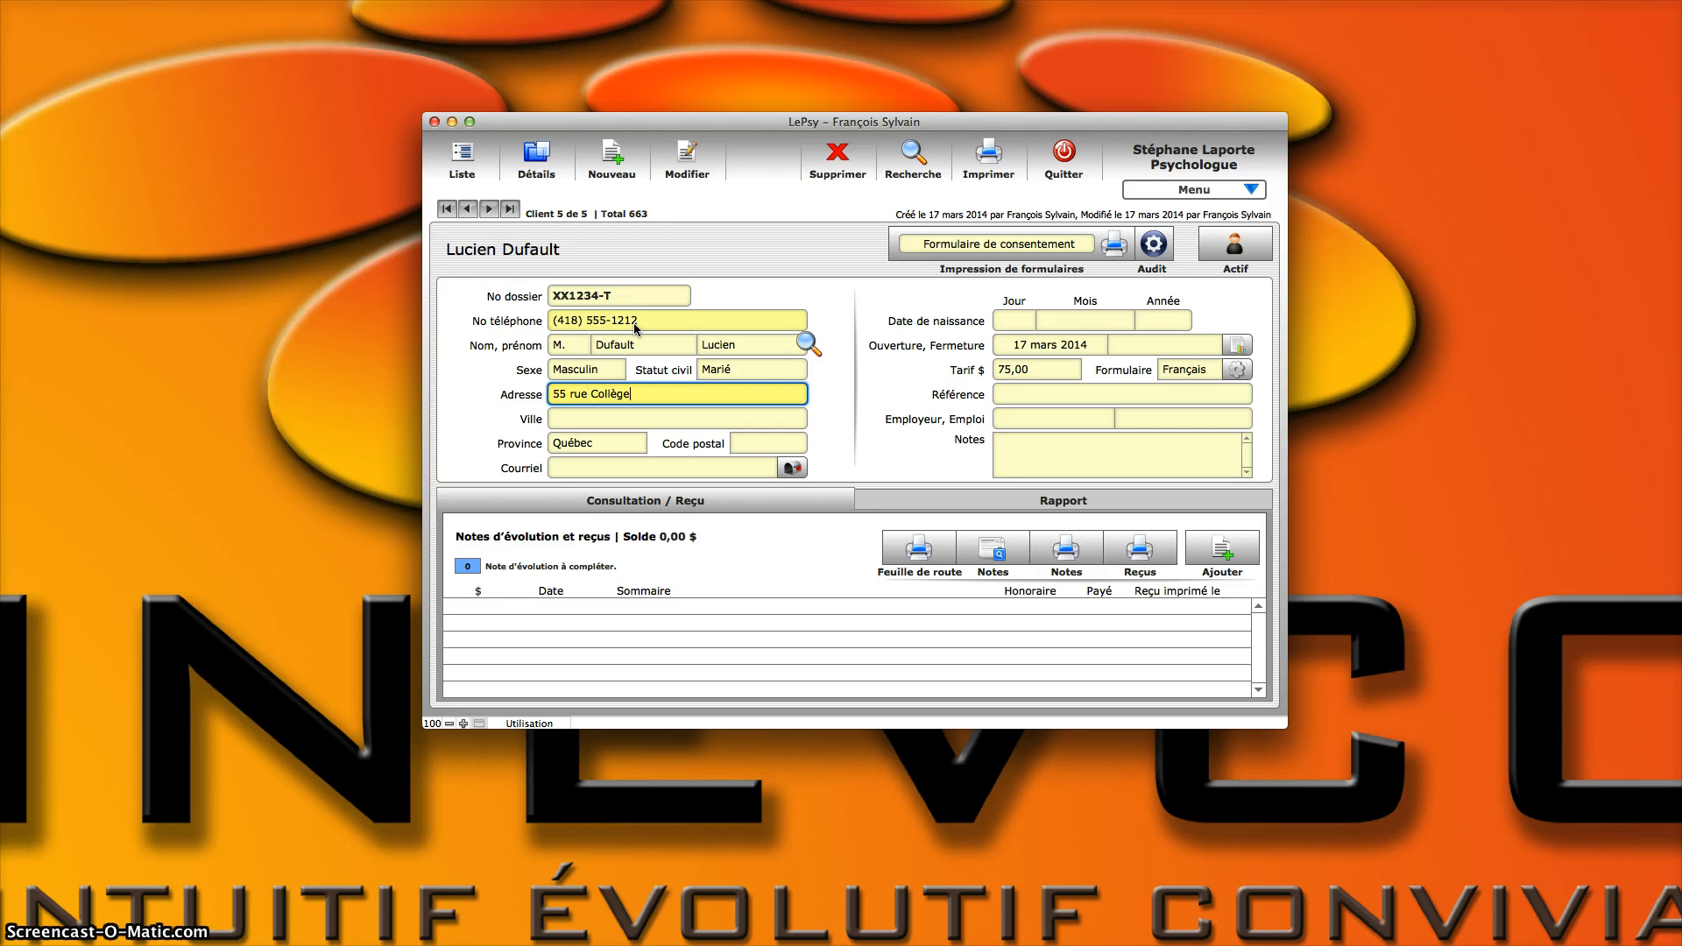
Step: Enter the client's street address
key("Tab")
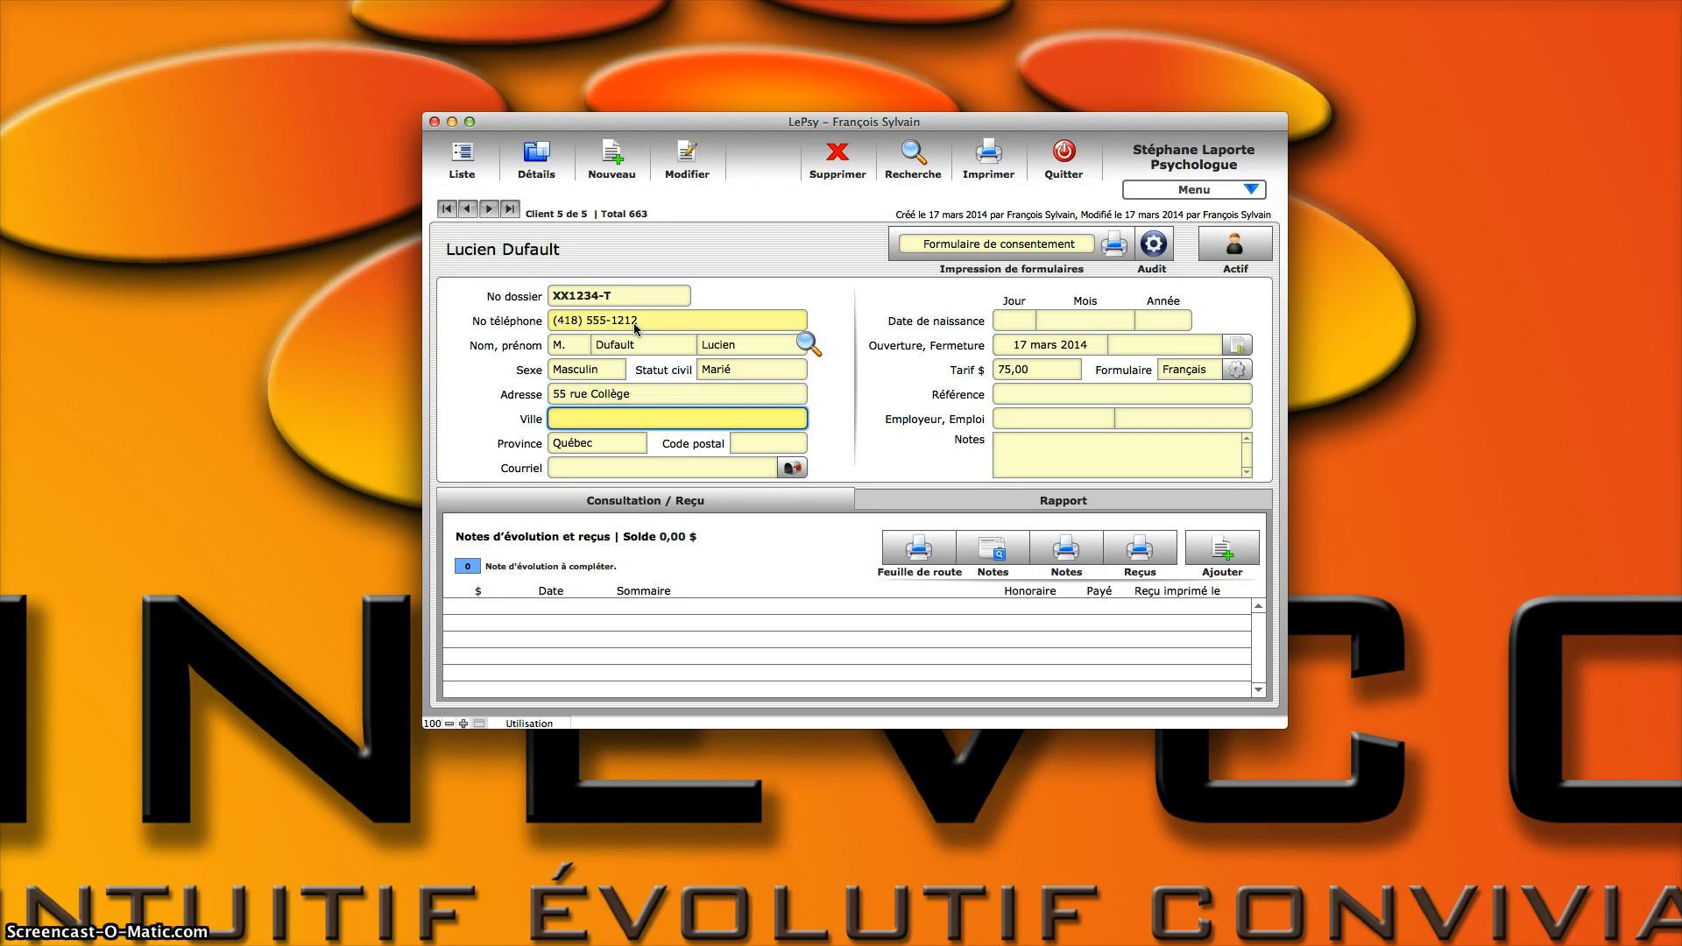
Step: Fill in the client's city with the first suggested town name starting with S
type("Saint-Jean-Chrysostôme")
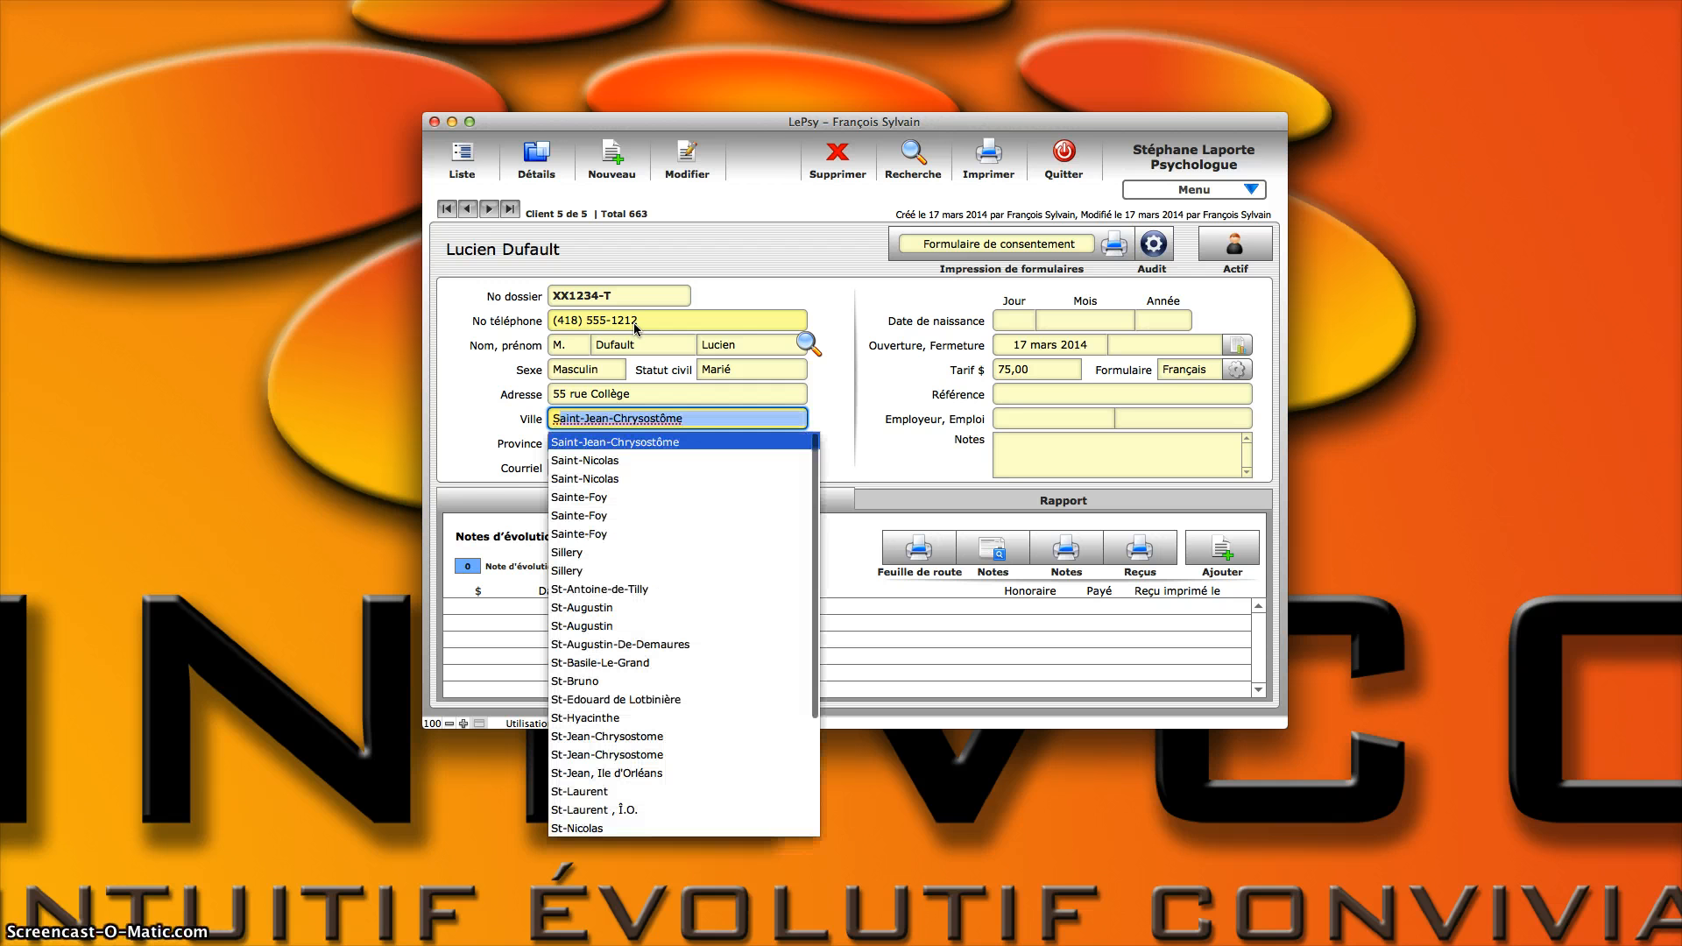
key("Down")
key("Down")
key("Down")
key("Down")
key("Down")
key("Down")
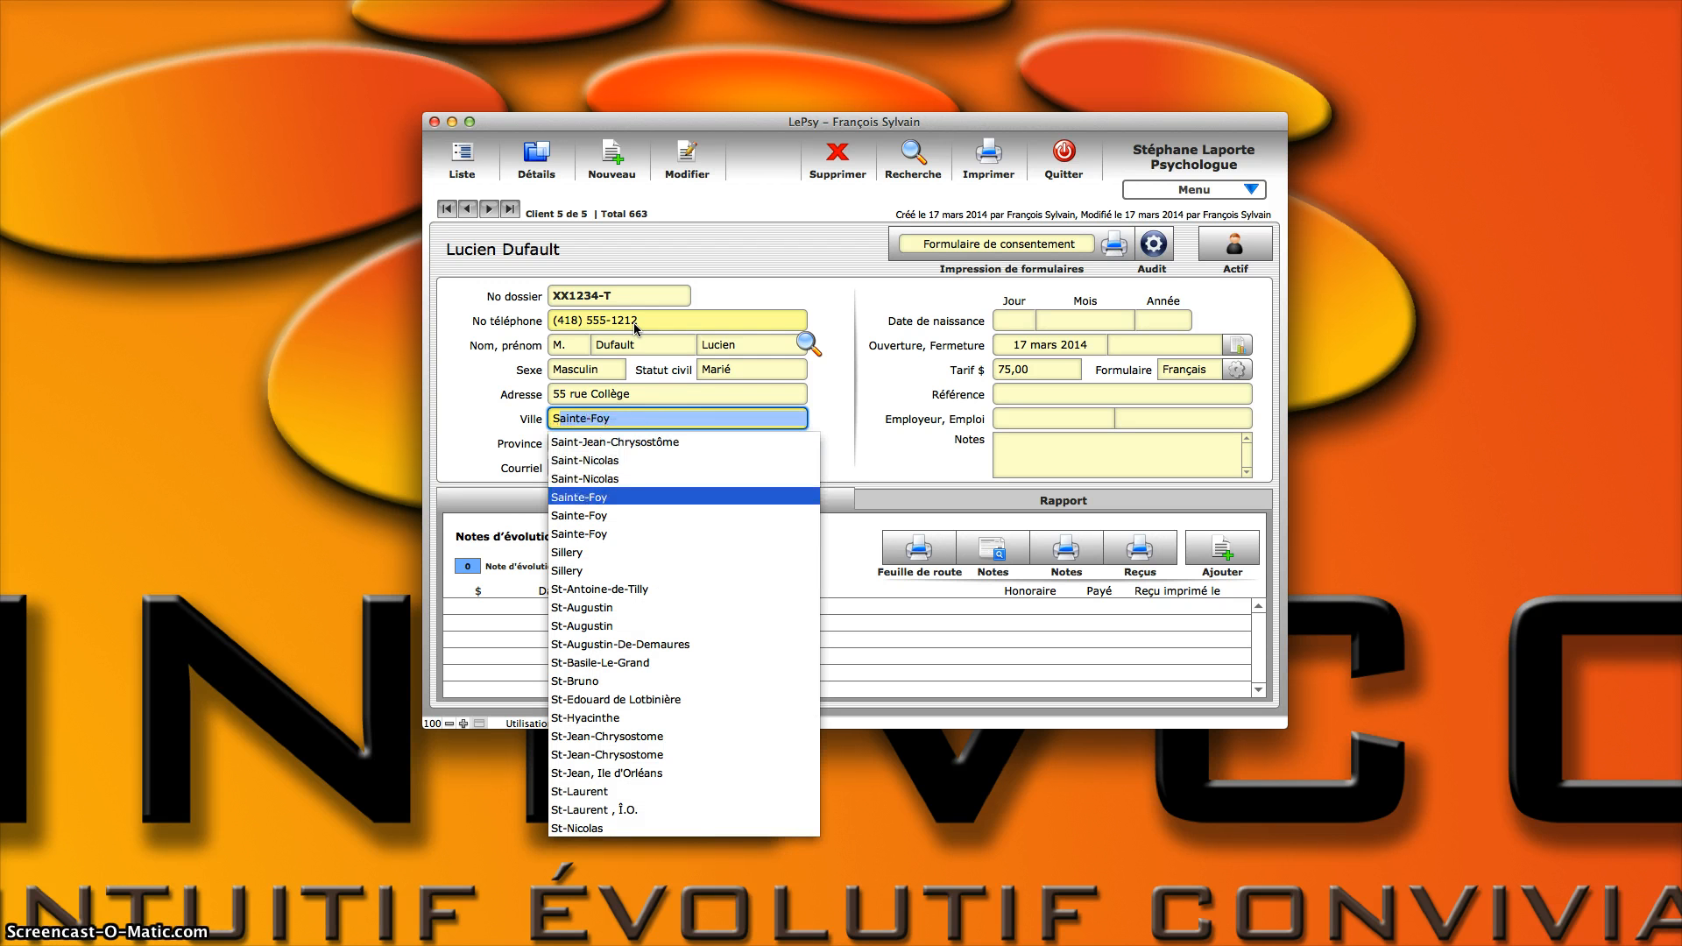
key("Down")
key("Down")
key("Down")
key("Down")
key("Down")
key("Down")
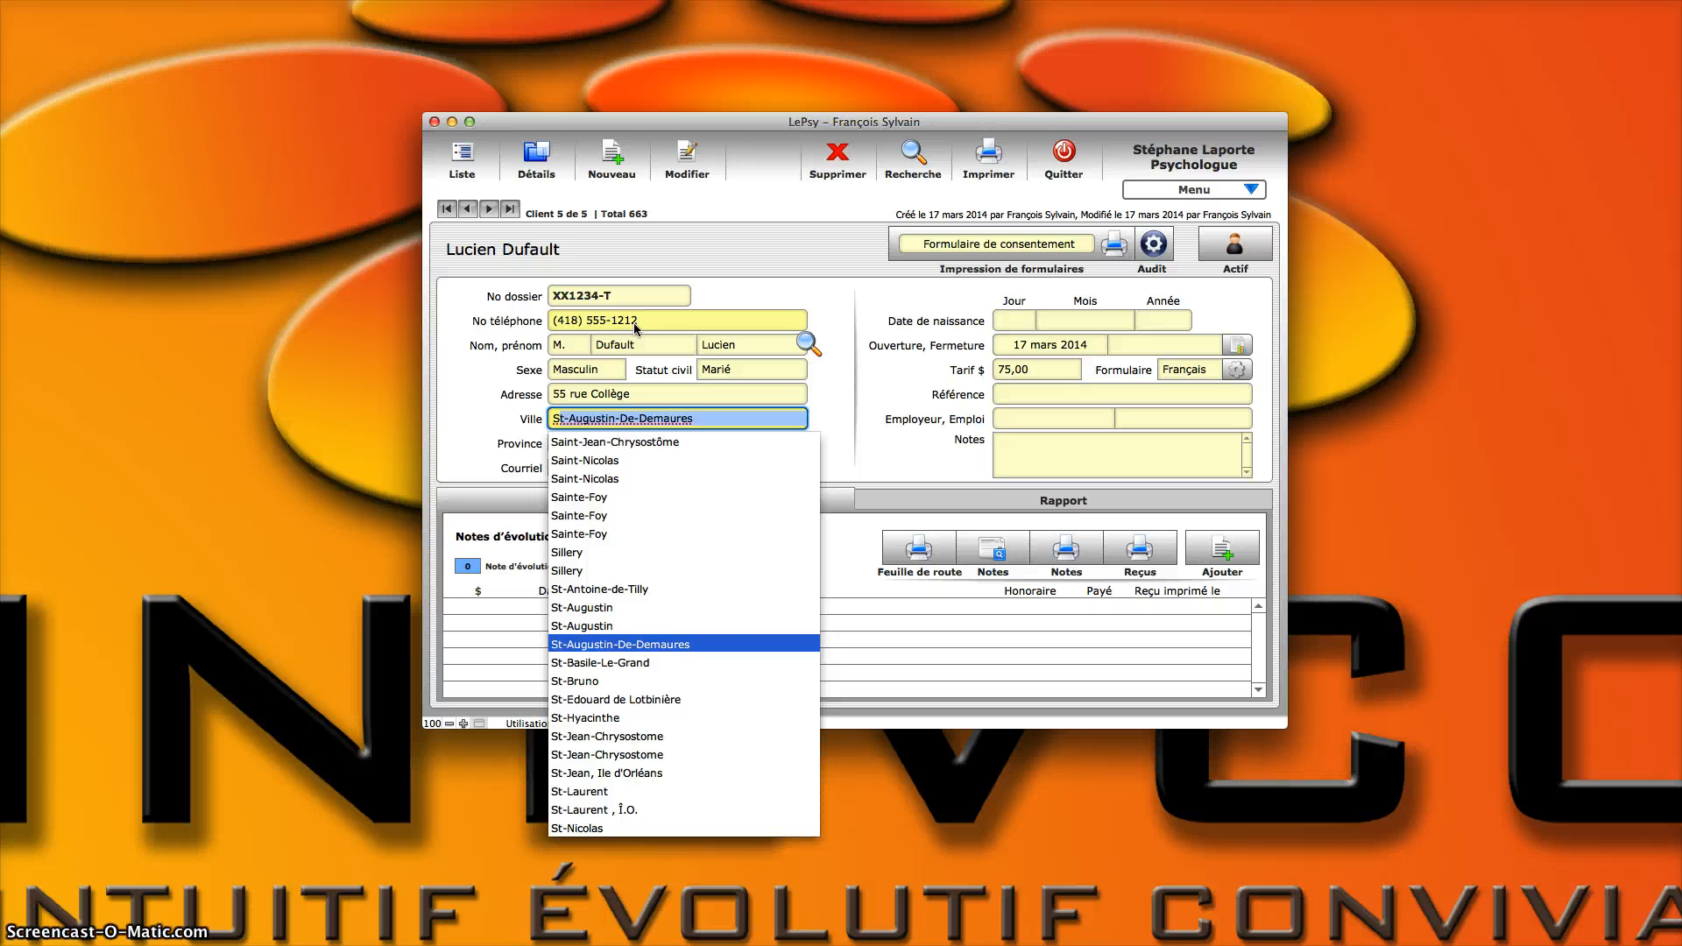
key("Down")
key("Down")
key("Up")
key("Up")
key("Up")
key("Up")
key("Up")
key("Up")
key("Up")
key("Up")
key("Up")
key("Up")
key("Up")
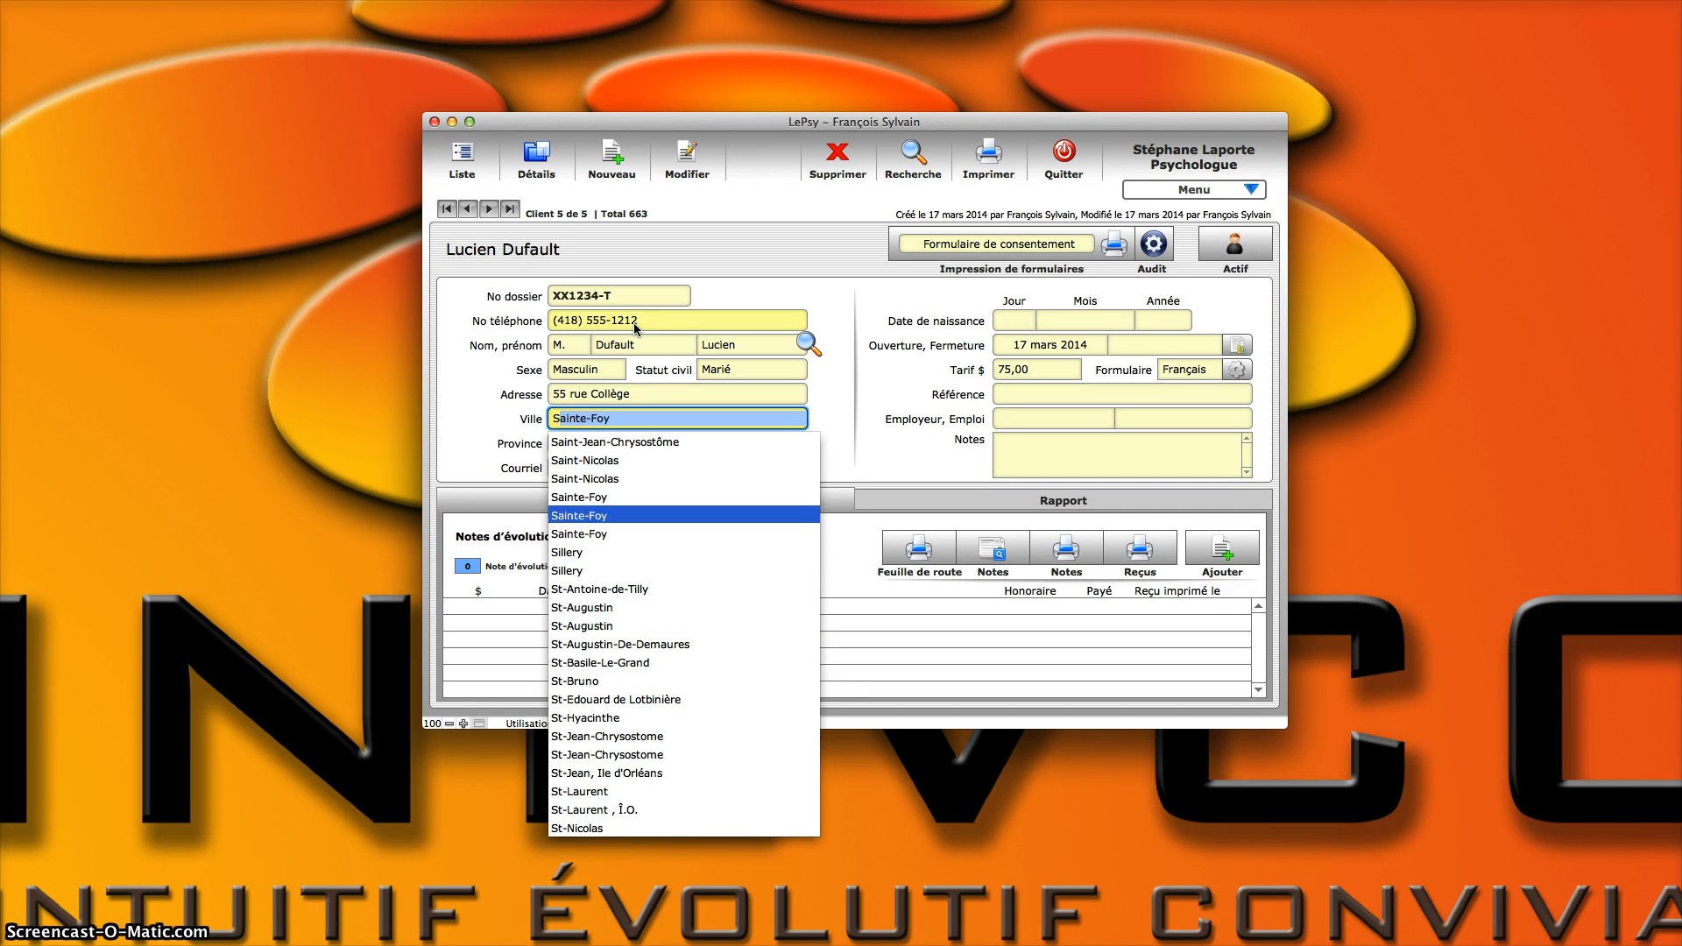
key("Down")
key("Down")
key("Down")
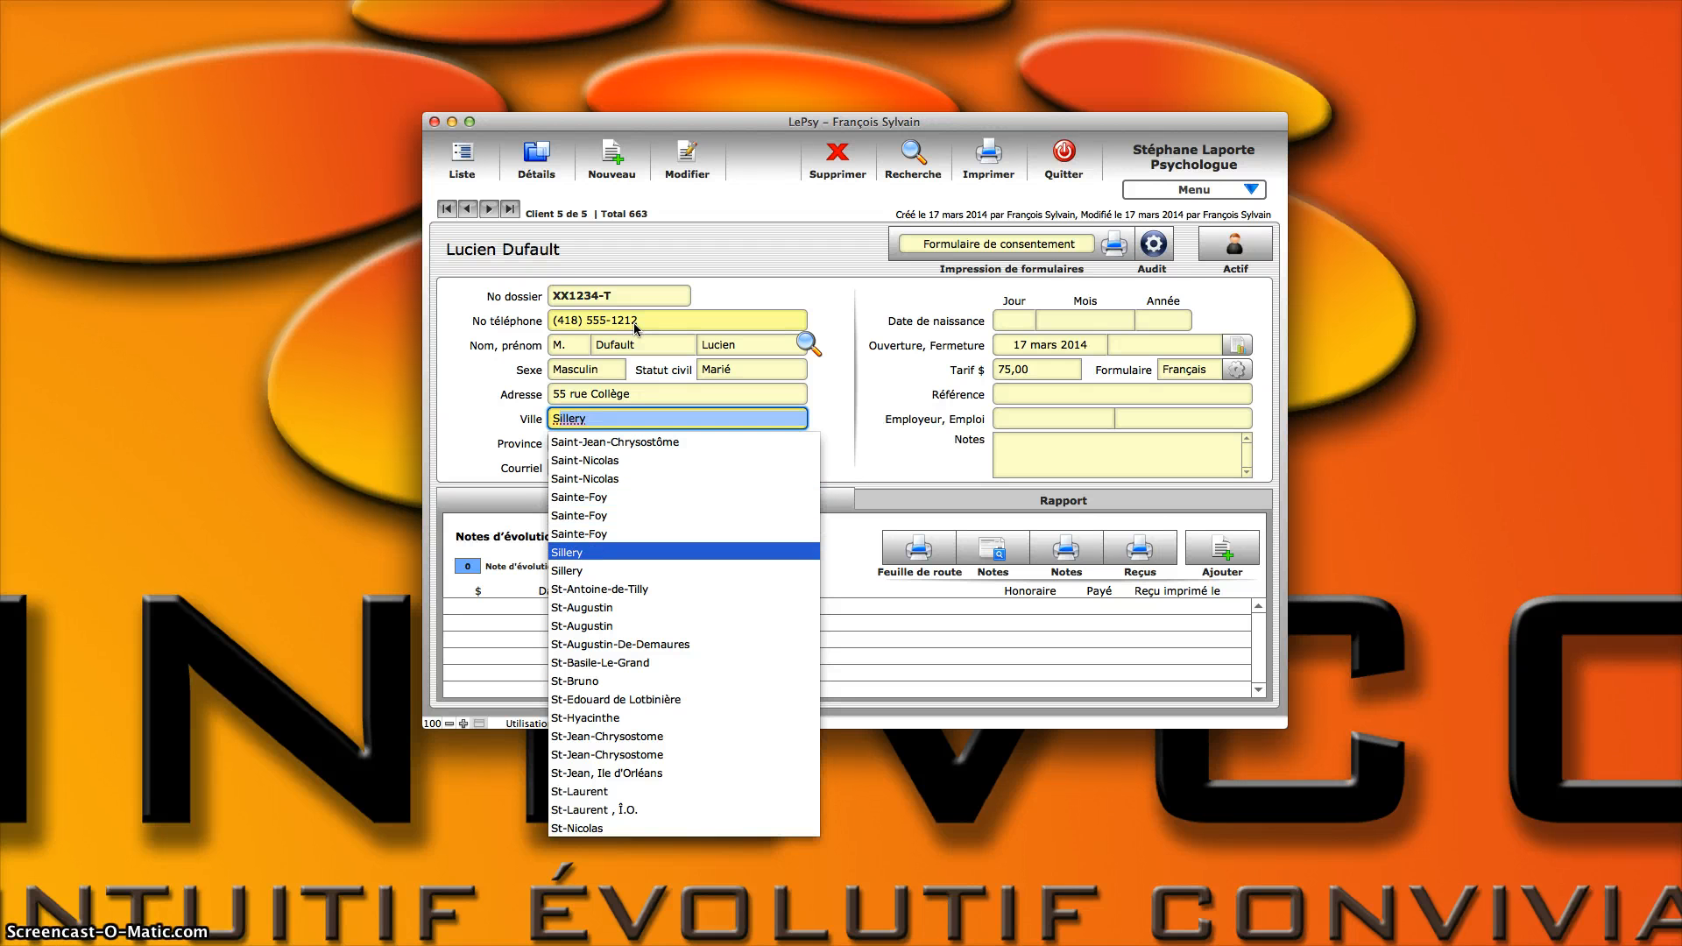
key("Down")
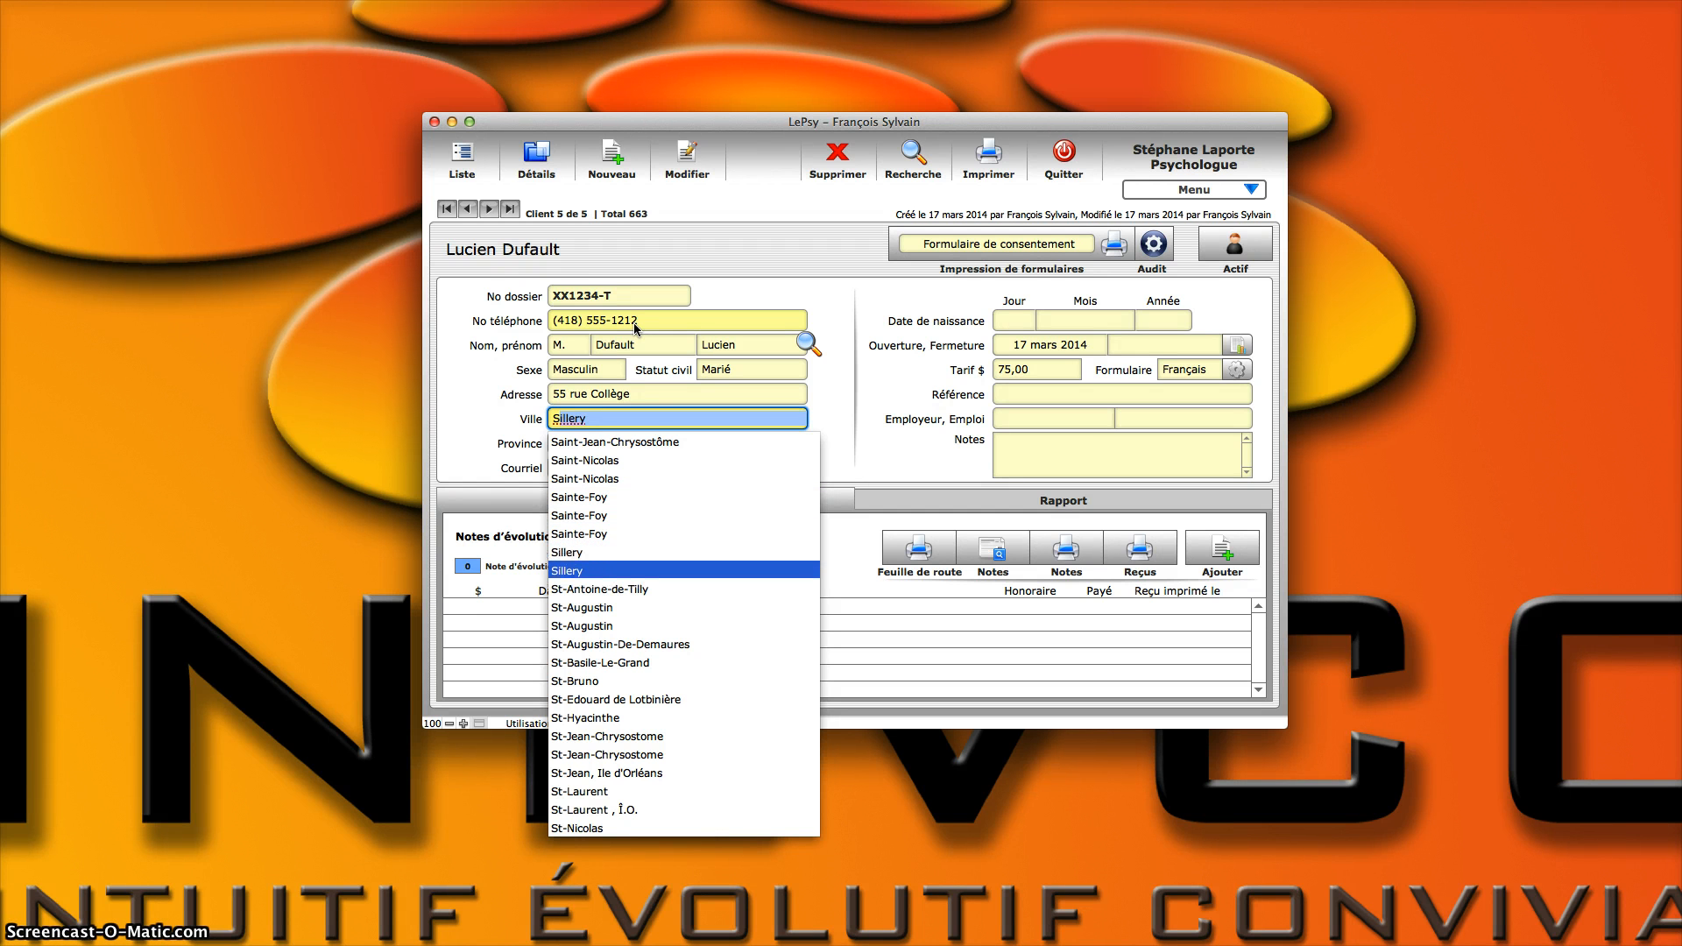
key("Down")
key("Up")
key("Up")
key("Up")
key("Up")
key("Up")
key("Up")
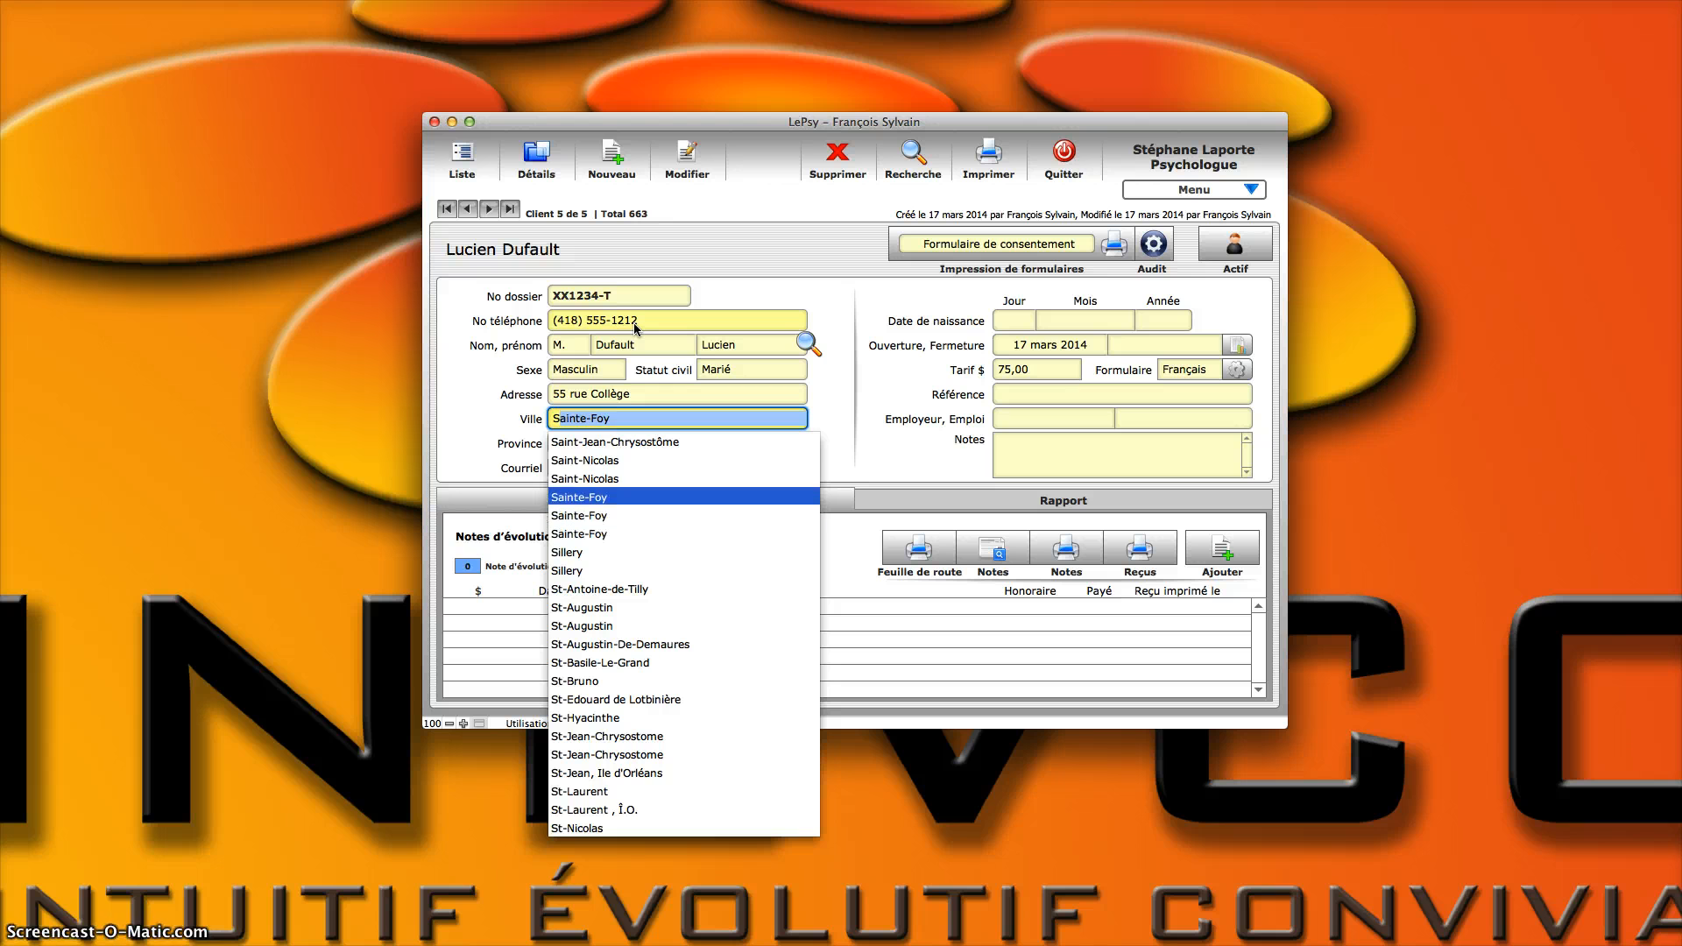
key("Up")
key("Up")
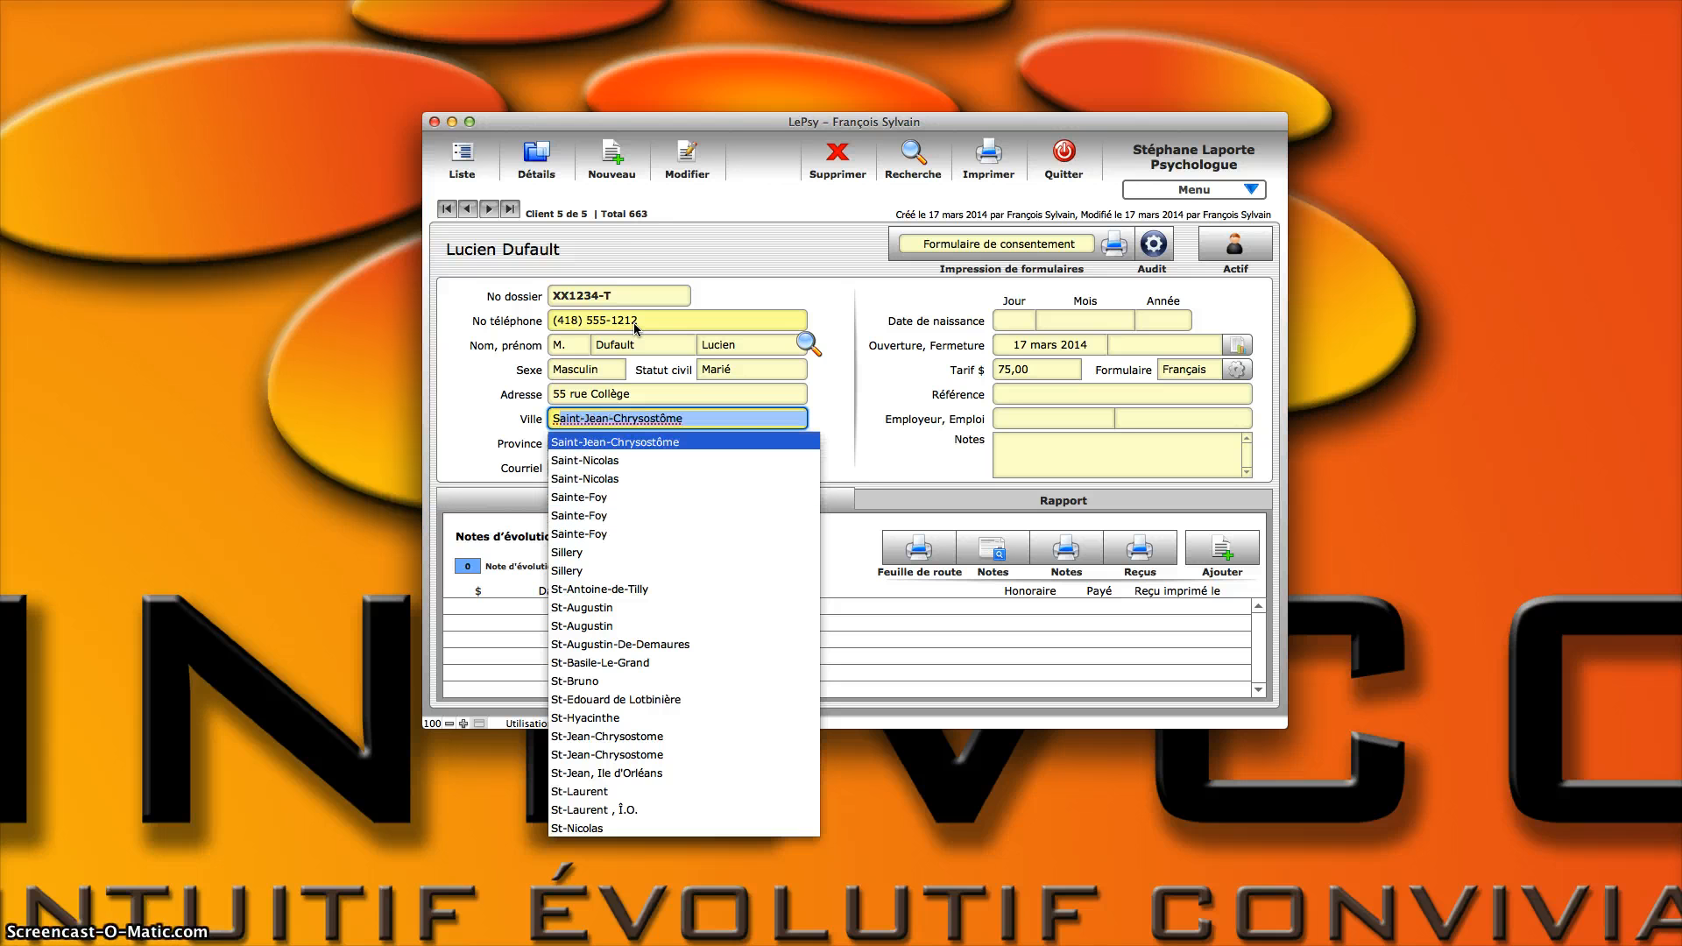
key("Tab")
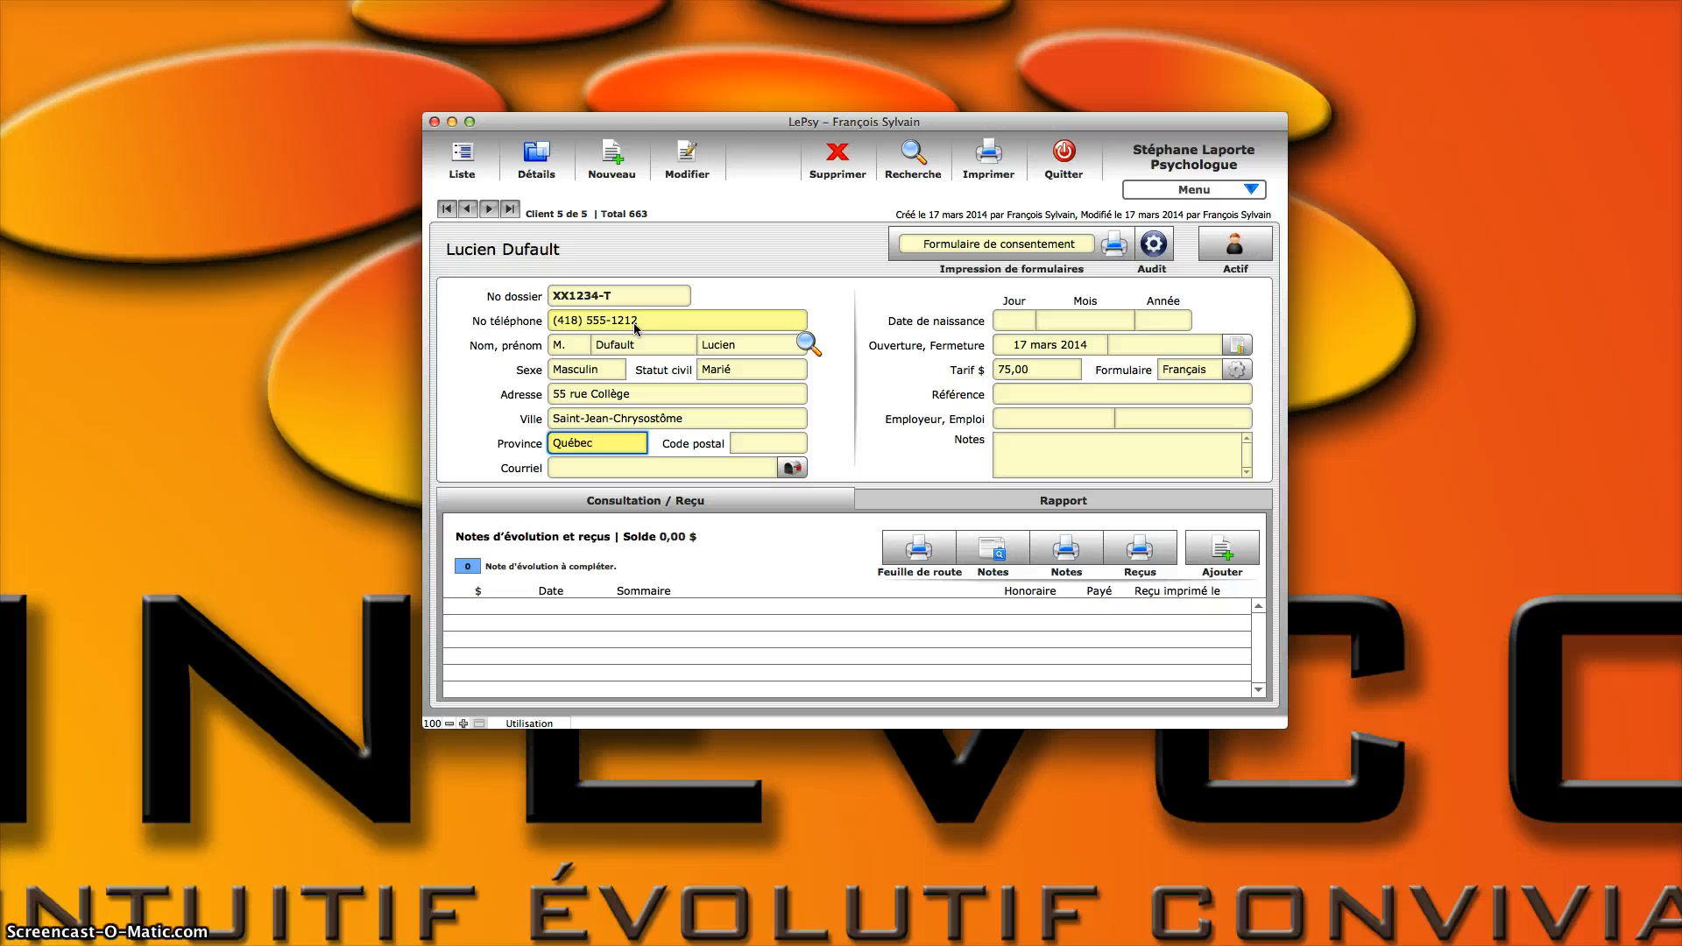
Step: Keep the default province and enter the client's postal code
key("Tab")
type("g")
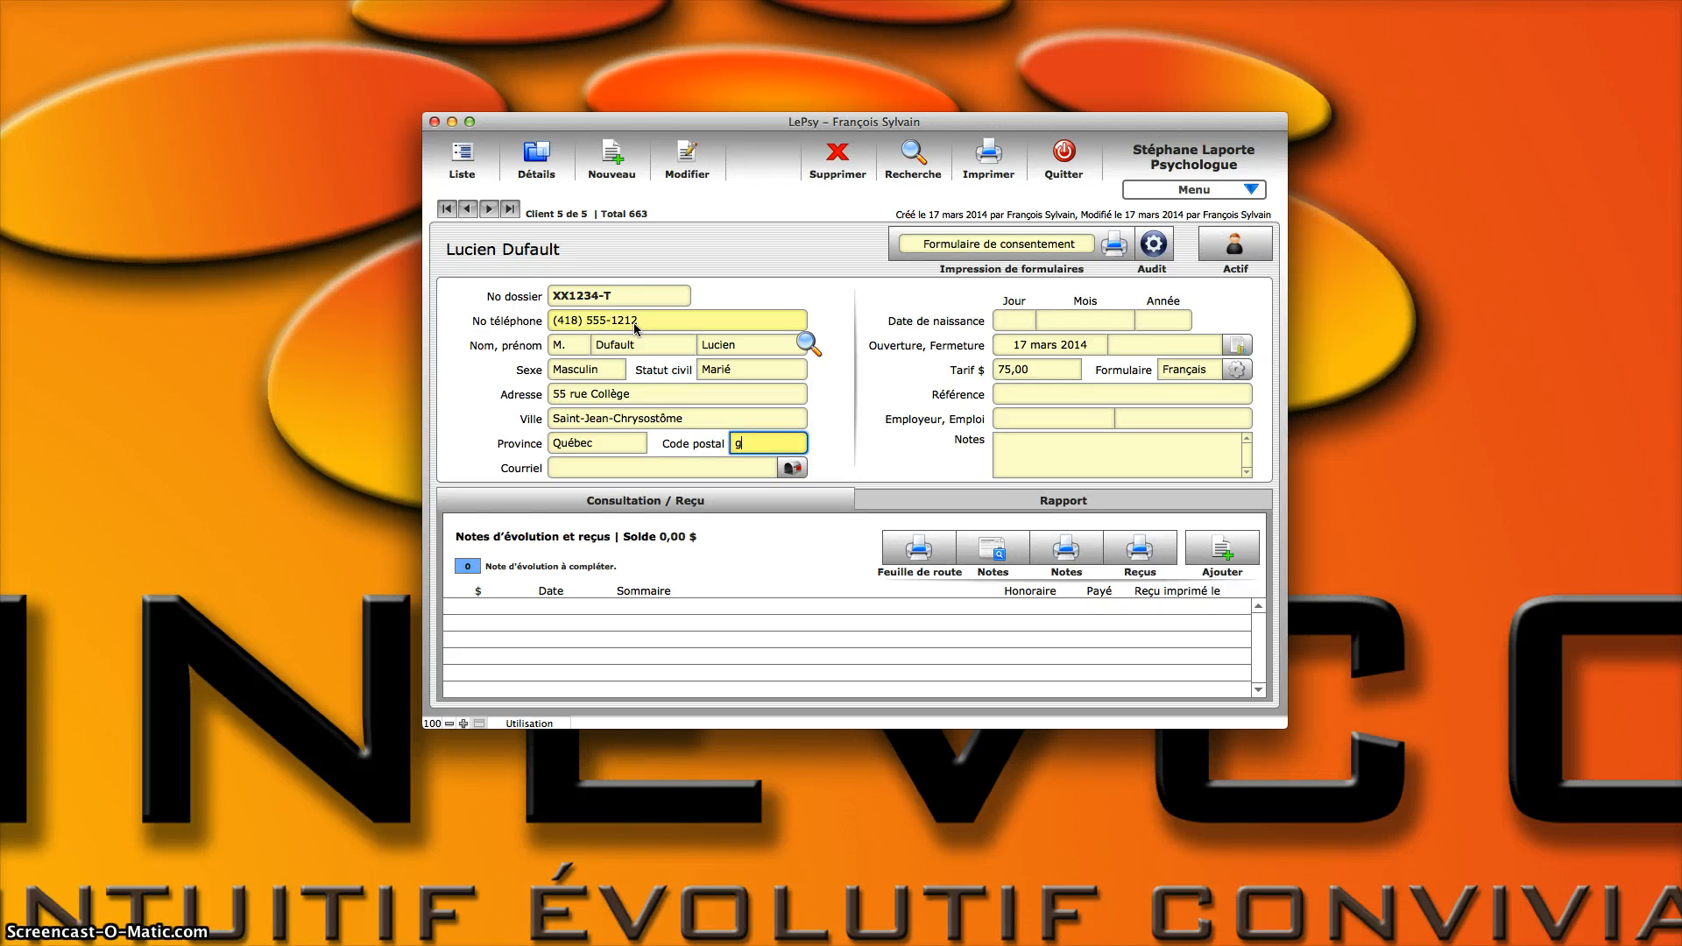
type("1")
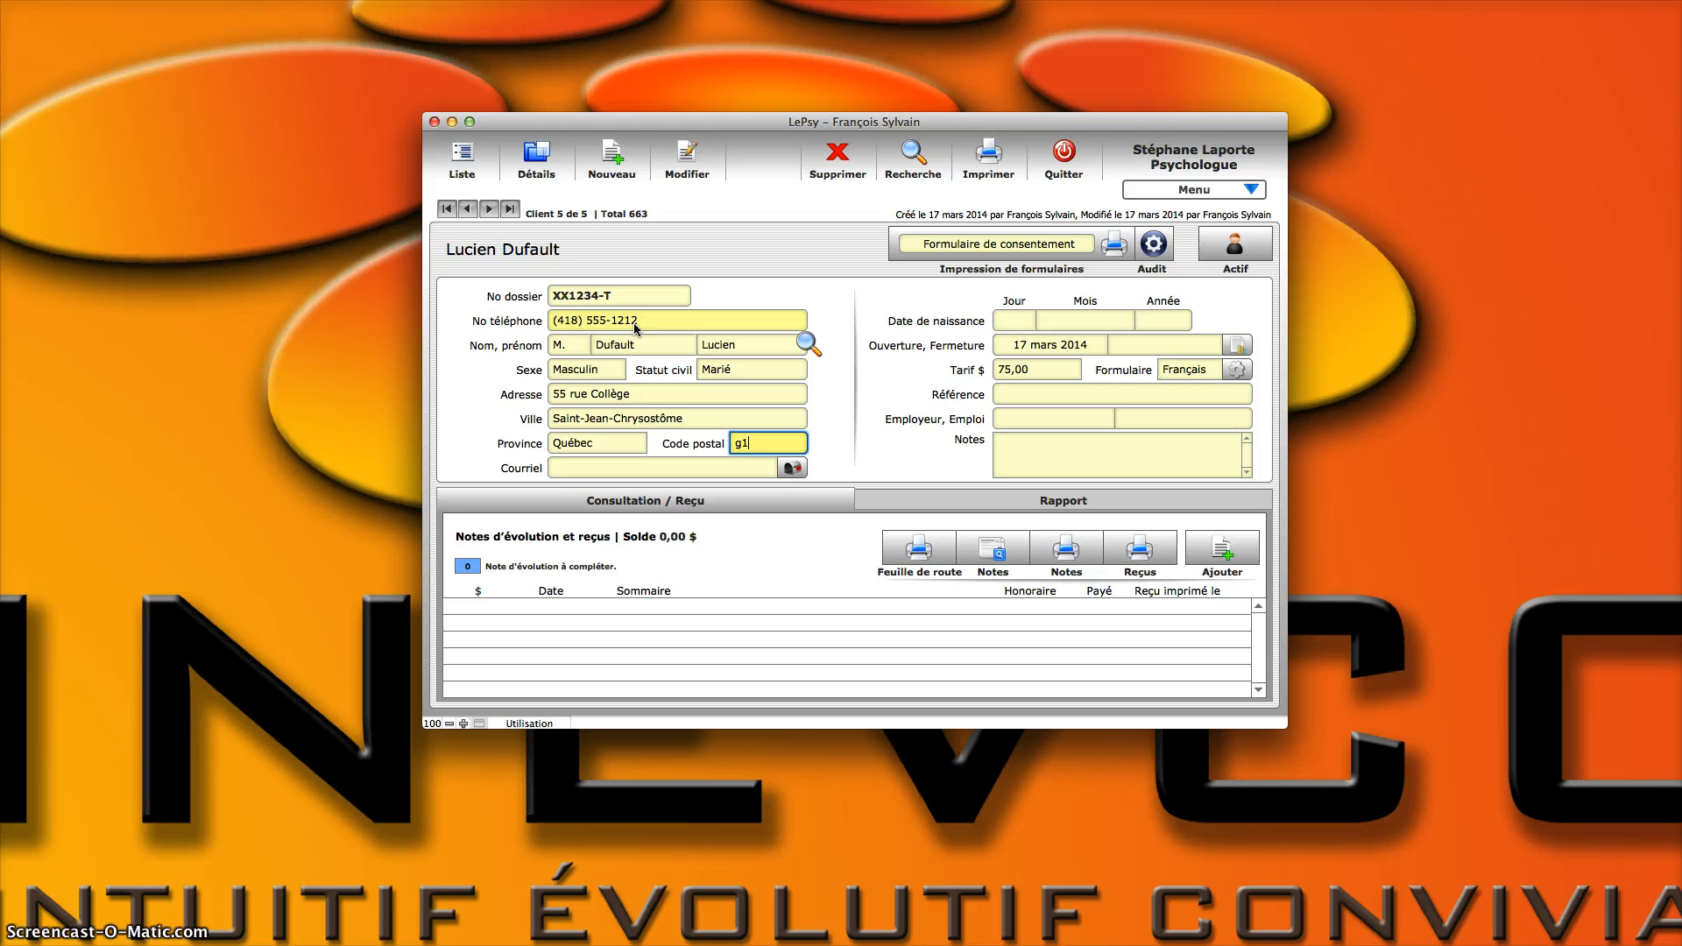
type("r4")
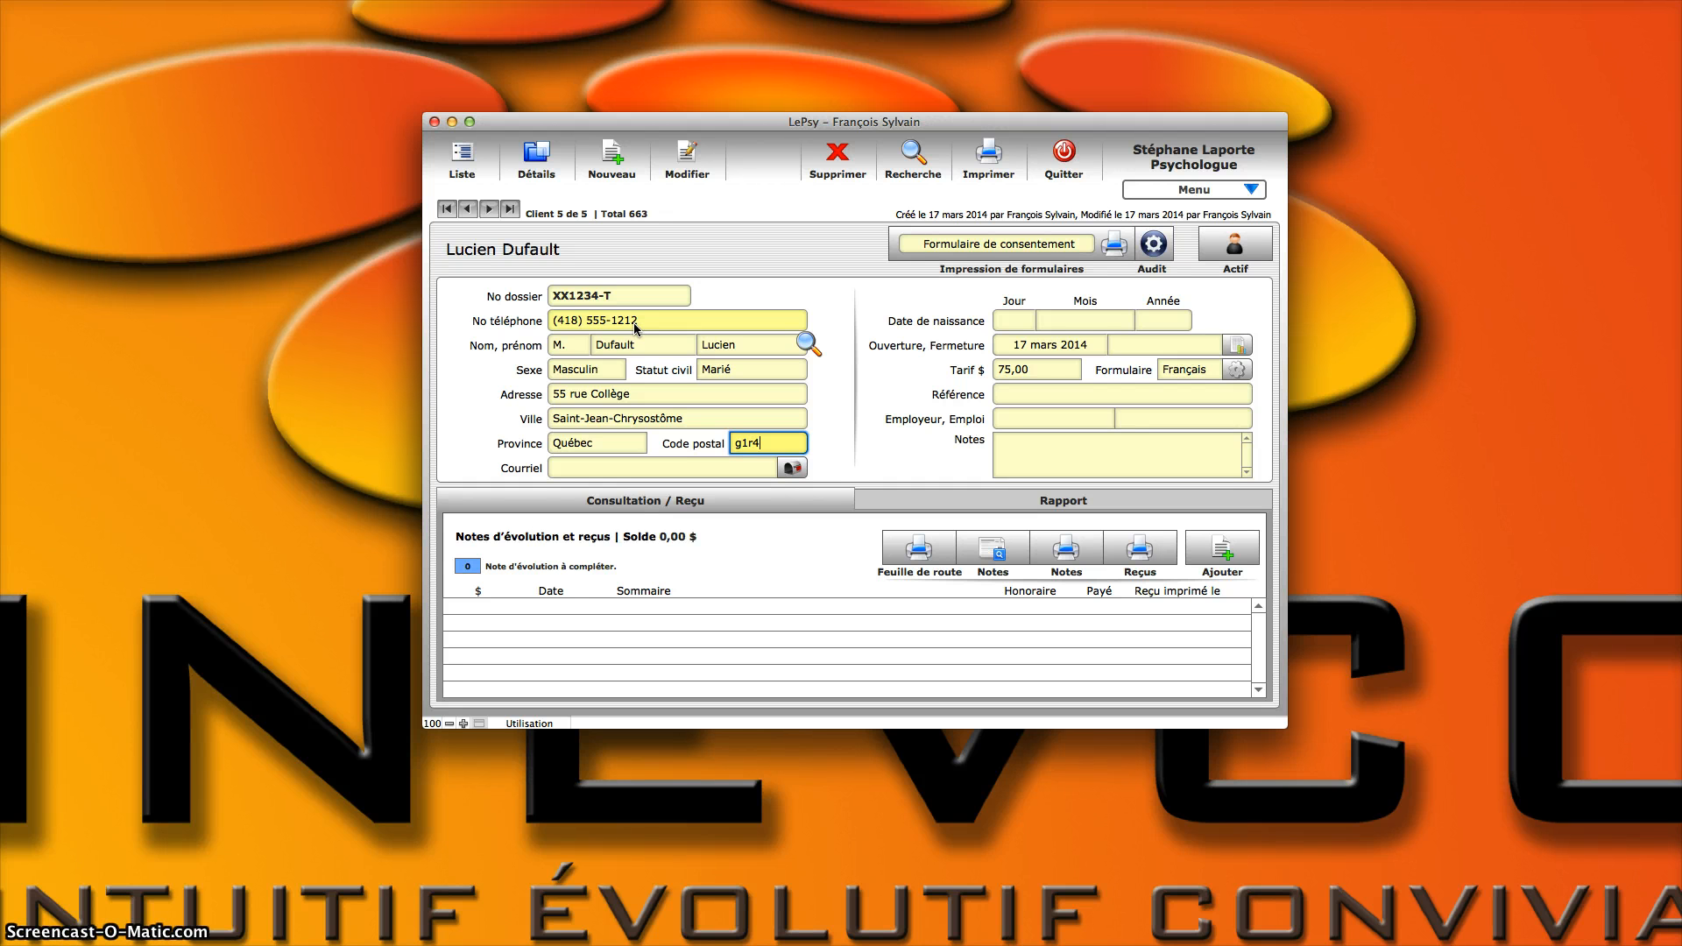
type("w2")
left_click(758, 446)
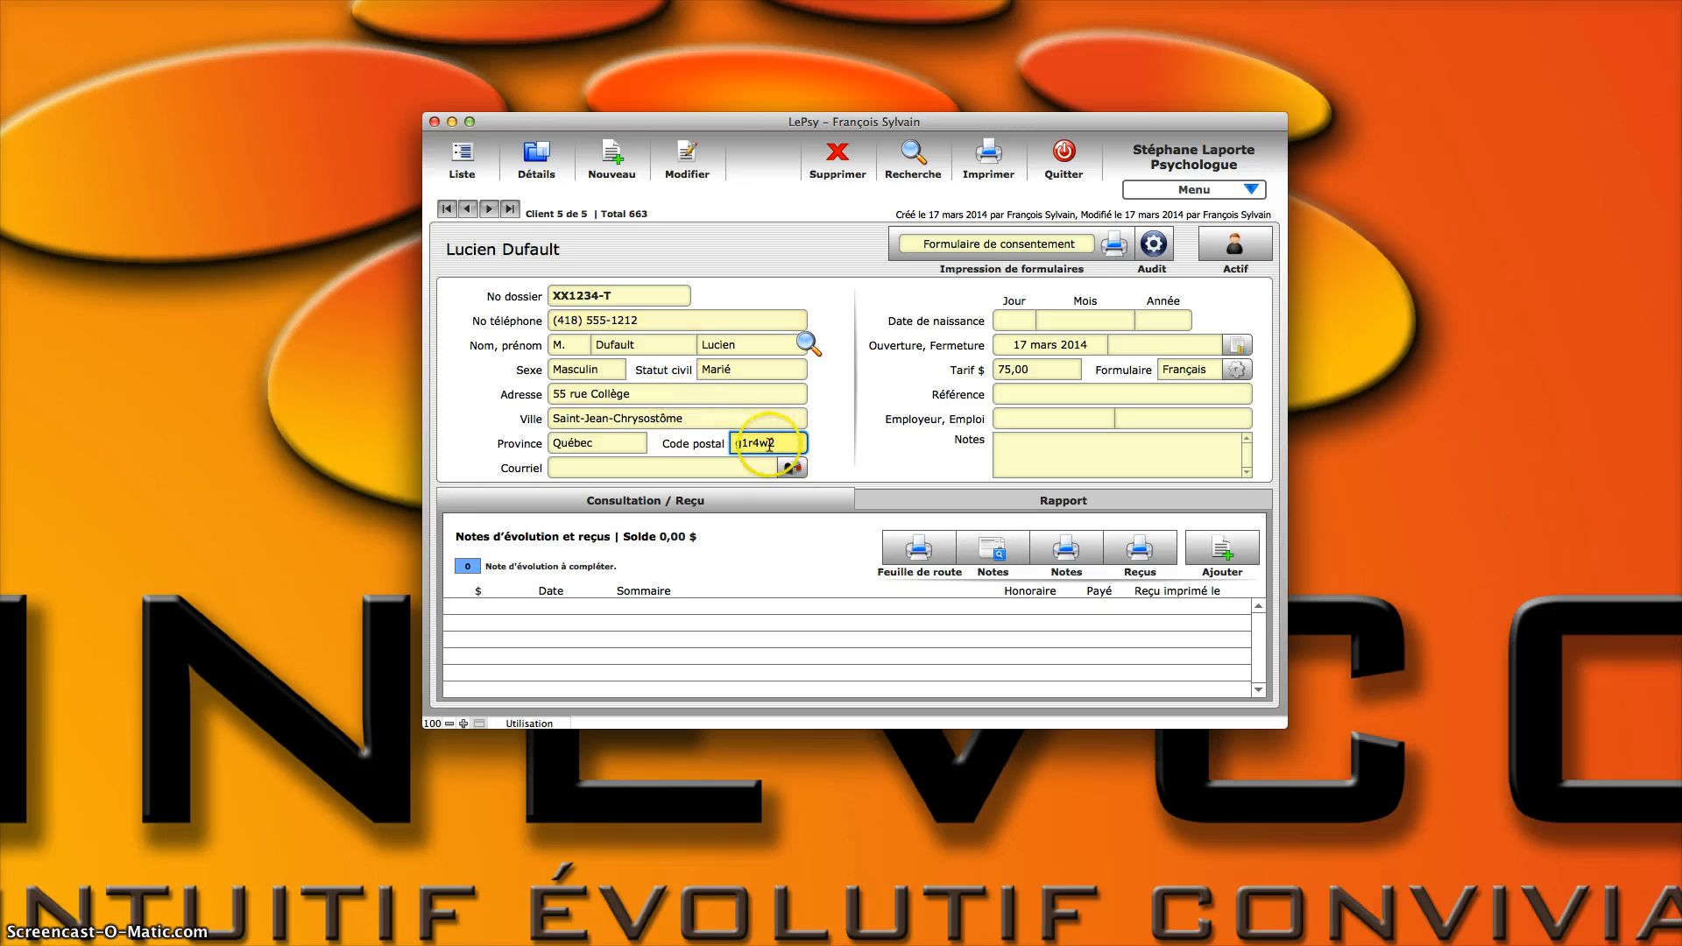
key("Tab")
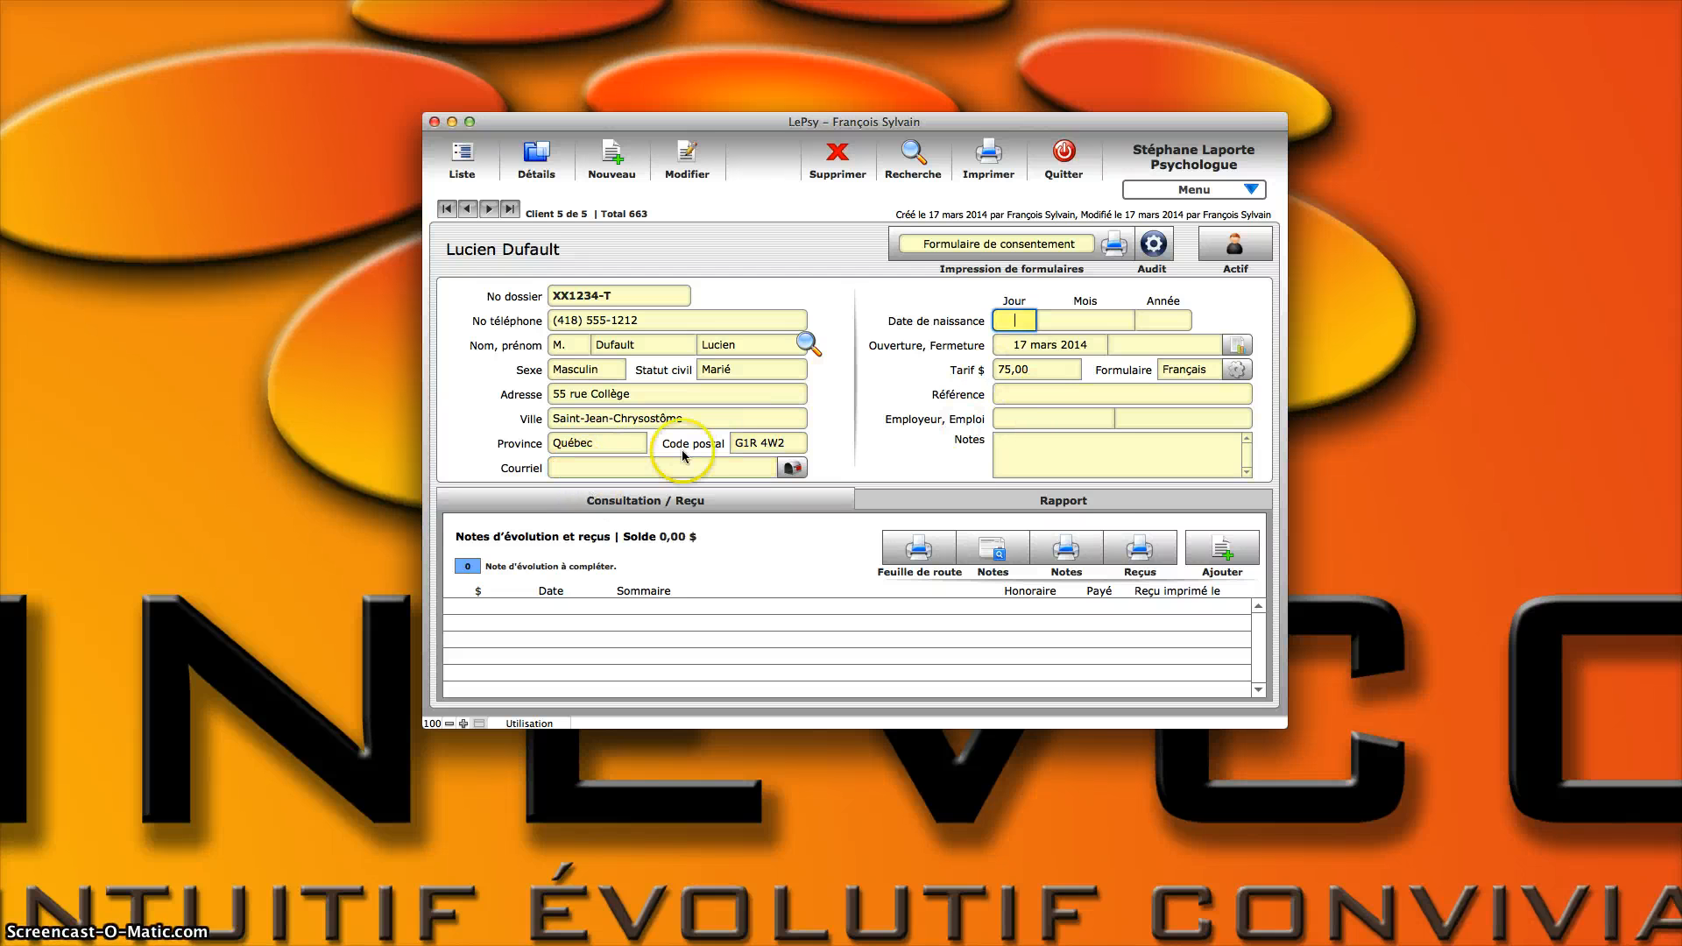
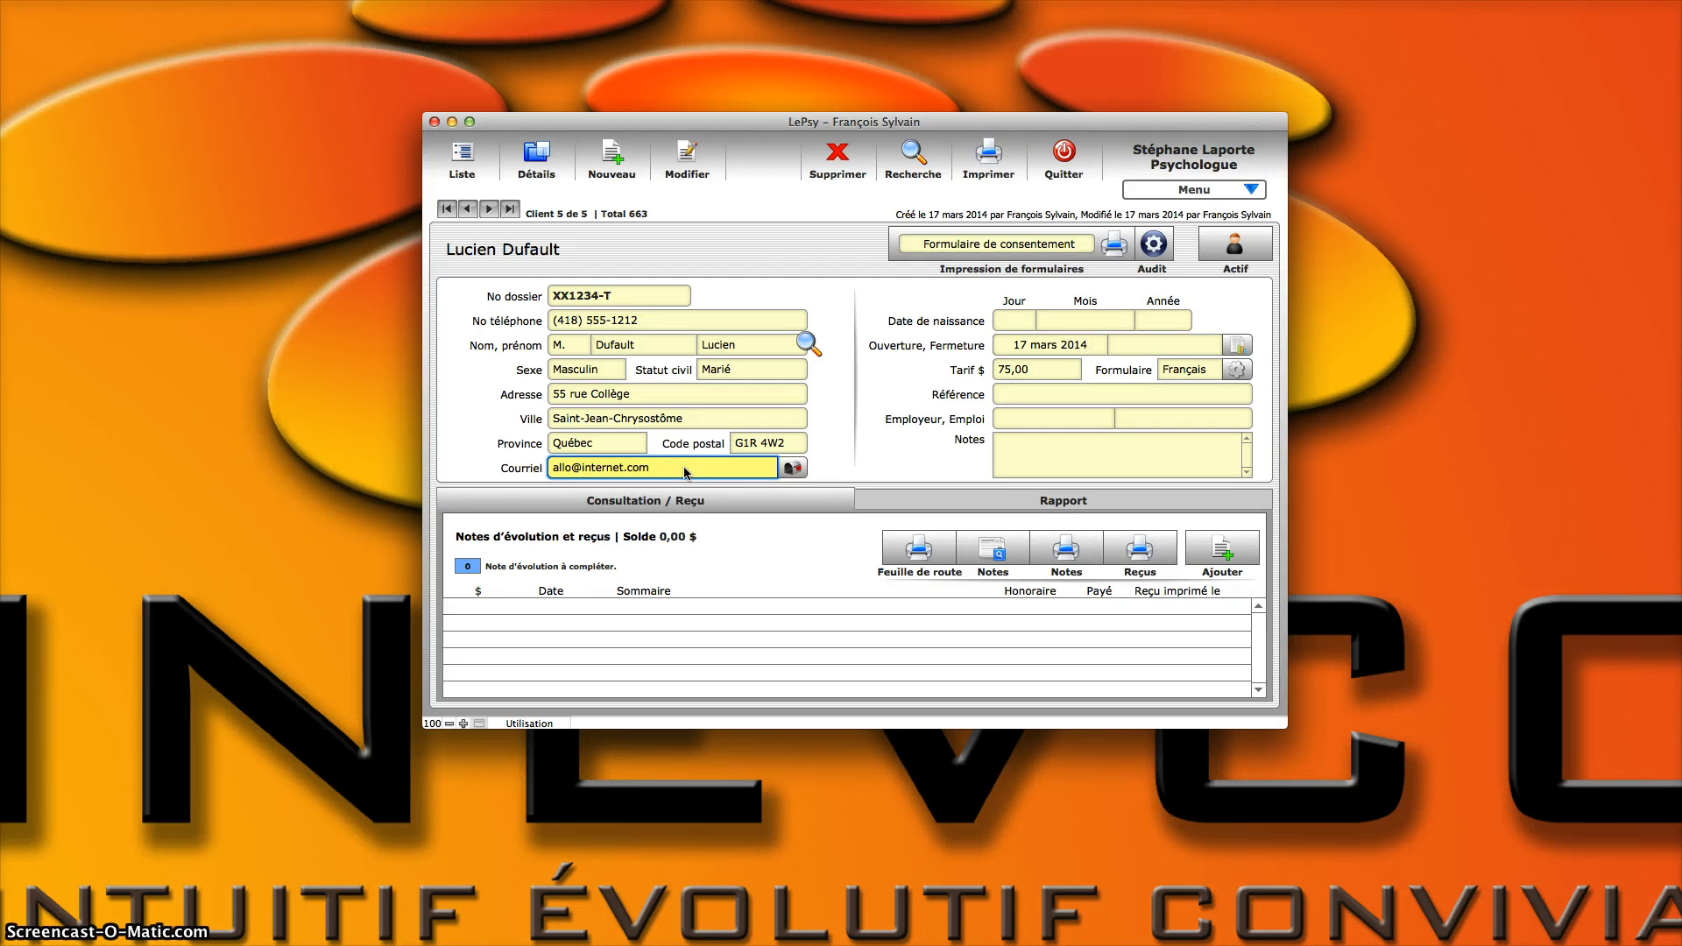
Step: Fill in the client's e-mail address
key("Tab")
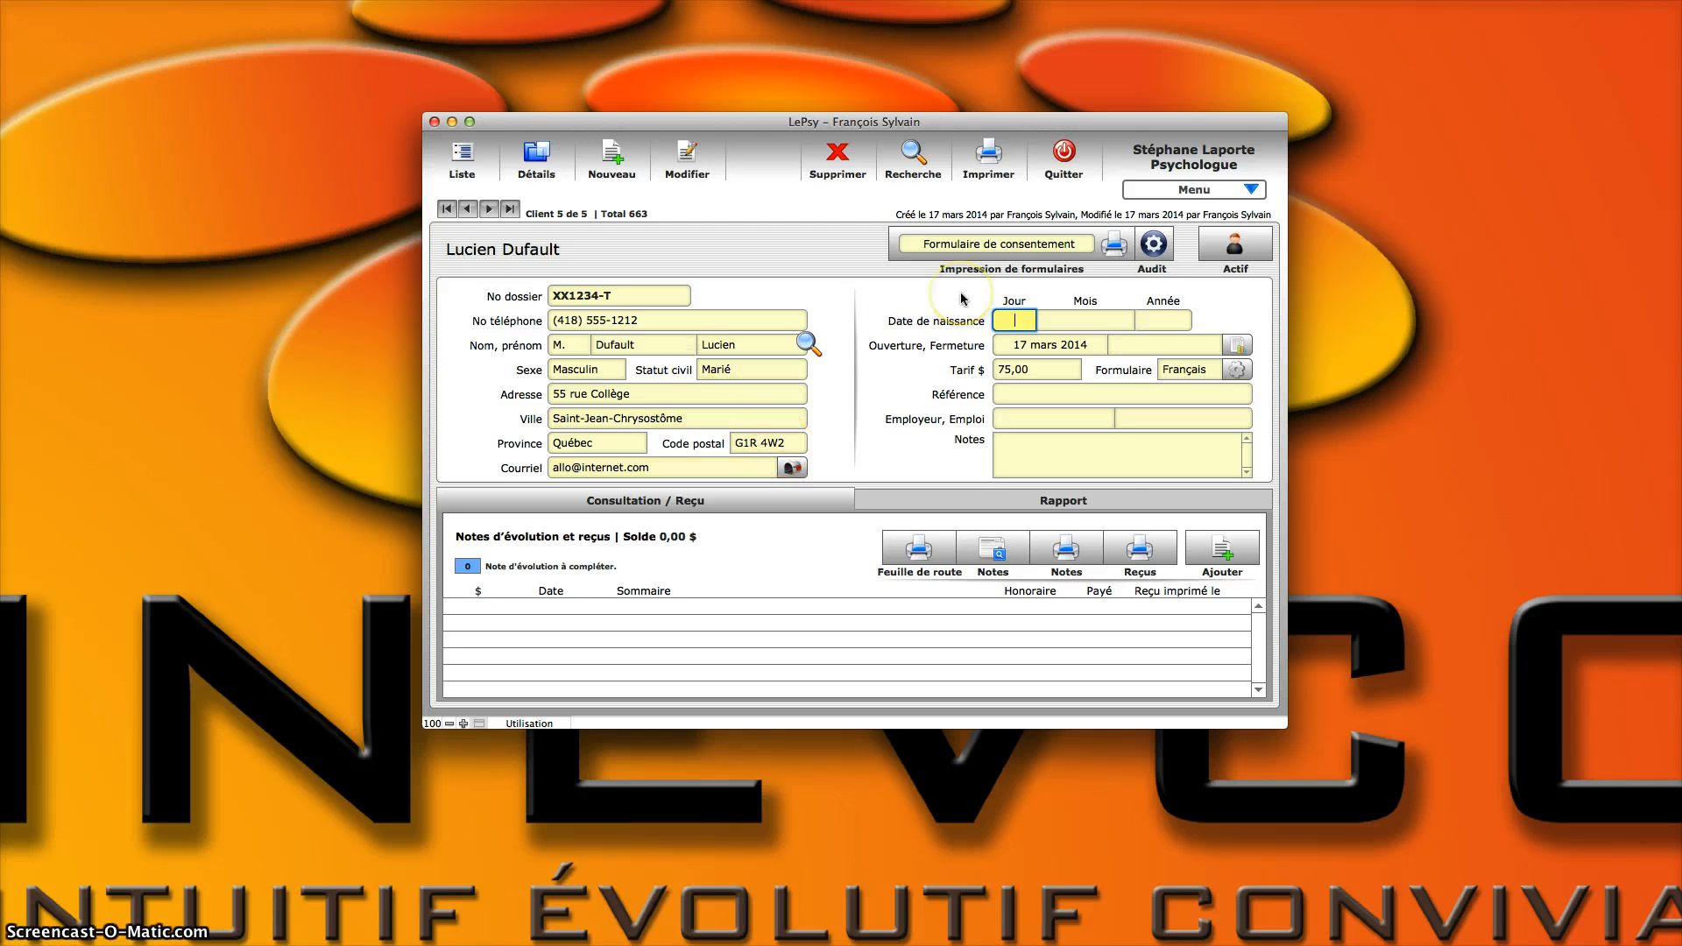
Step: Enter the day, month and year of the client's date of birth
type("12")
key("Tab")
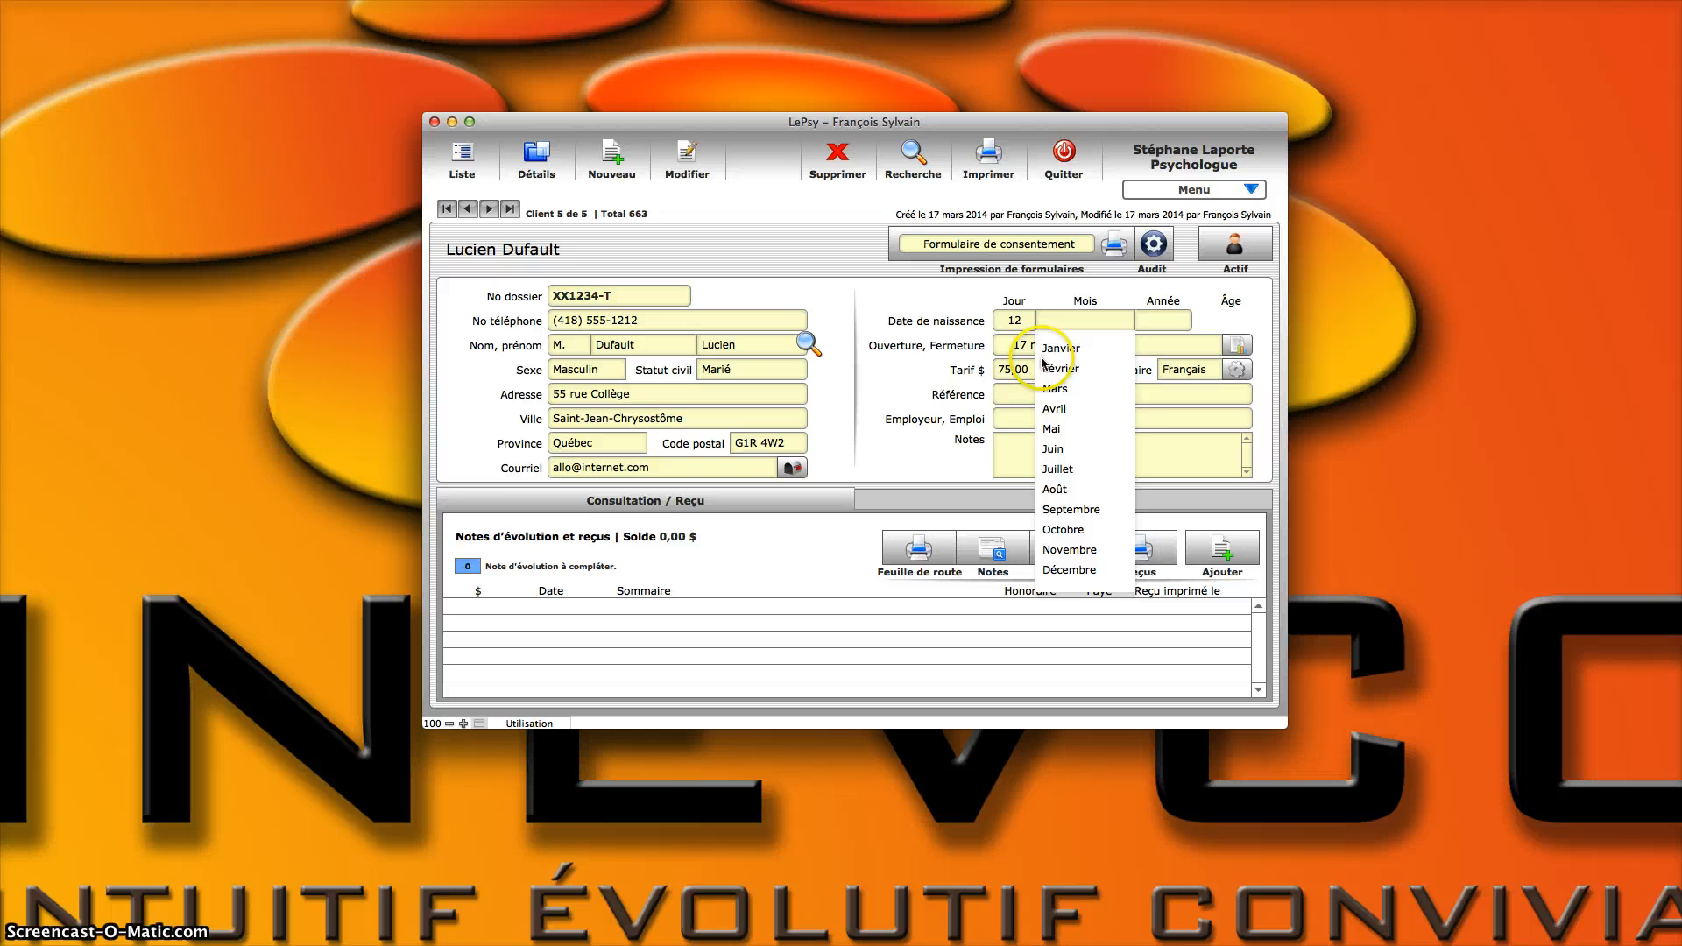
left_click(1078, 468)
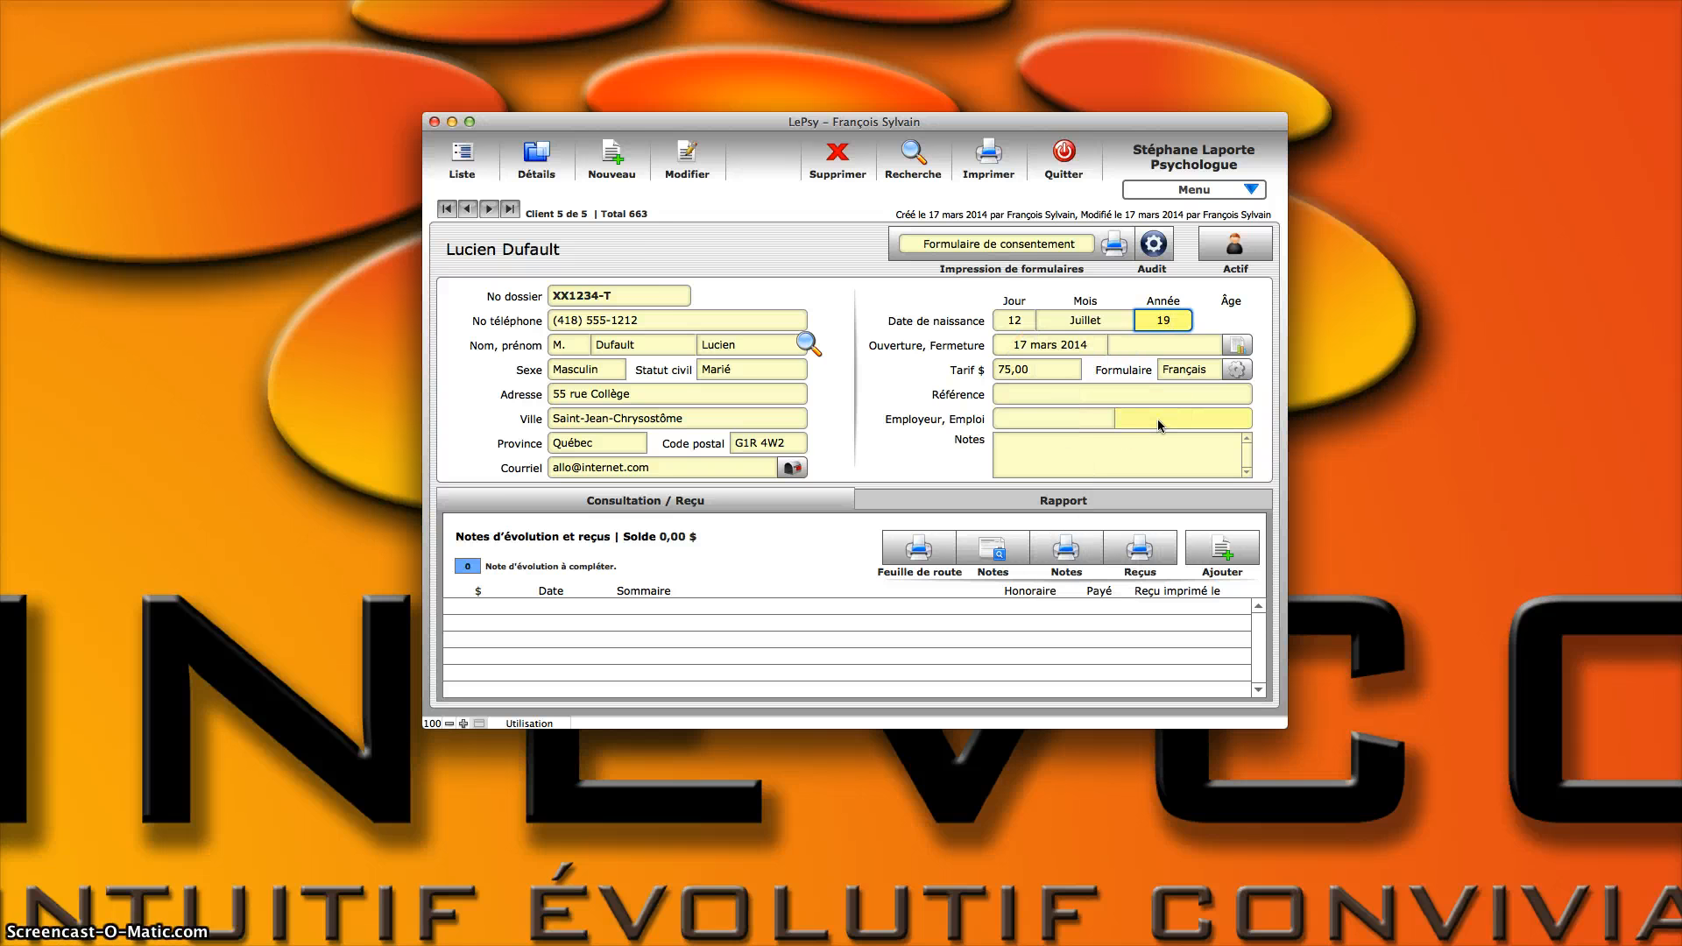
key("Tab")
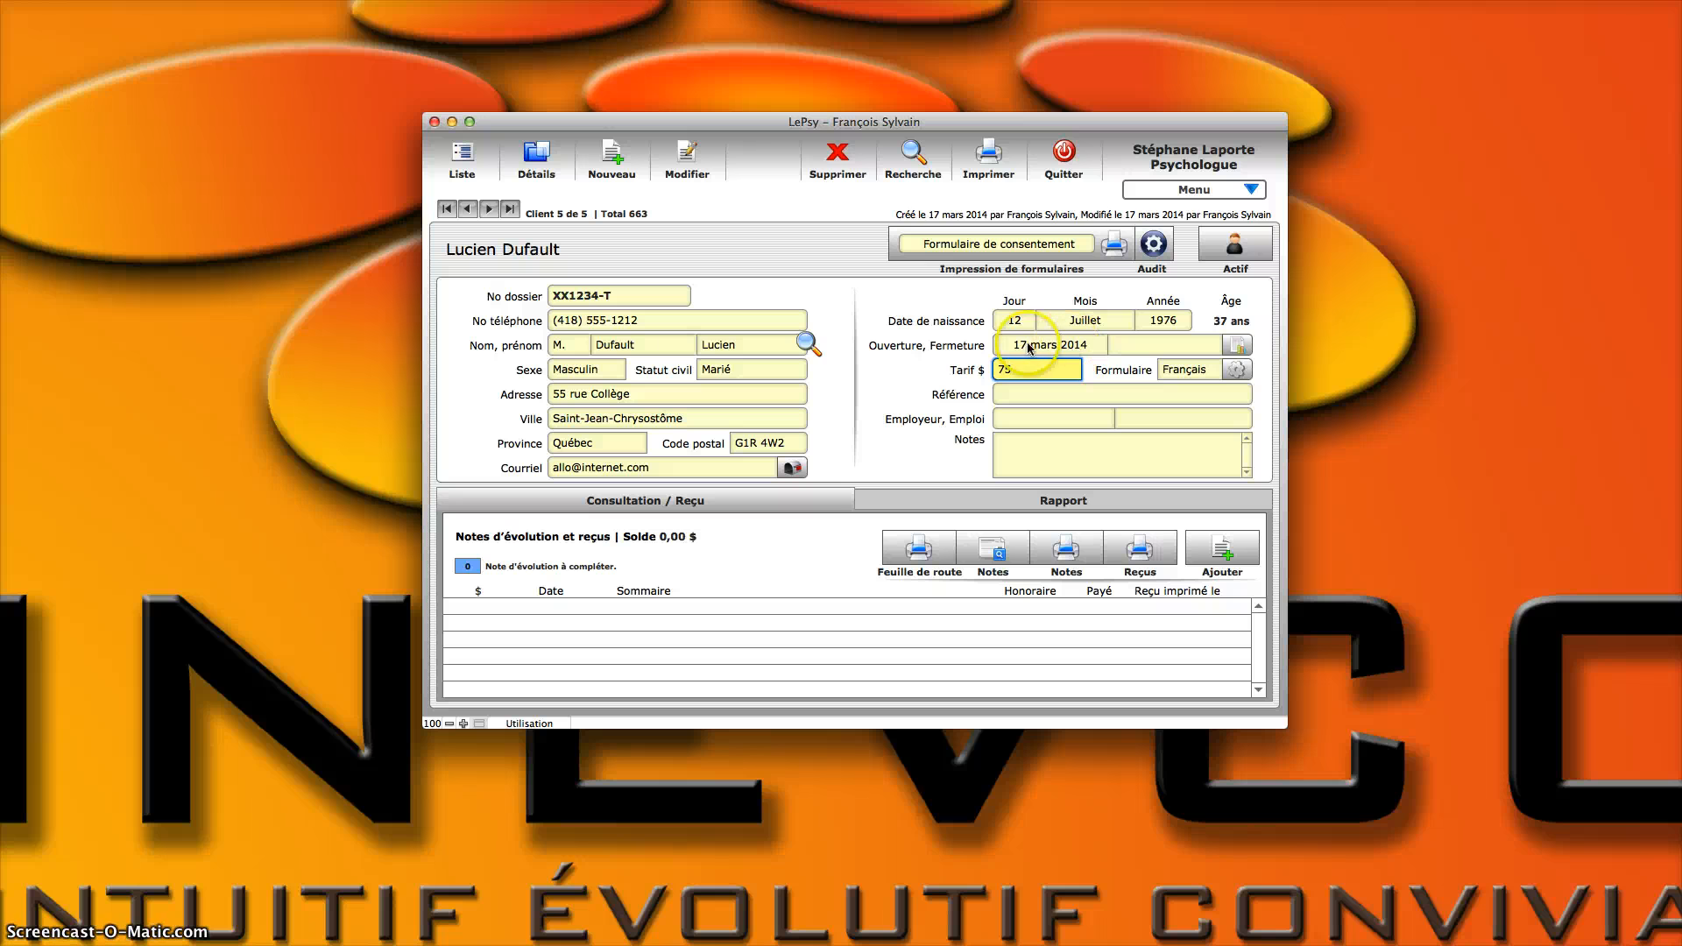
Step: View the history of the client file's openings and closings and close it again
left_click(1237, 346)
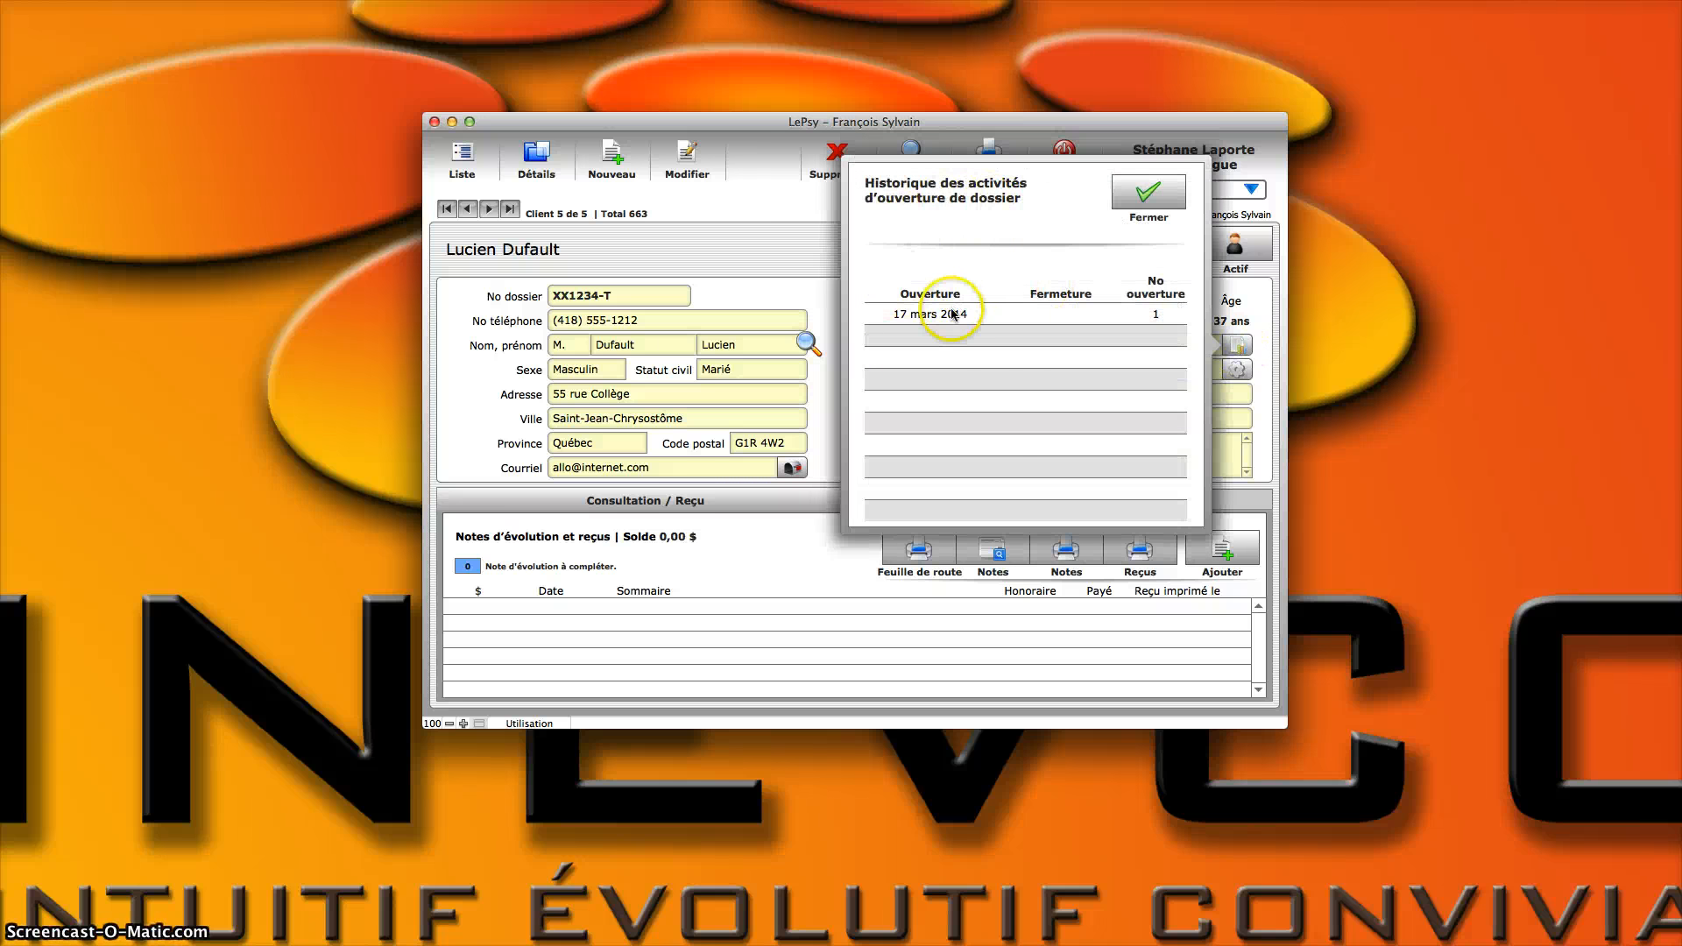
left_click(1161, 209)
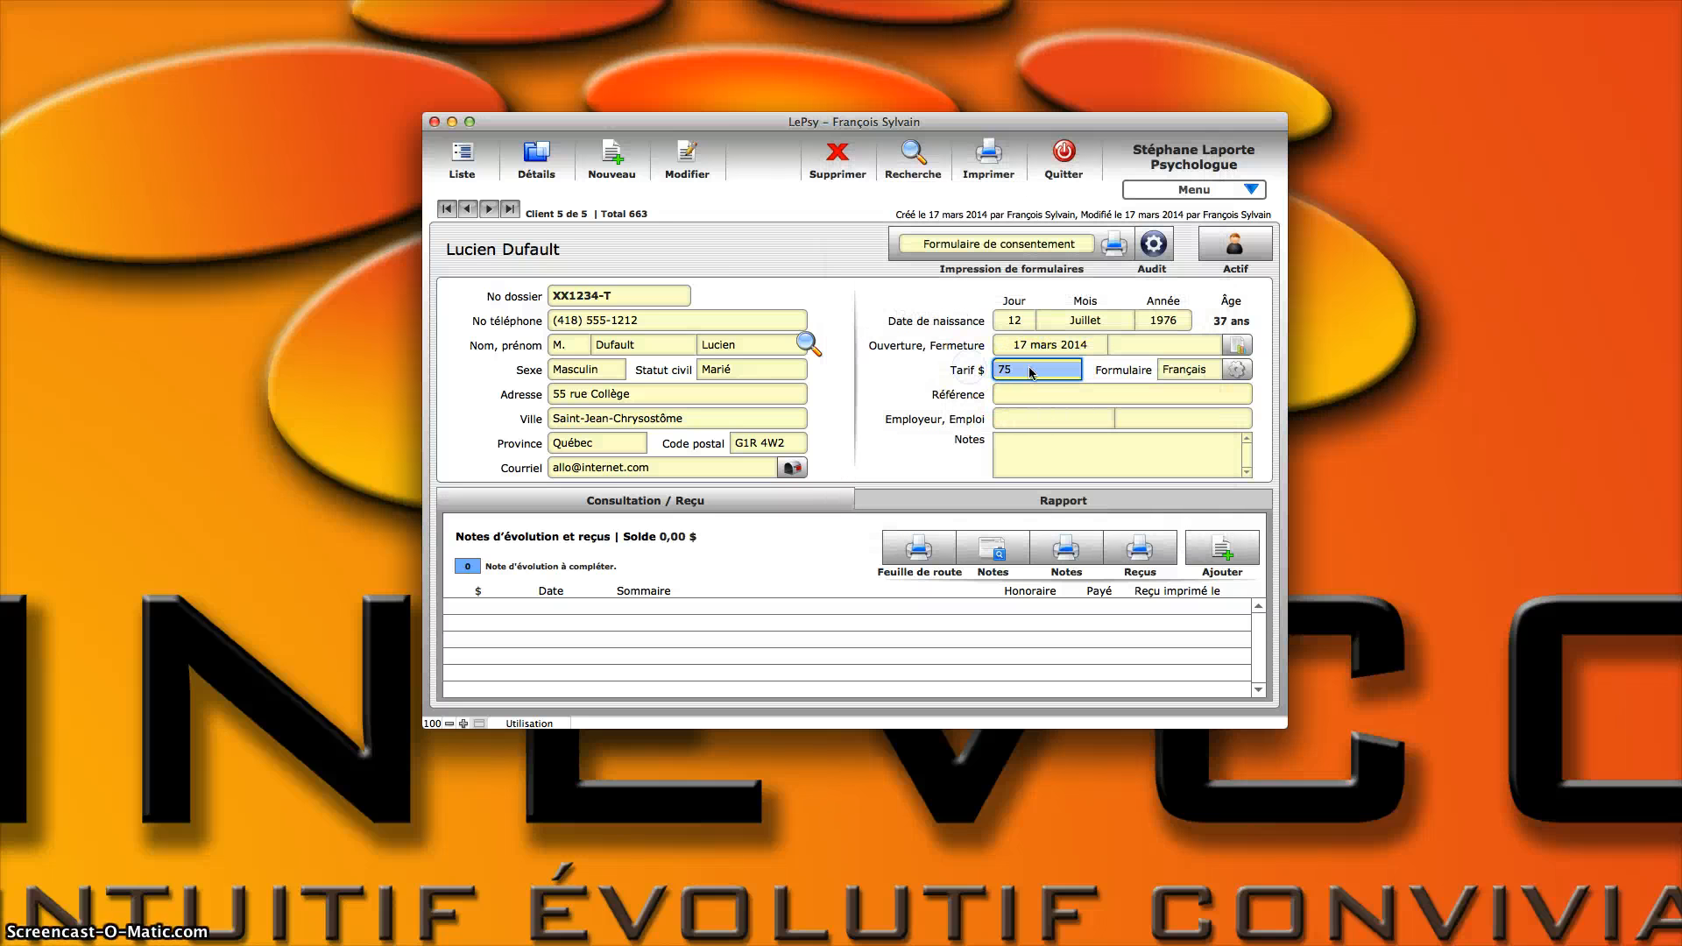
left_click(918, 374)
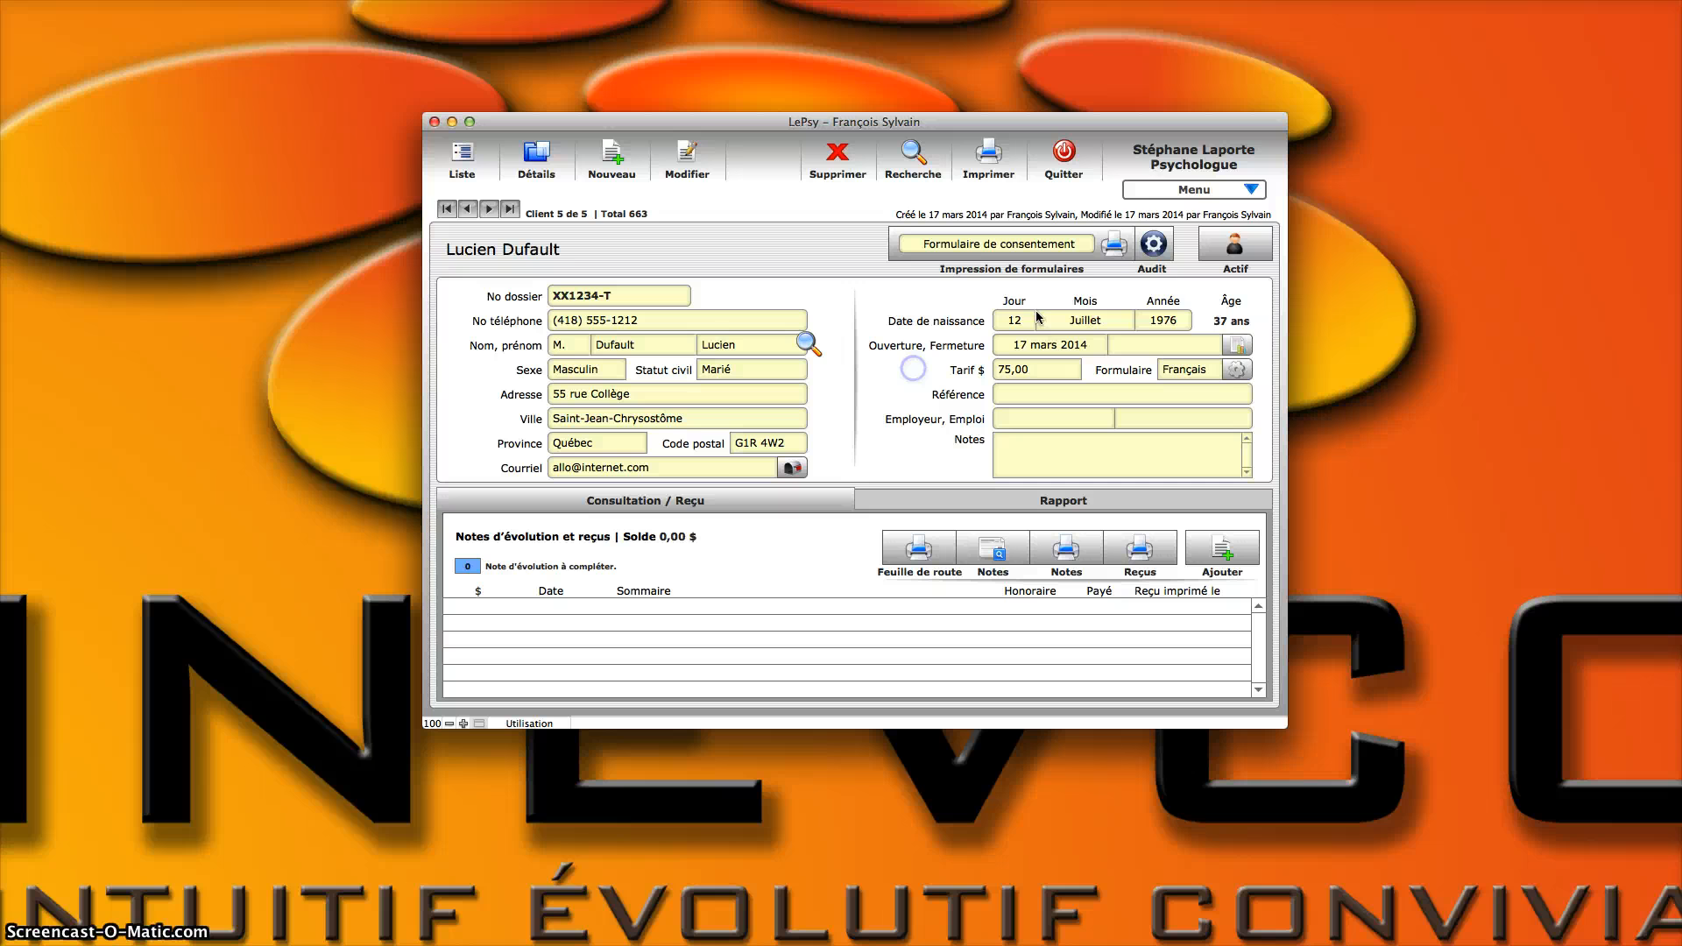
Step: Check the default consultation fee in the finance and tax preferences and close the preferences
left_click(1194, 189)
left_click(1173, 315)
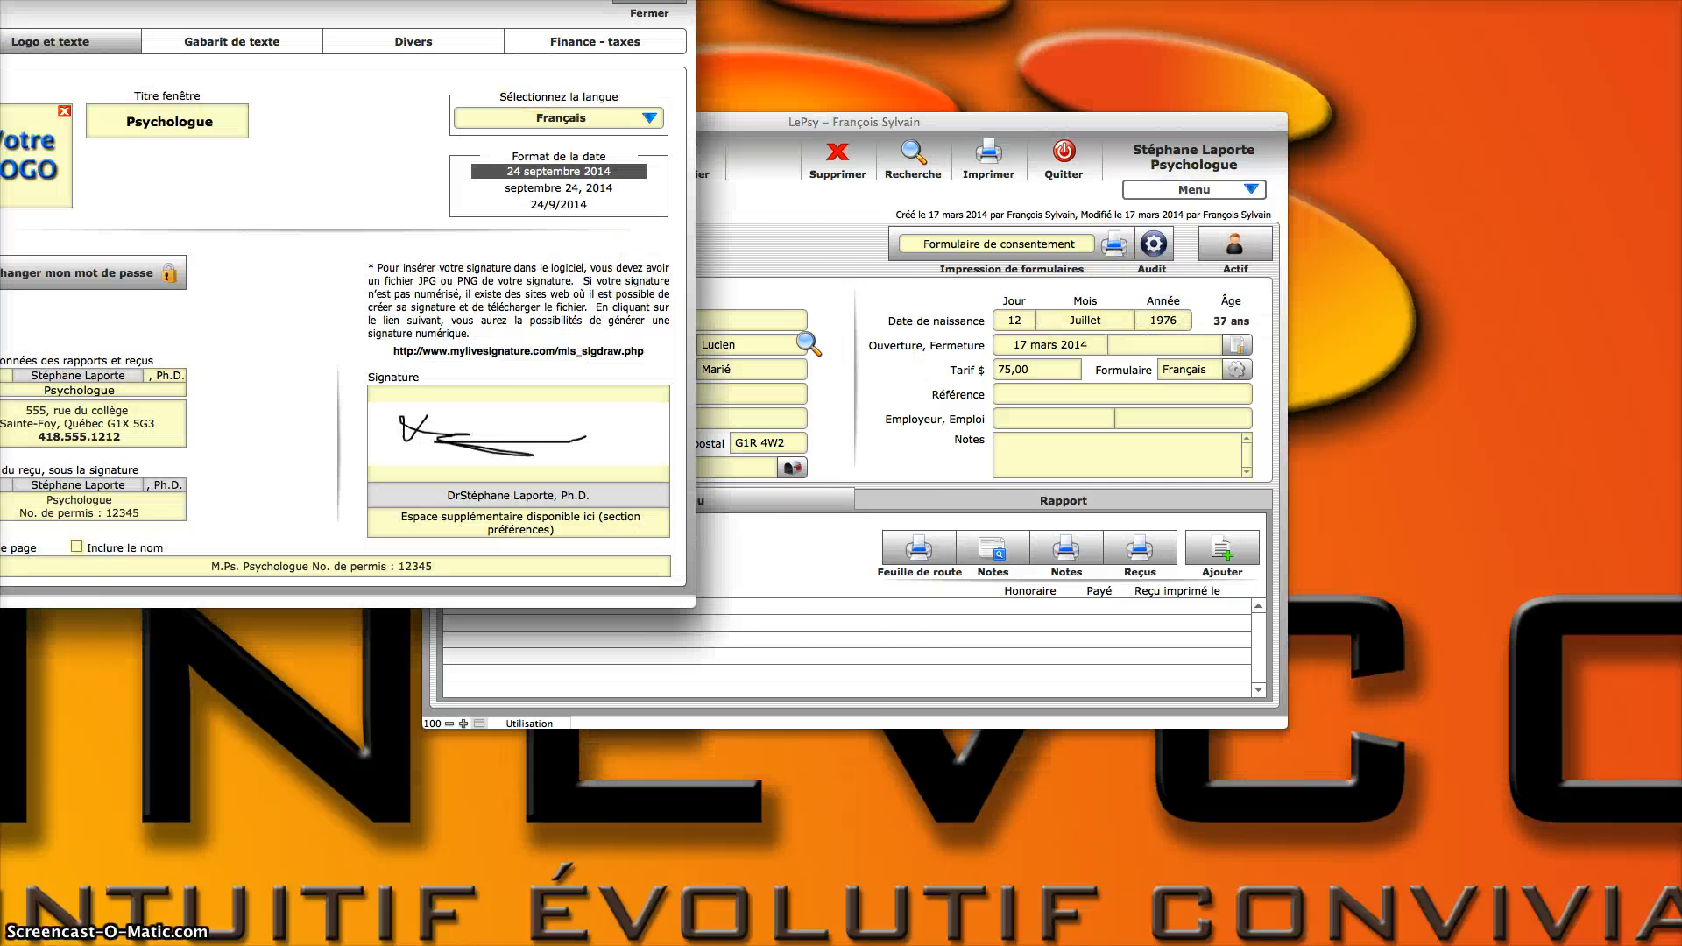
left_click_drag(578, 73, 618, 96)
left_click(746, 189)
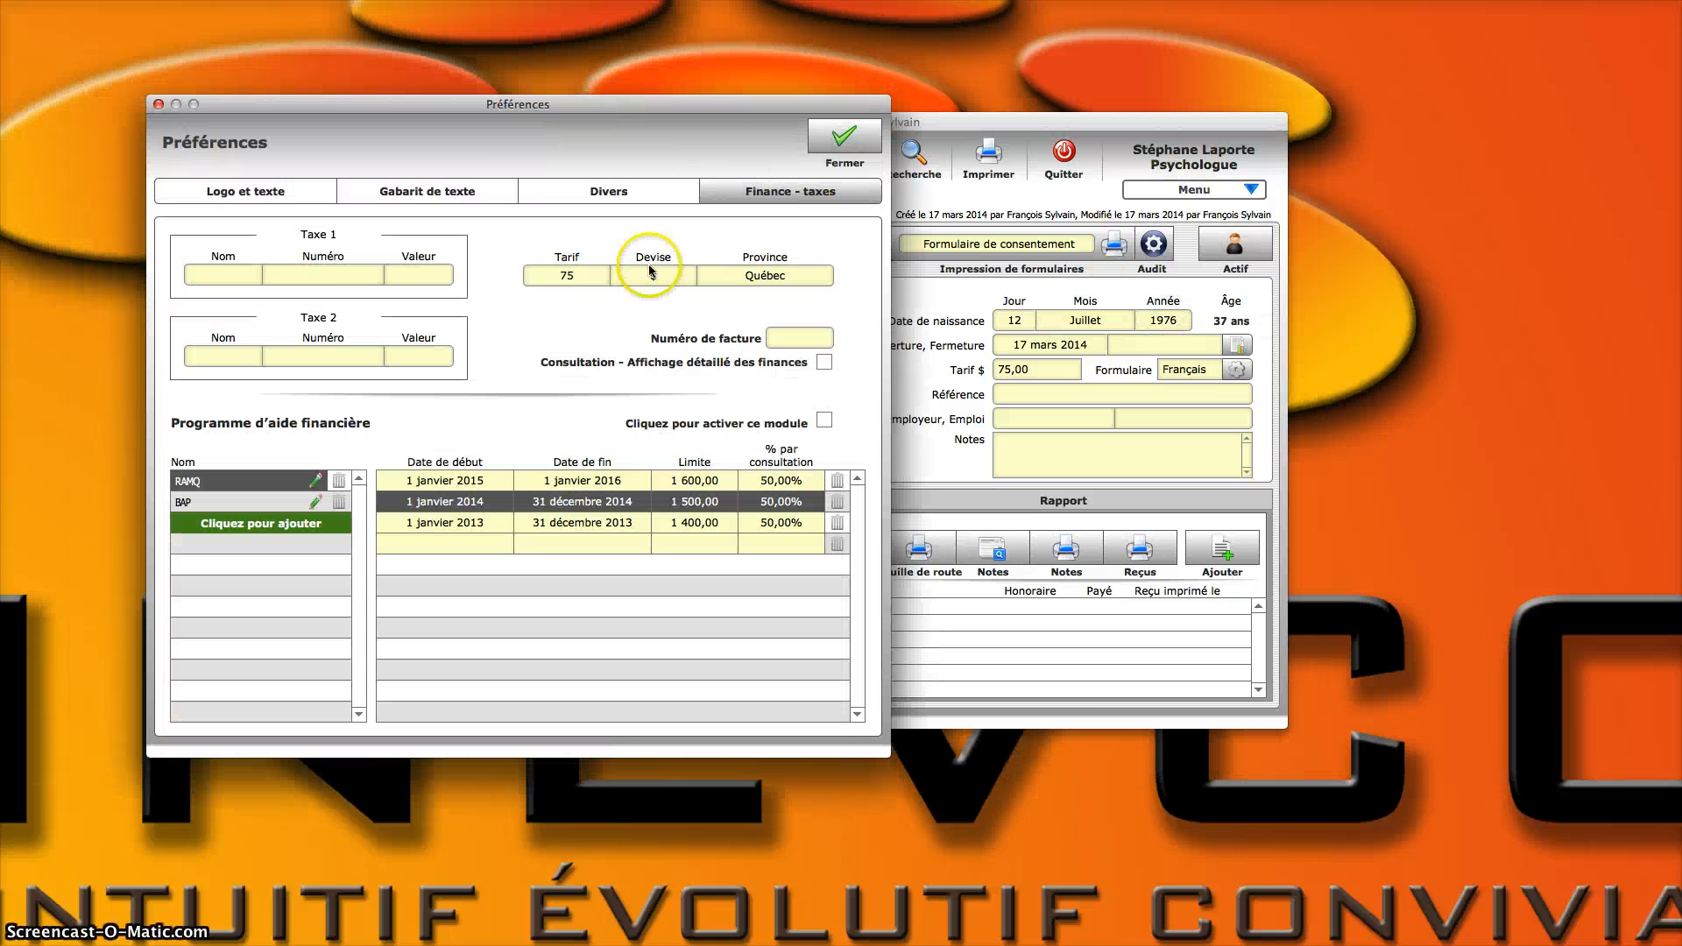
left_click(544, 274)
double_click(544, 274)
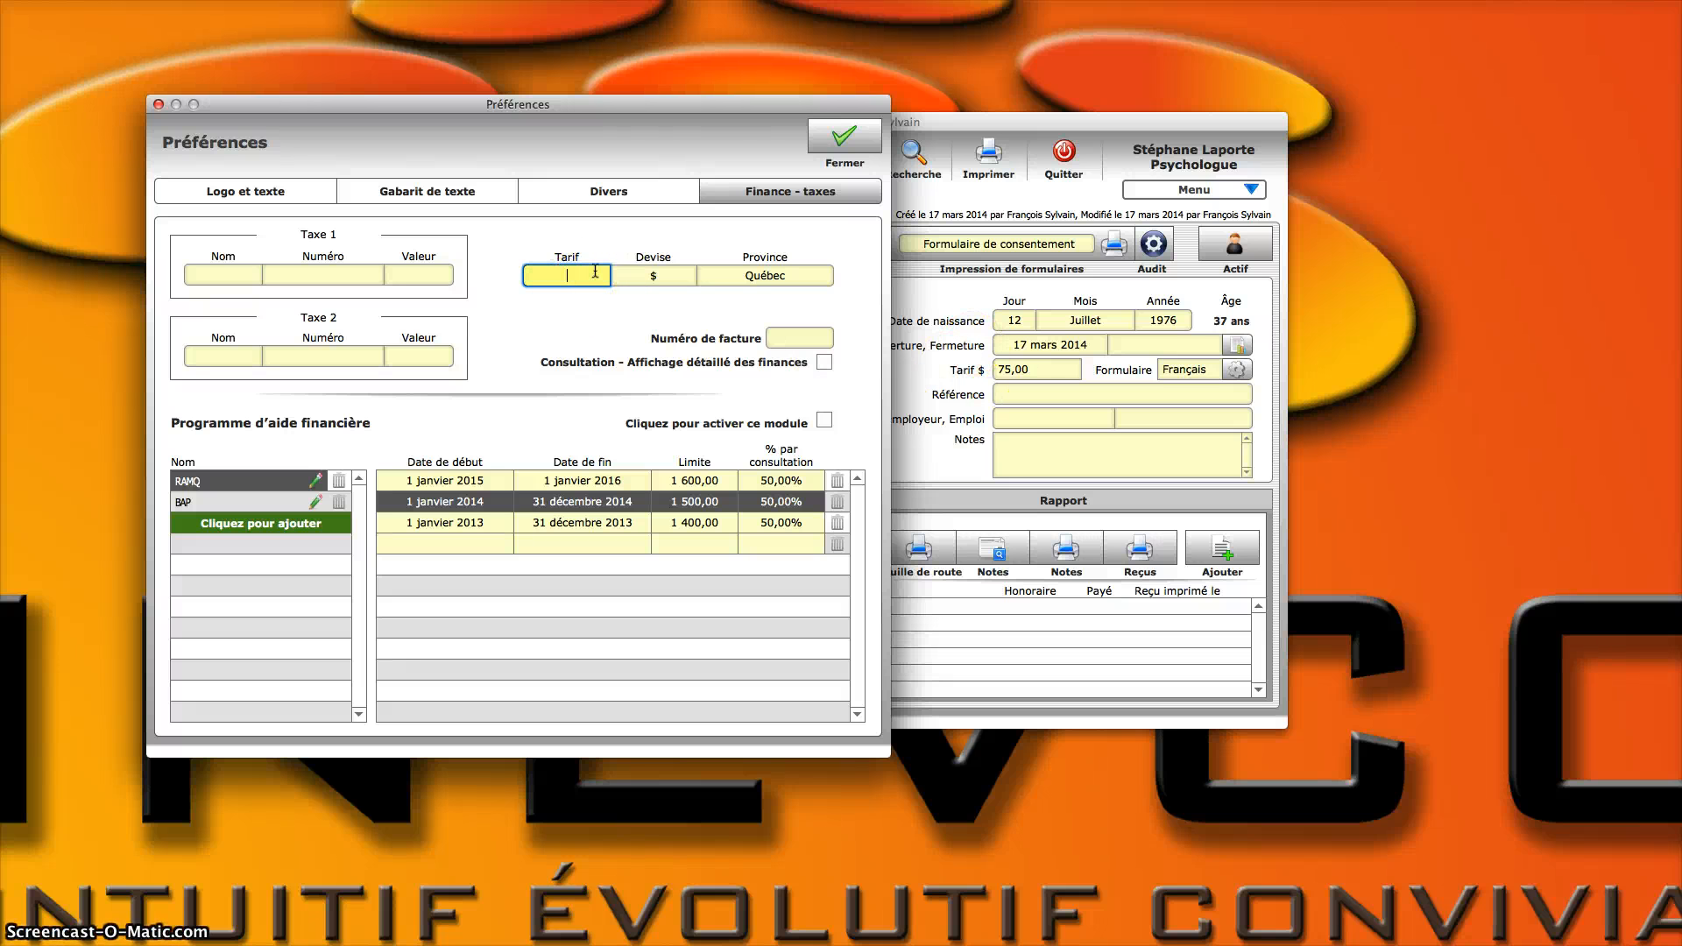
left_click(810, 156)
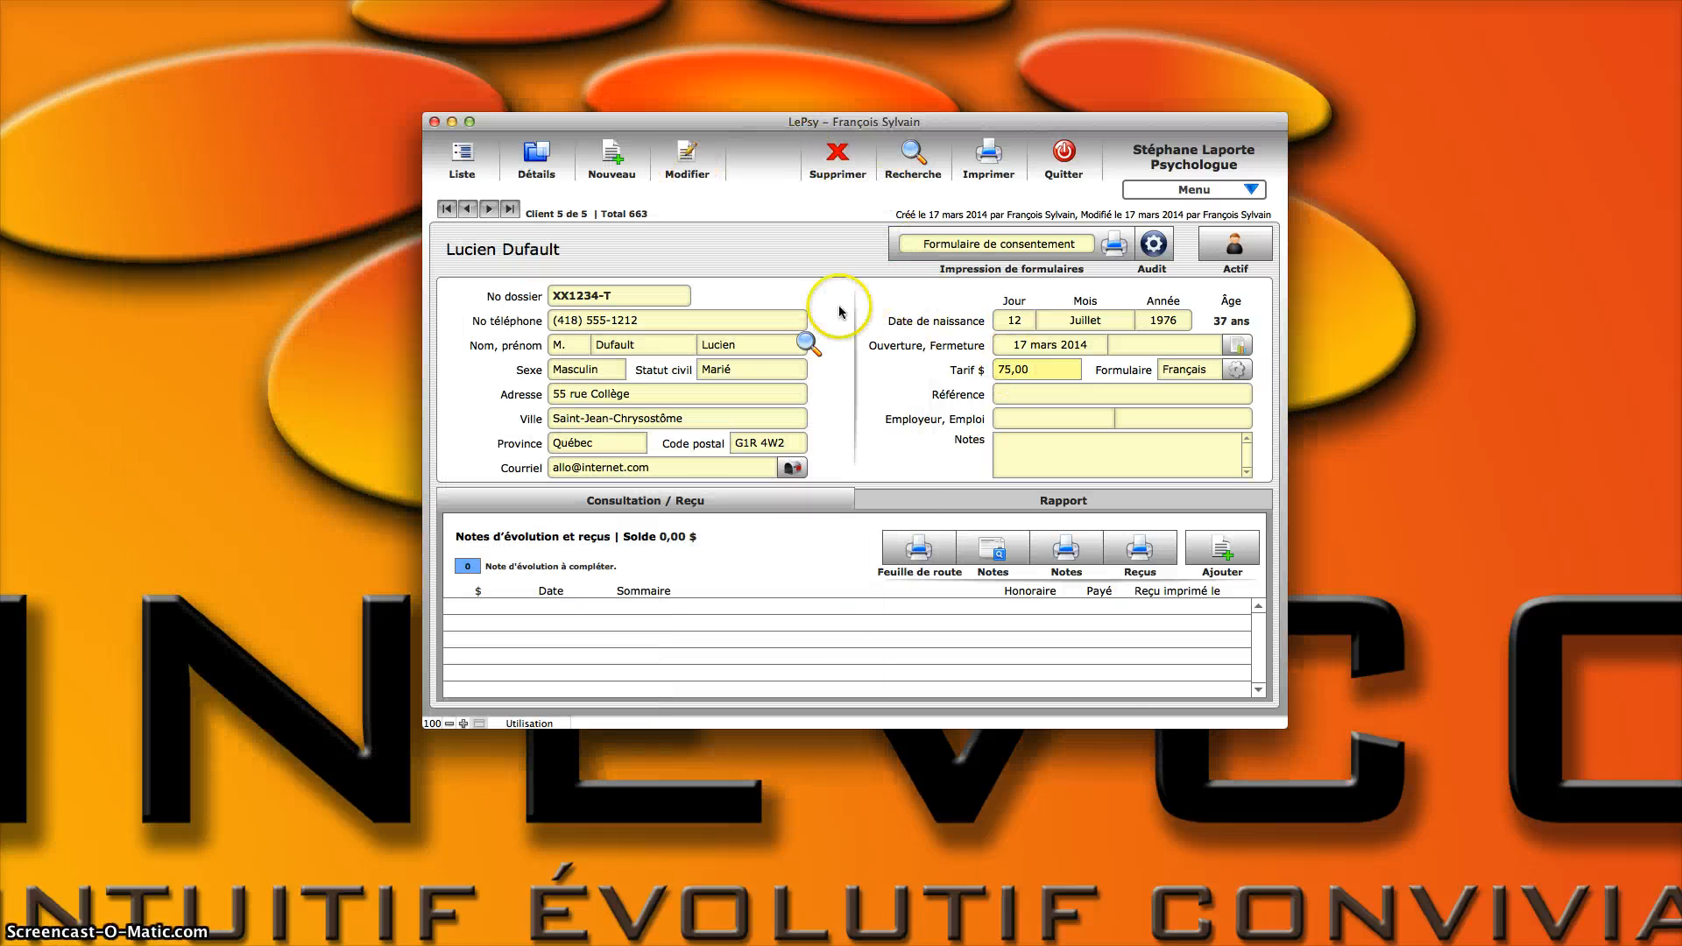
Step: Set this client's fee to 85 $
left_click(1045, 372)
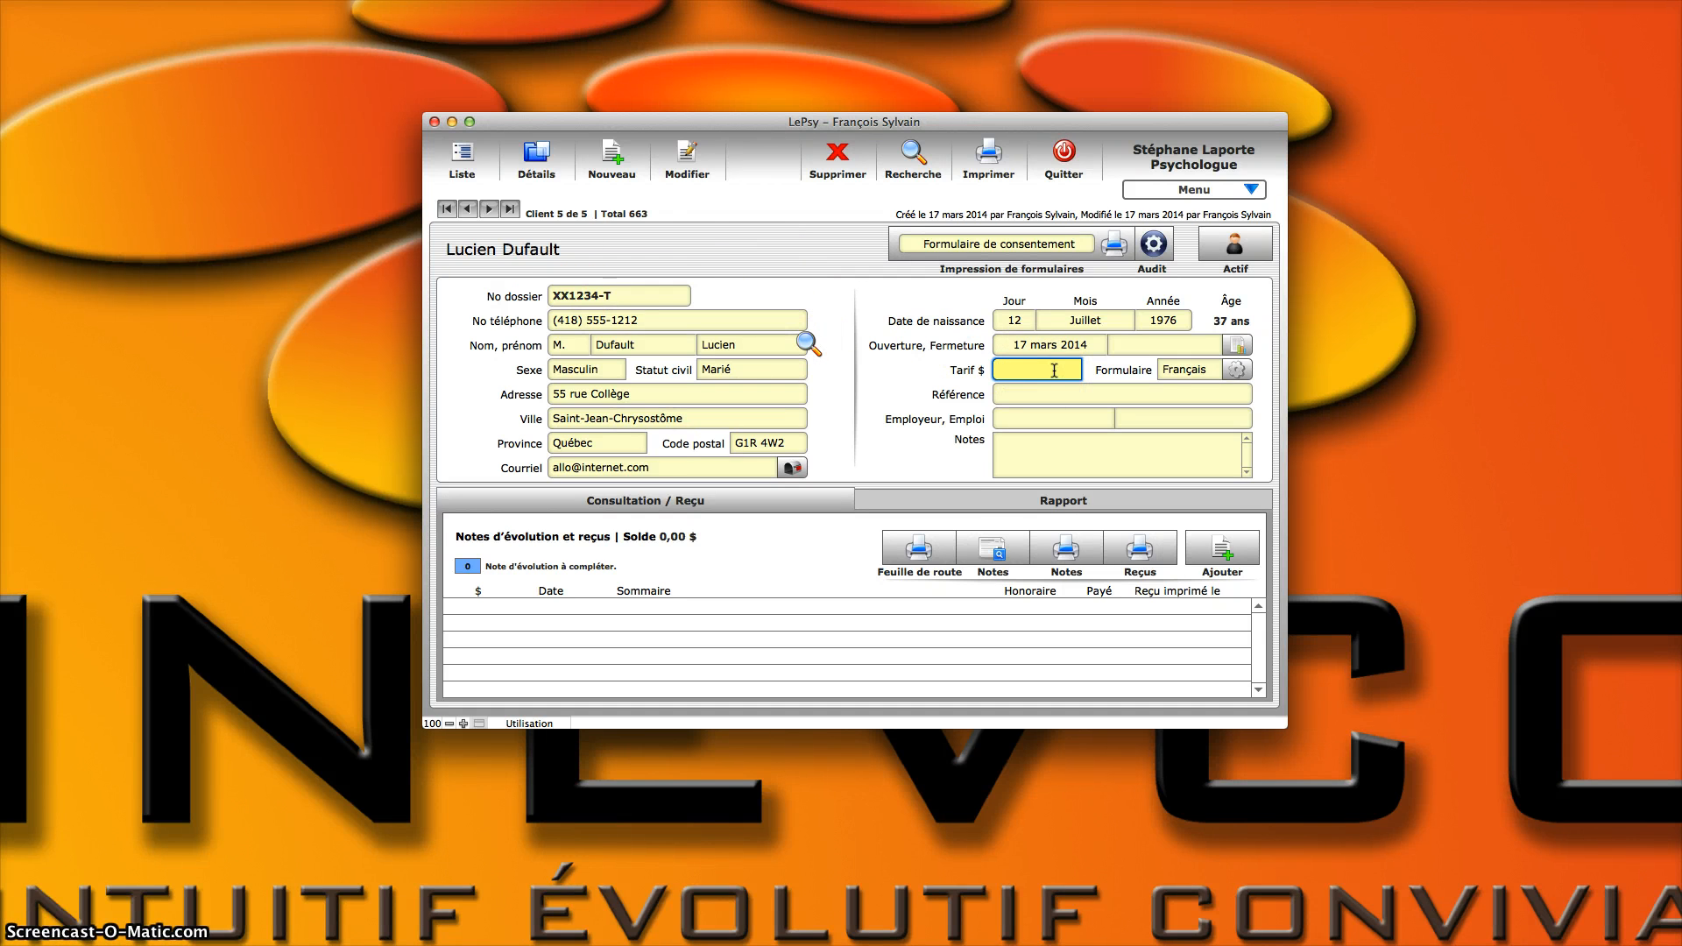
type("85")
left_click(913, 363)
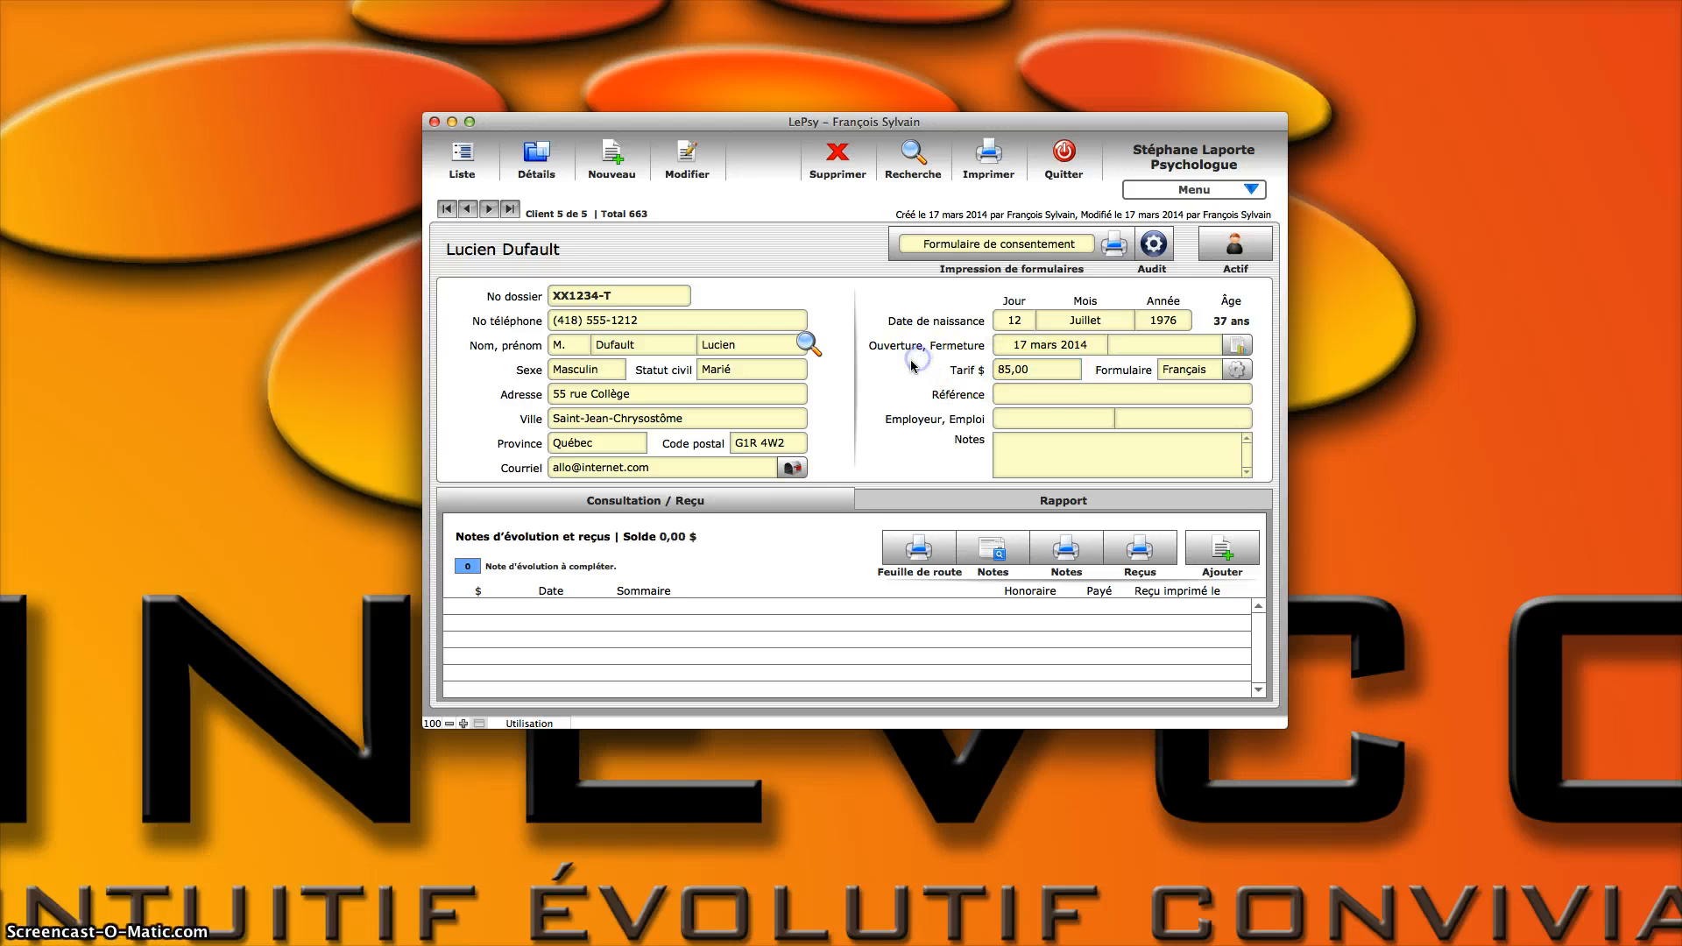
Step: Fill in the client's reference with the first suggested referral person
left_click(1063, 393)
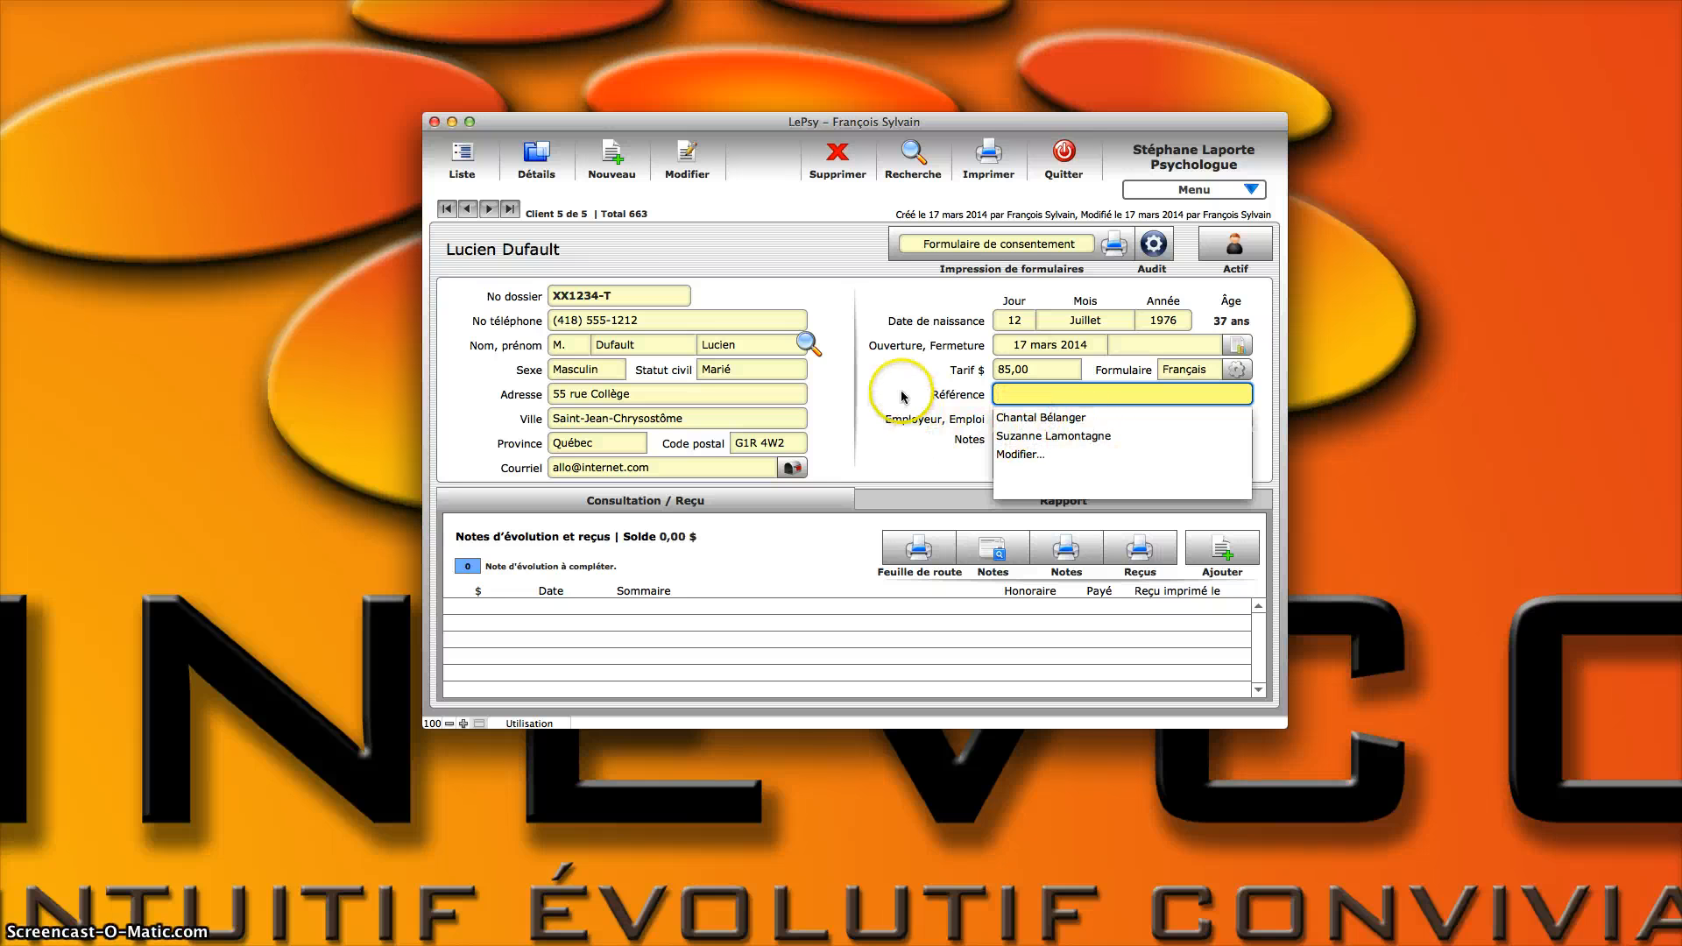
left_click(1053, 420)
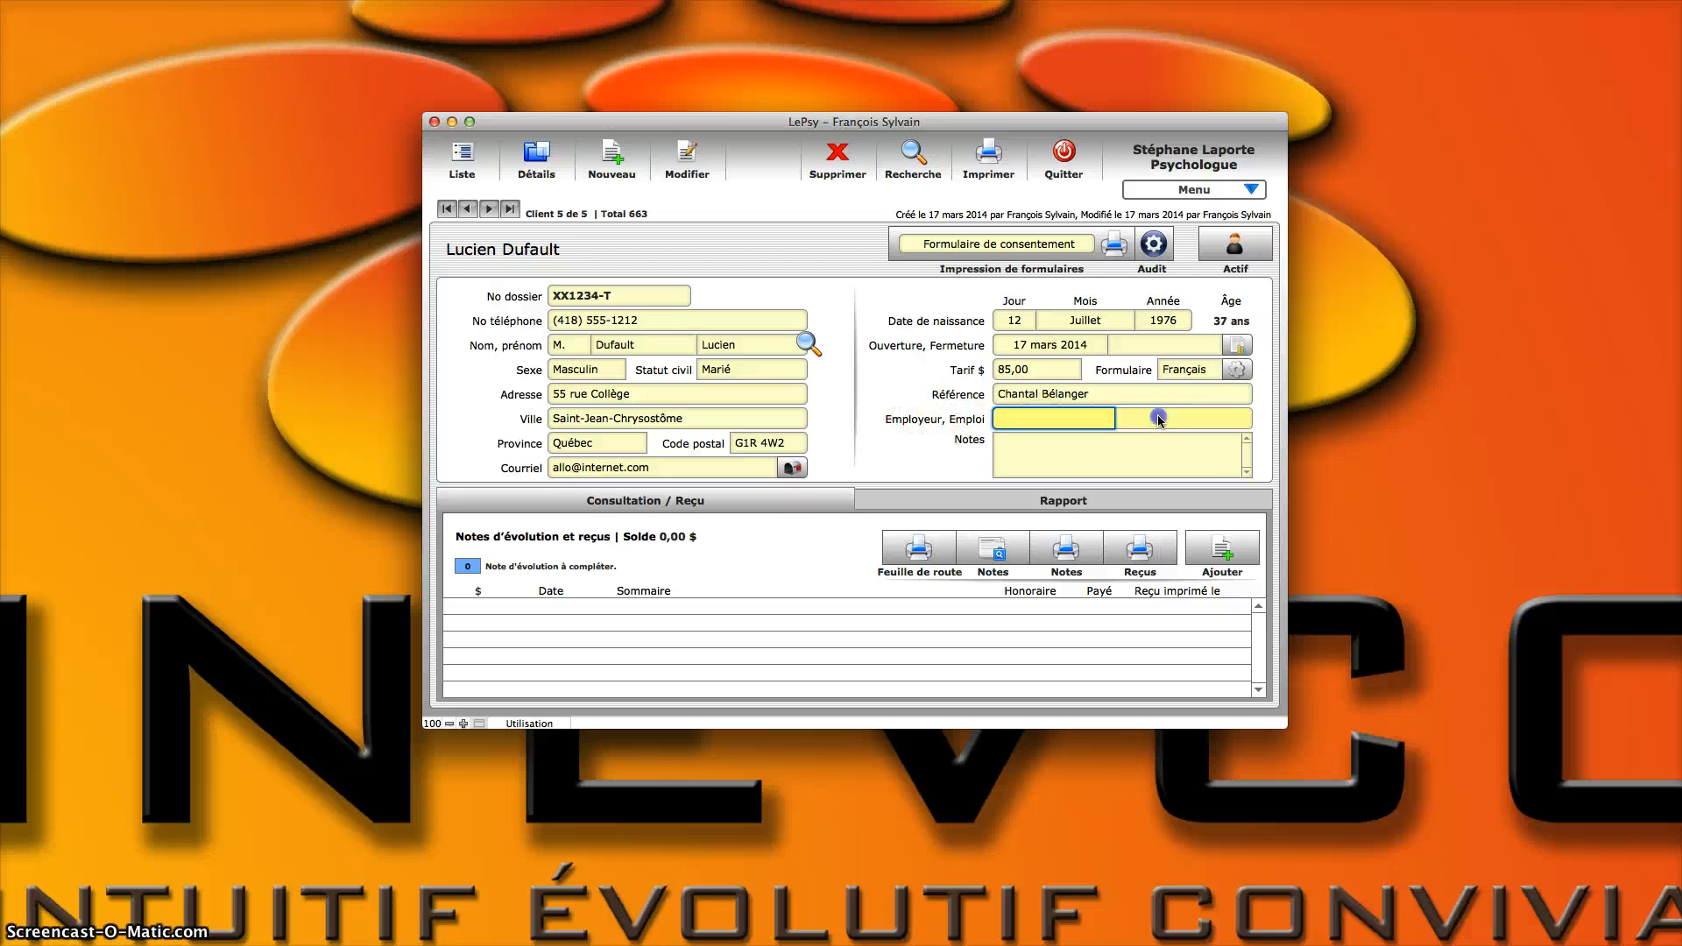
left_click(1106, 445)
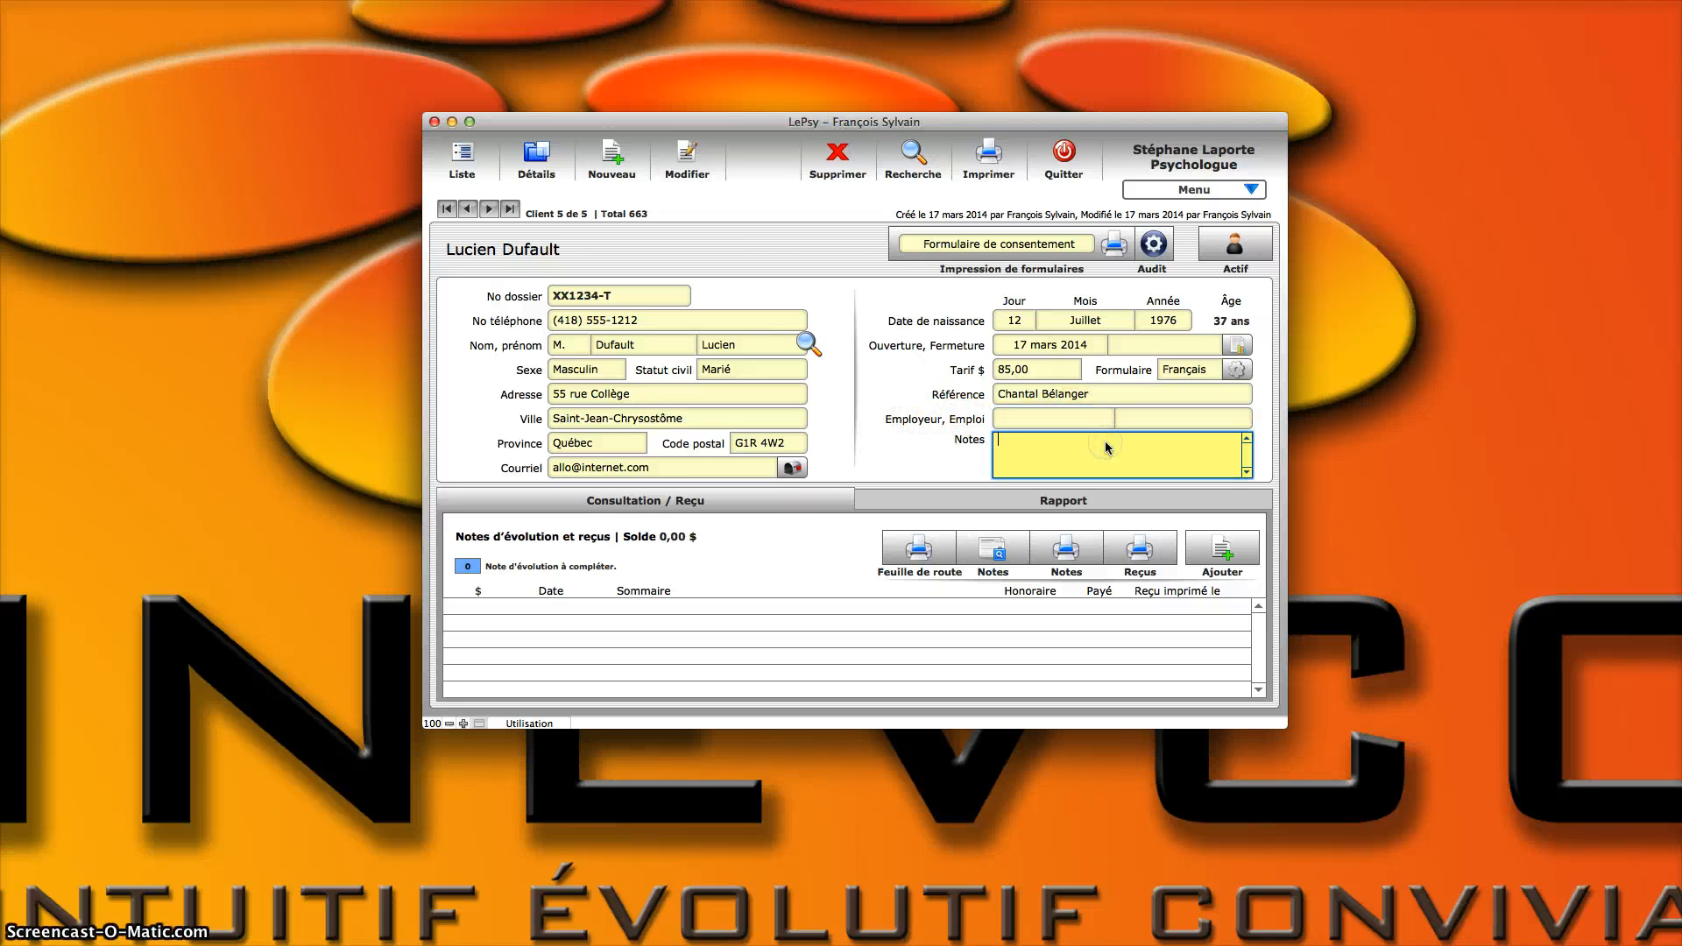
left_click(1033, 448)
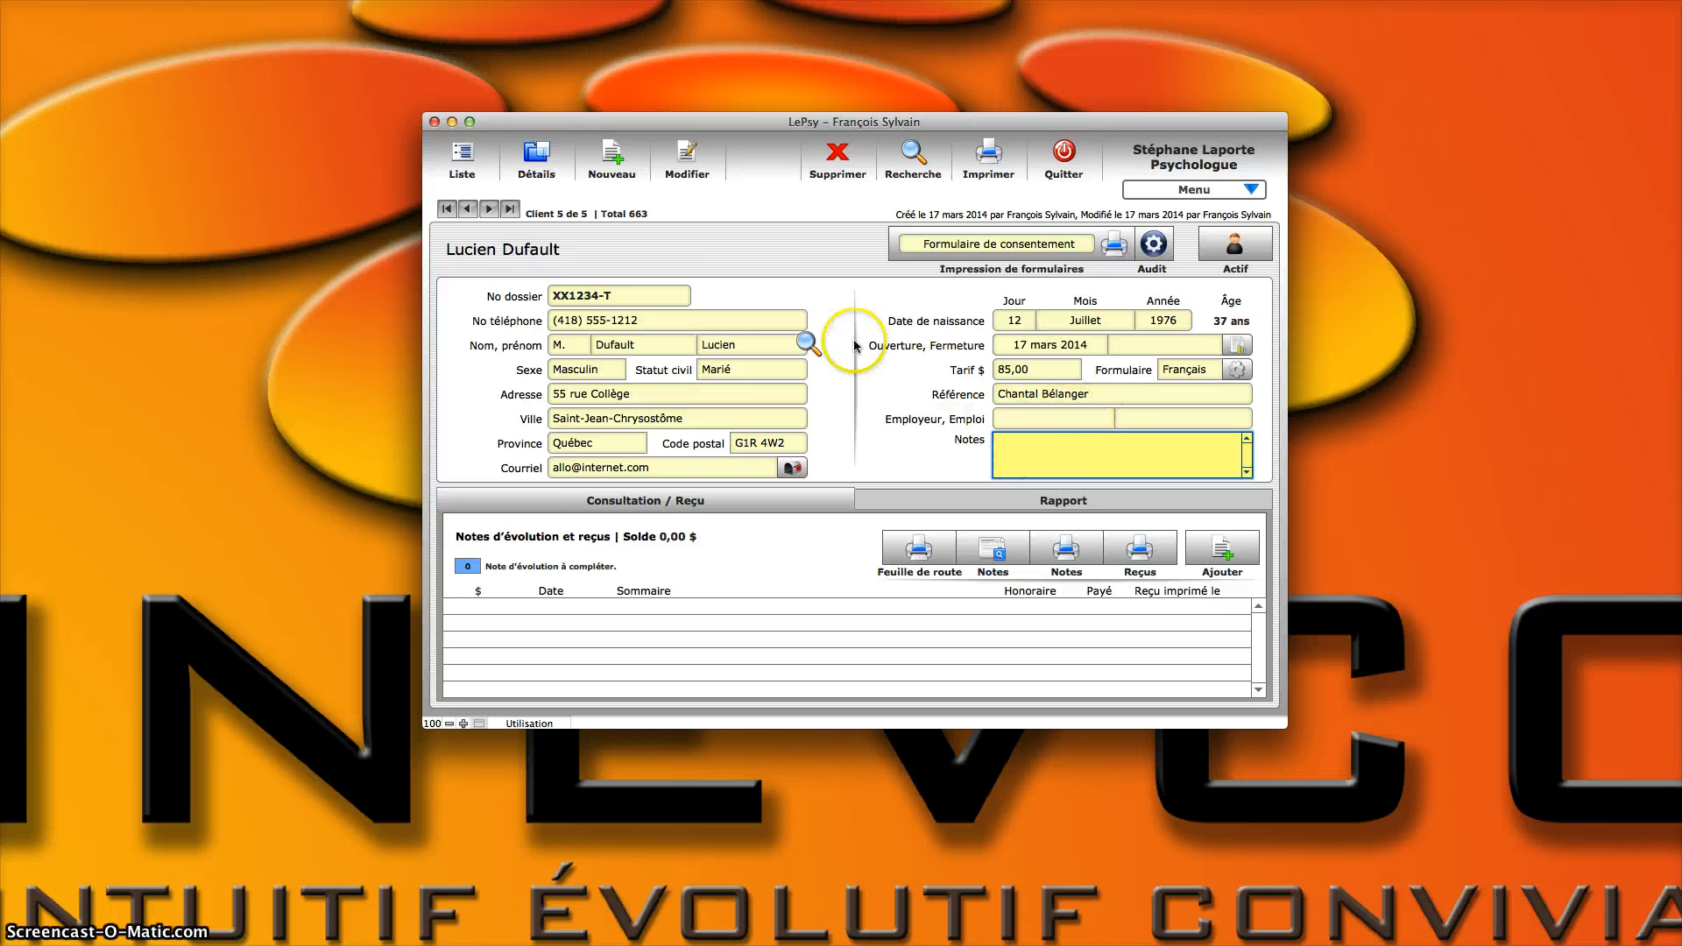
left_click(1022, 422)
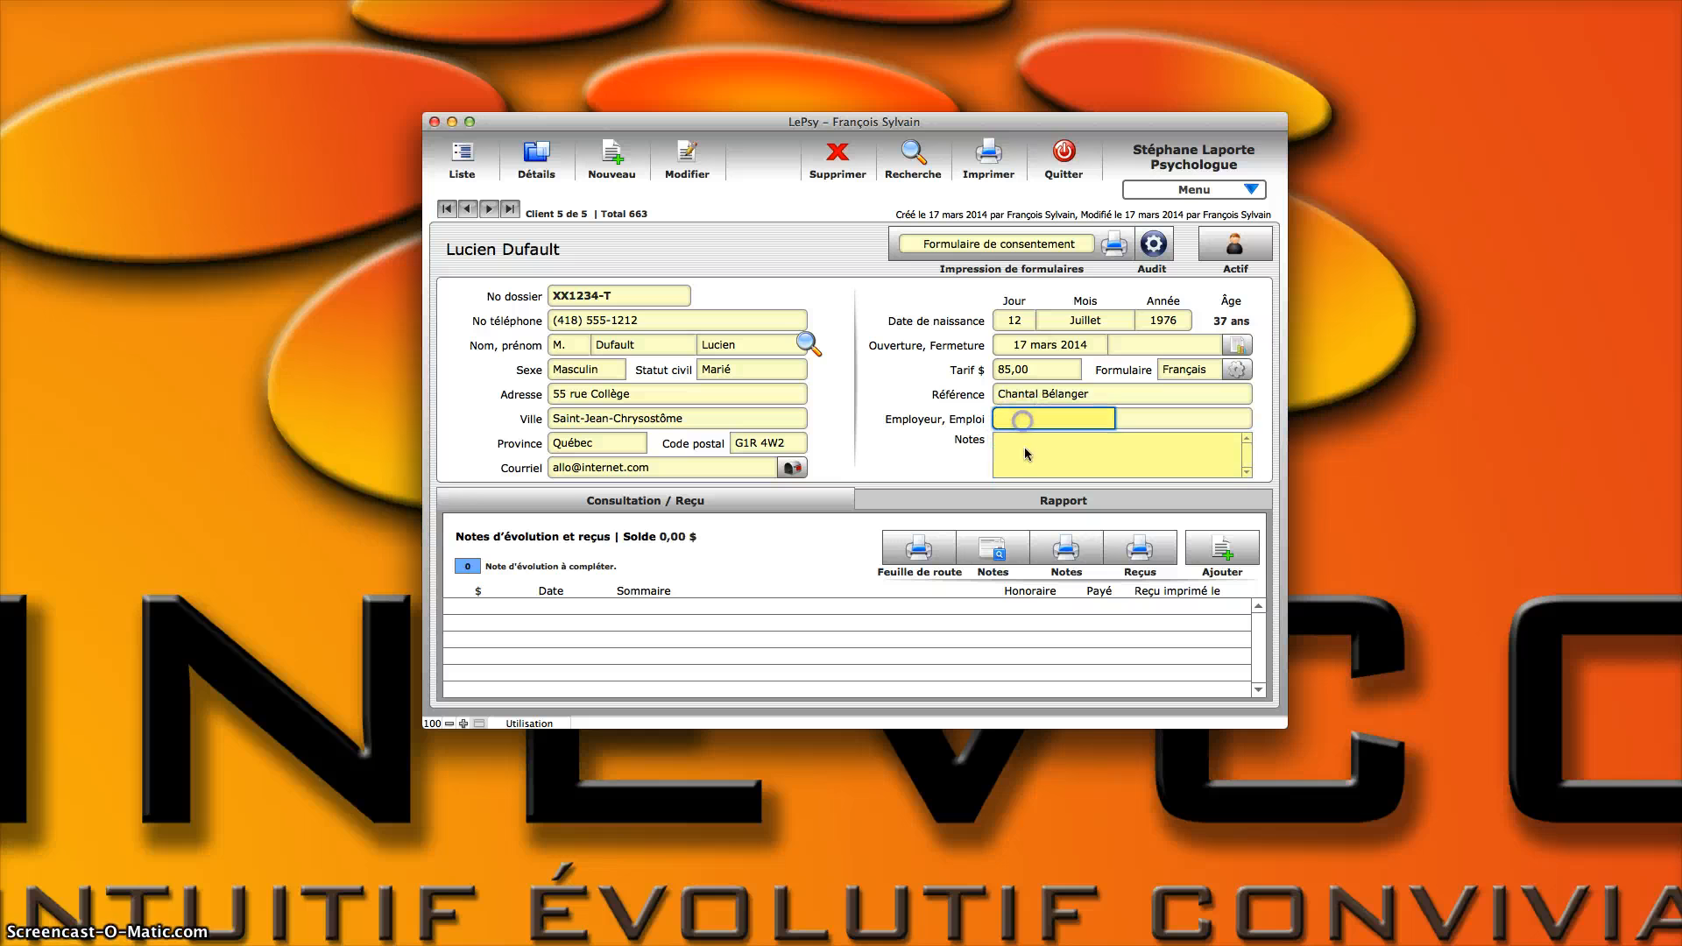
left_click(1025, 449)
left_click(1031, 426)
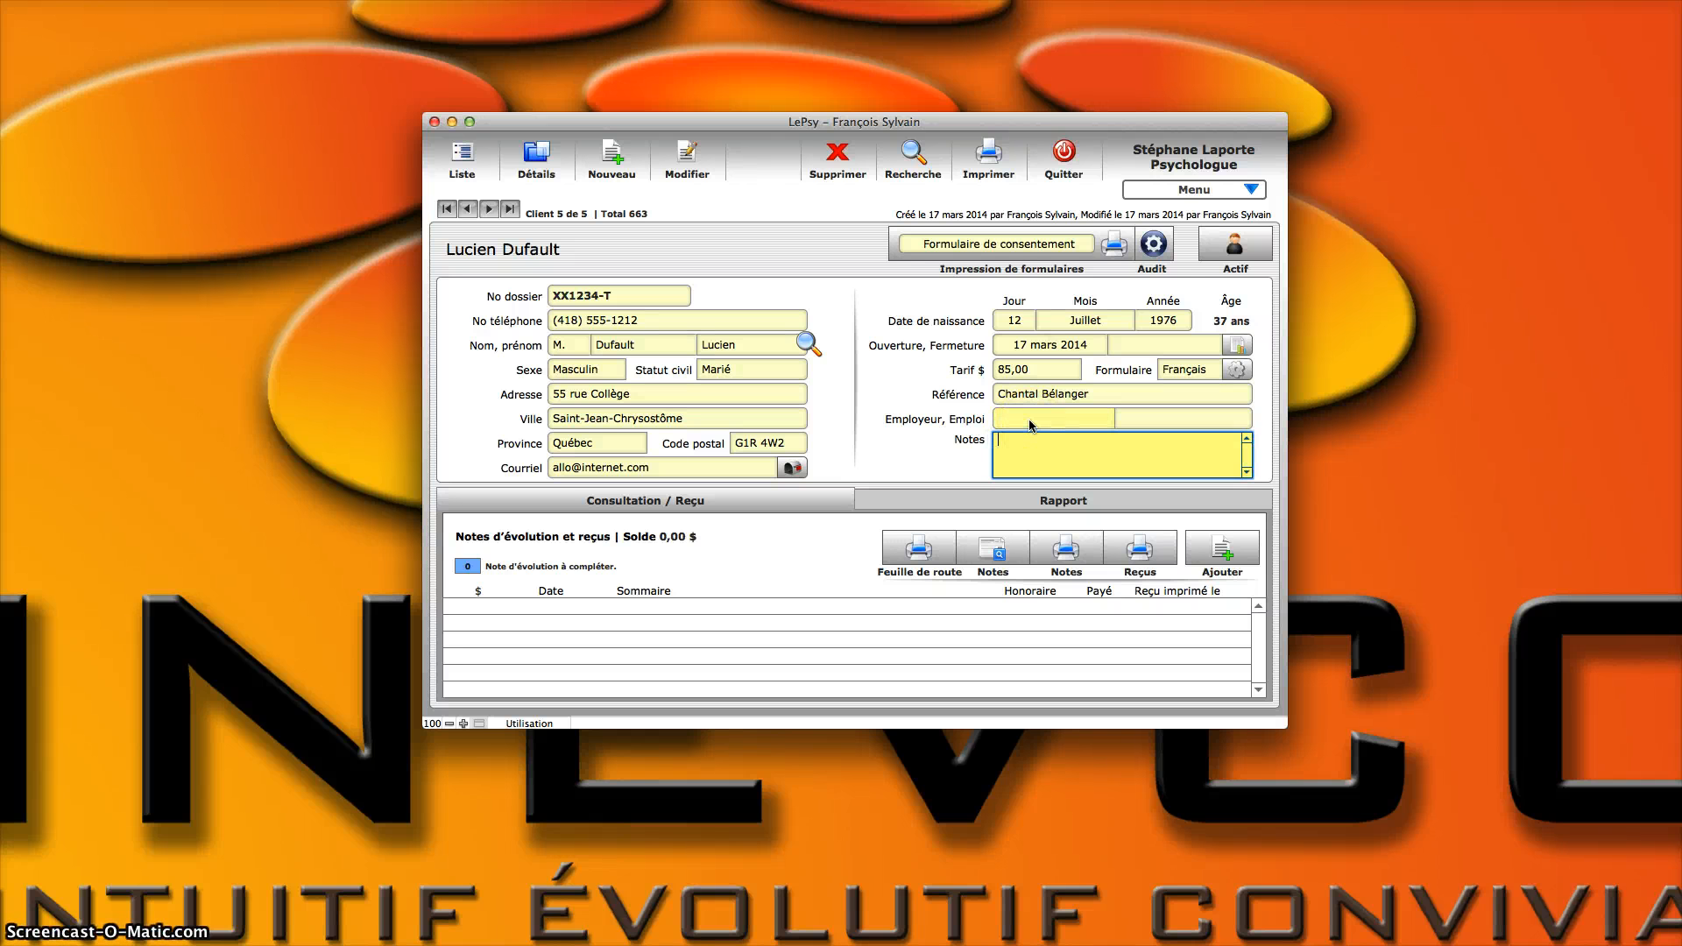
left_click(920, 584)
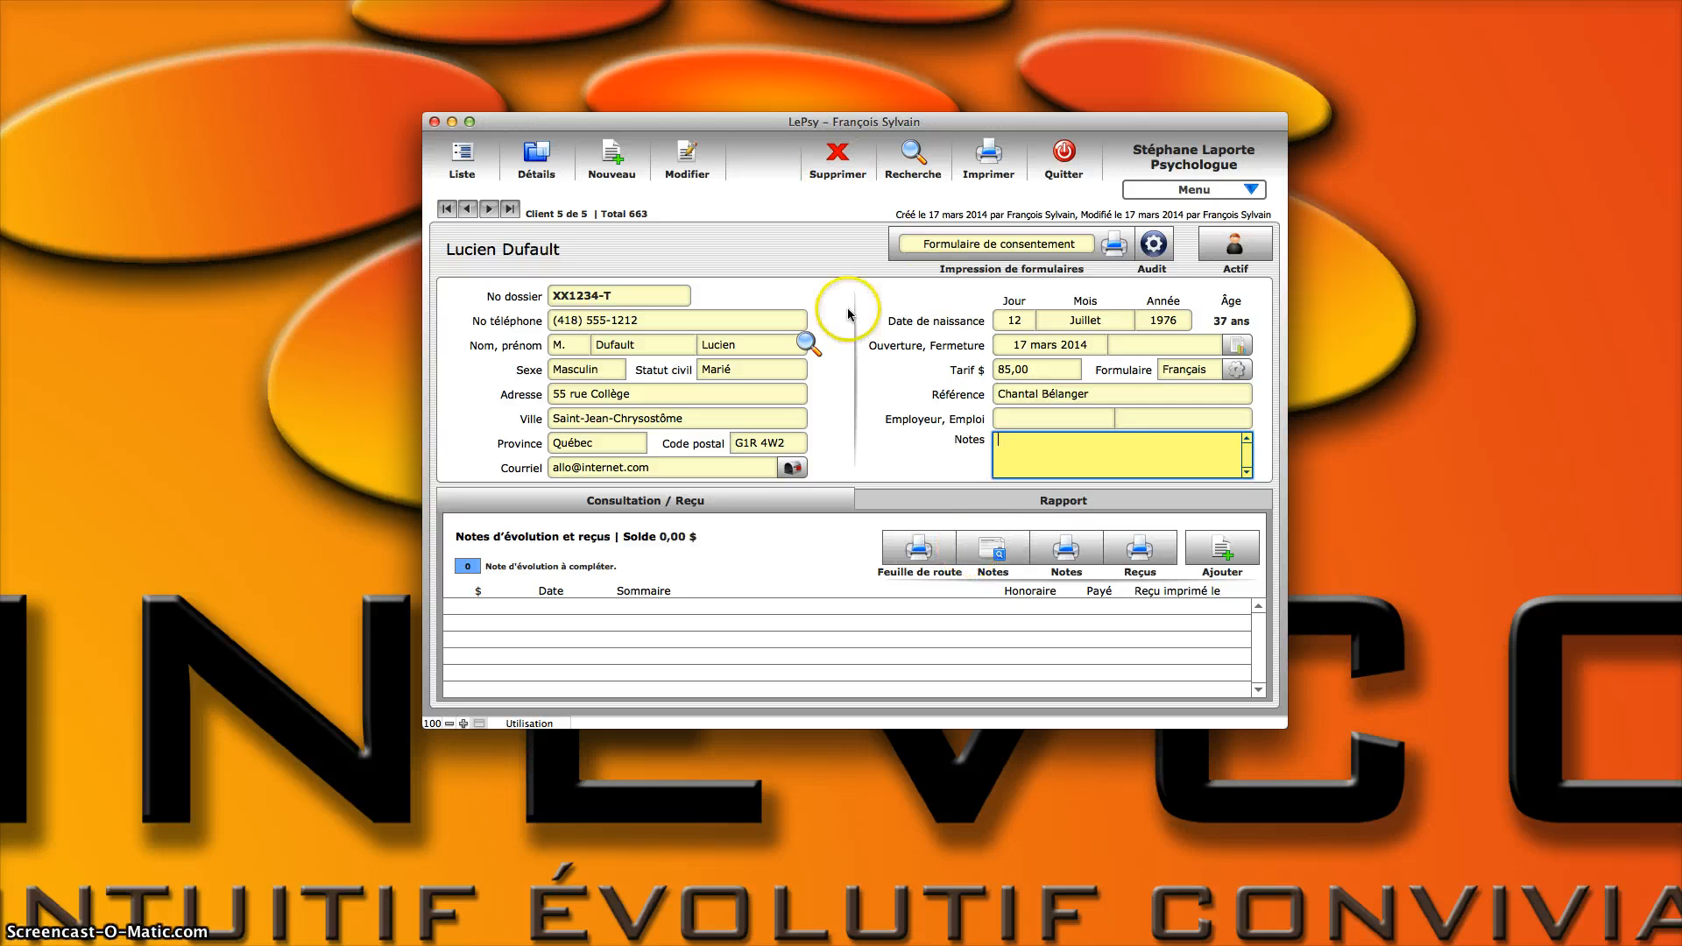
left_click(915, 313)
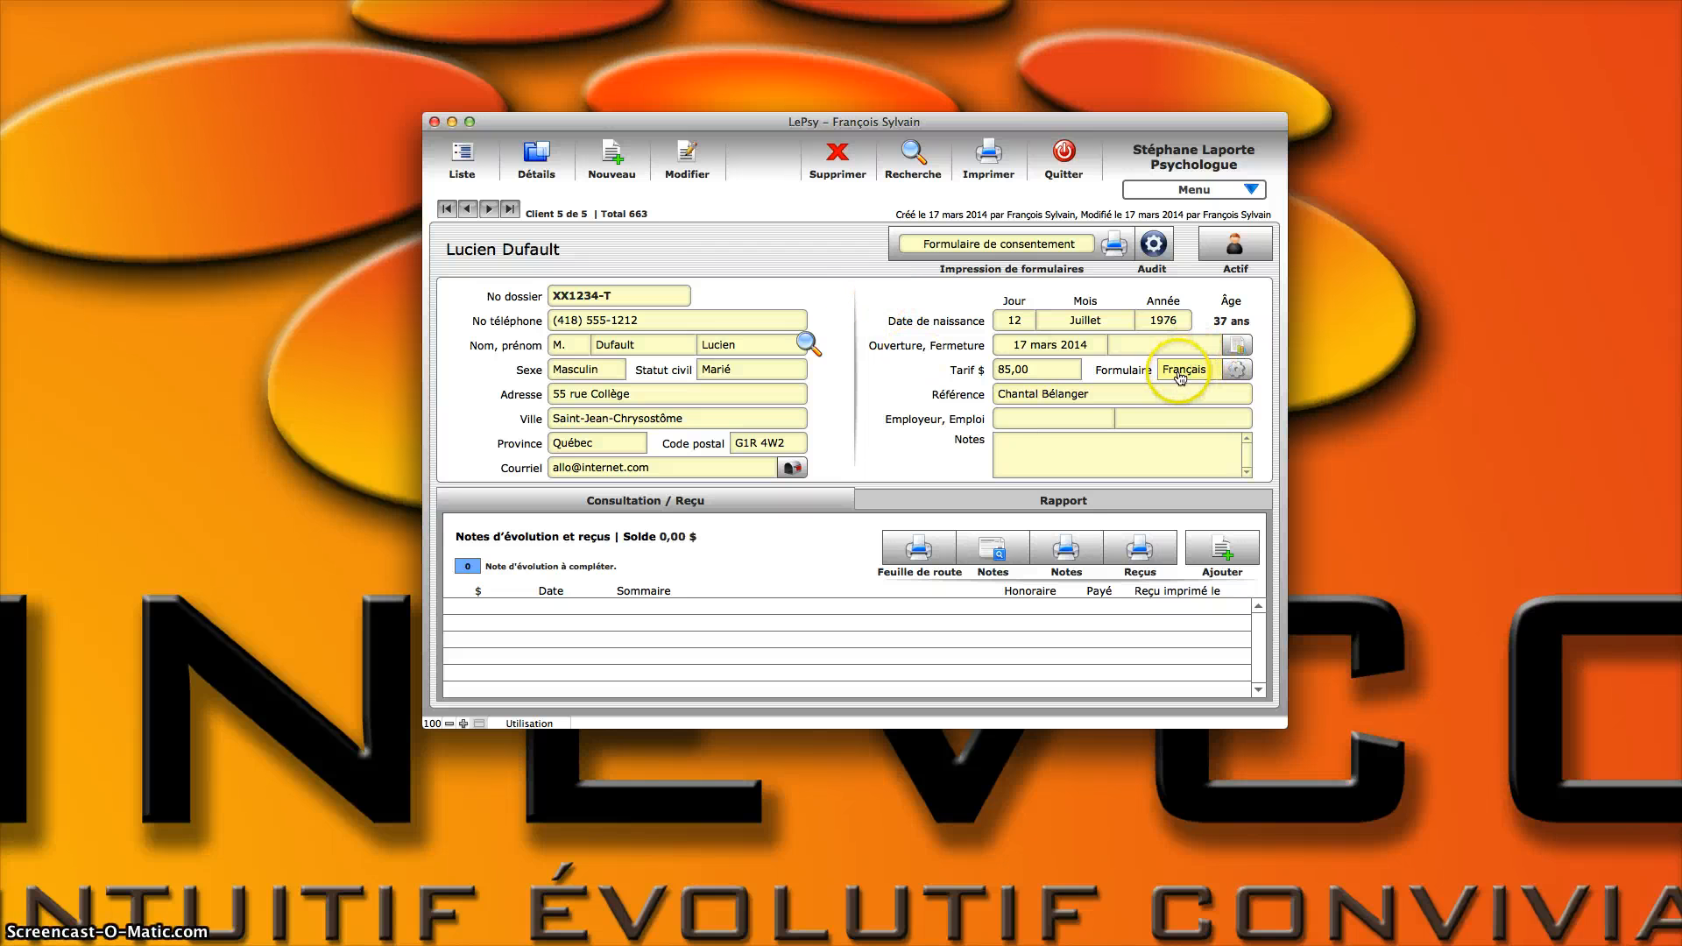
Step: Look over the client's form language and date format options, keeping the form language on Français
left_click(1235, 368)
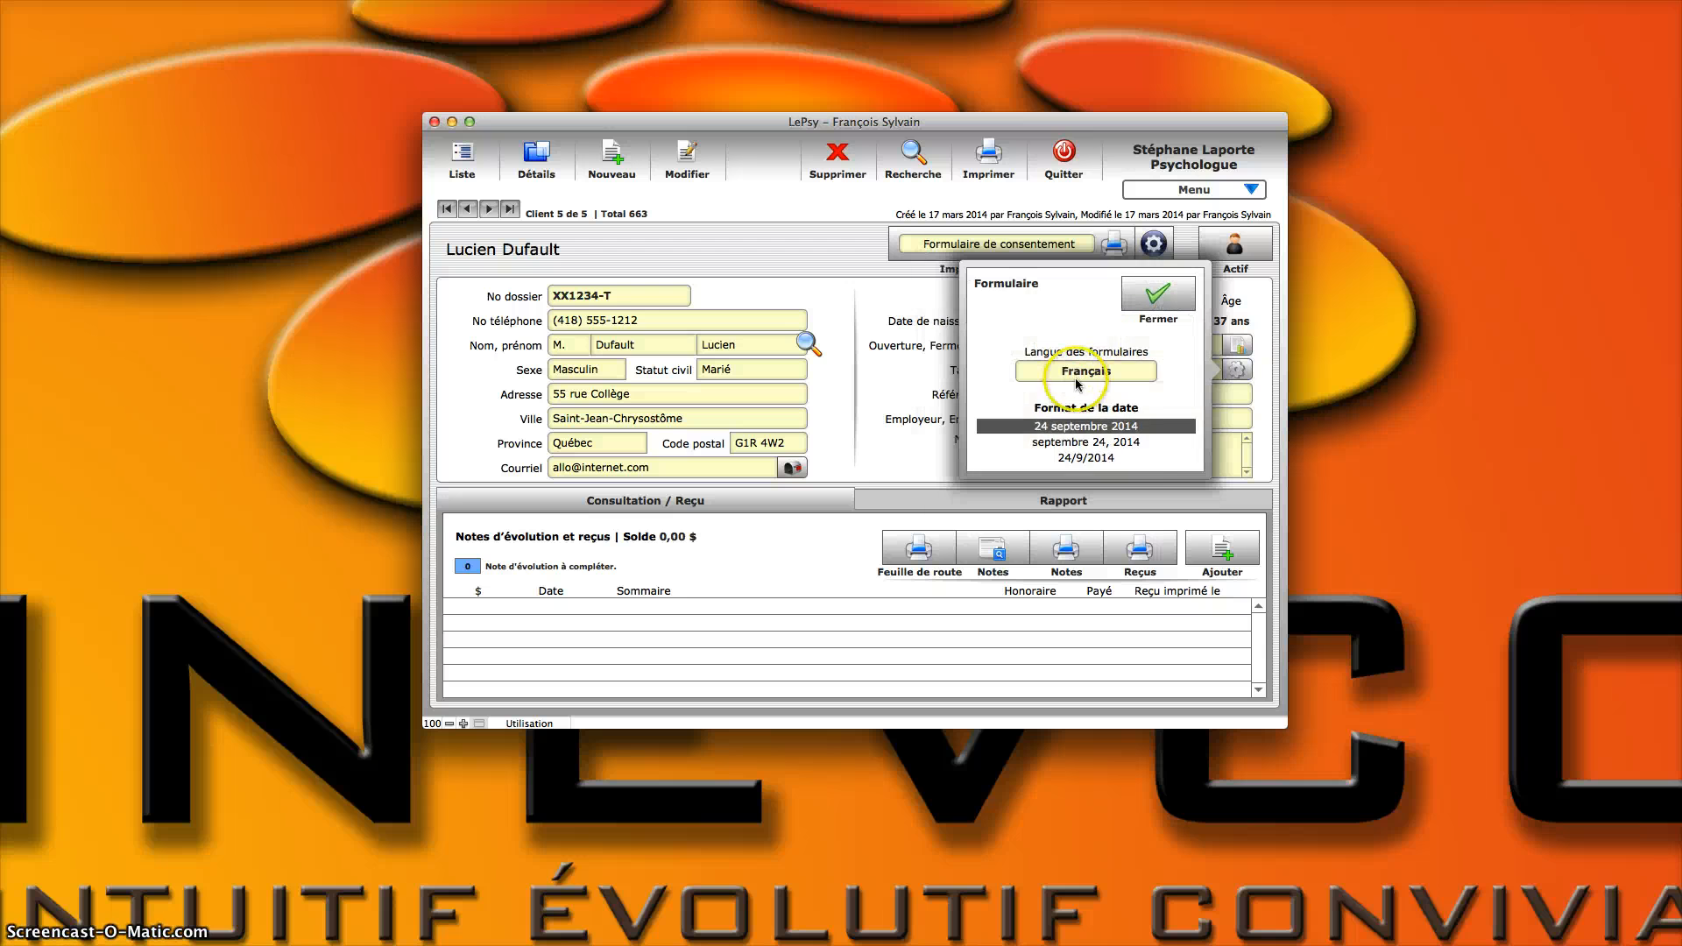
left_click(1122, 373)
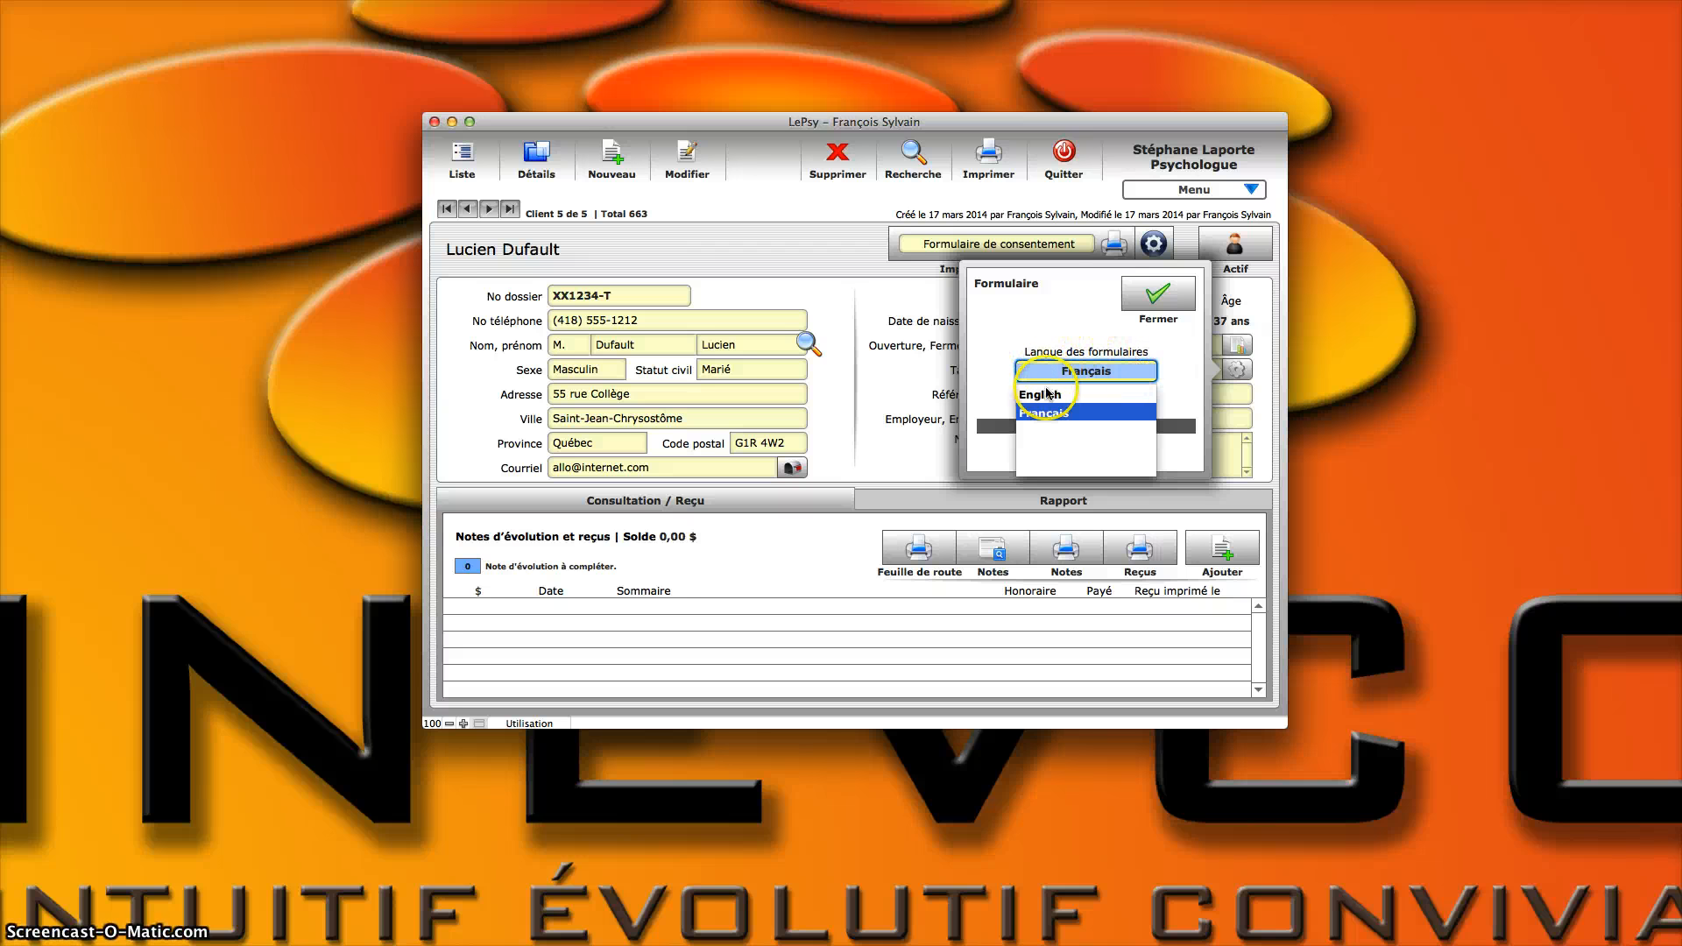
left_click(1086, 371)
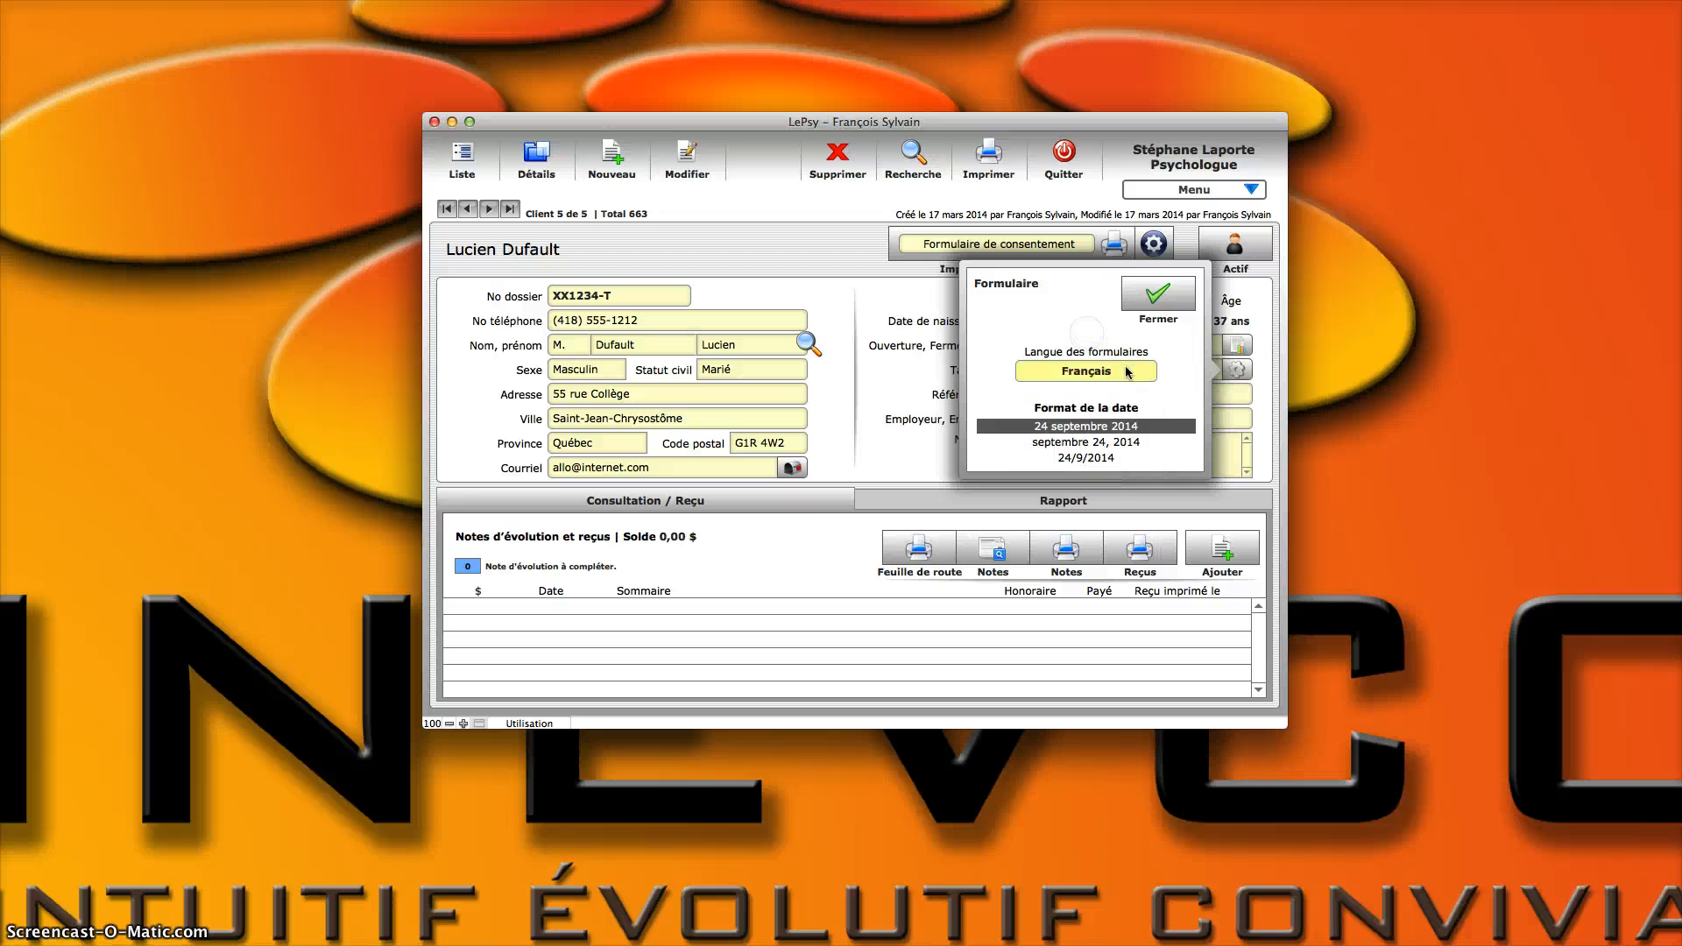
left_click(1158, 294)
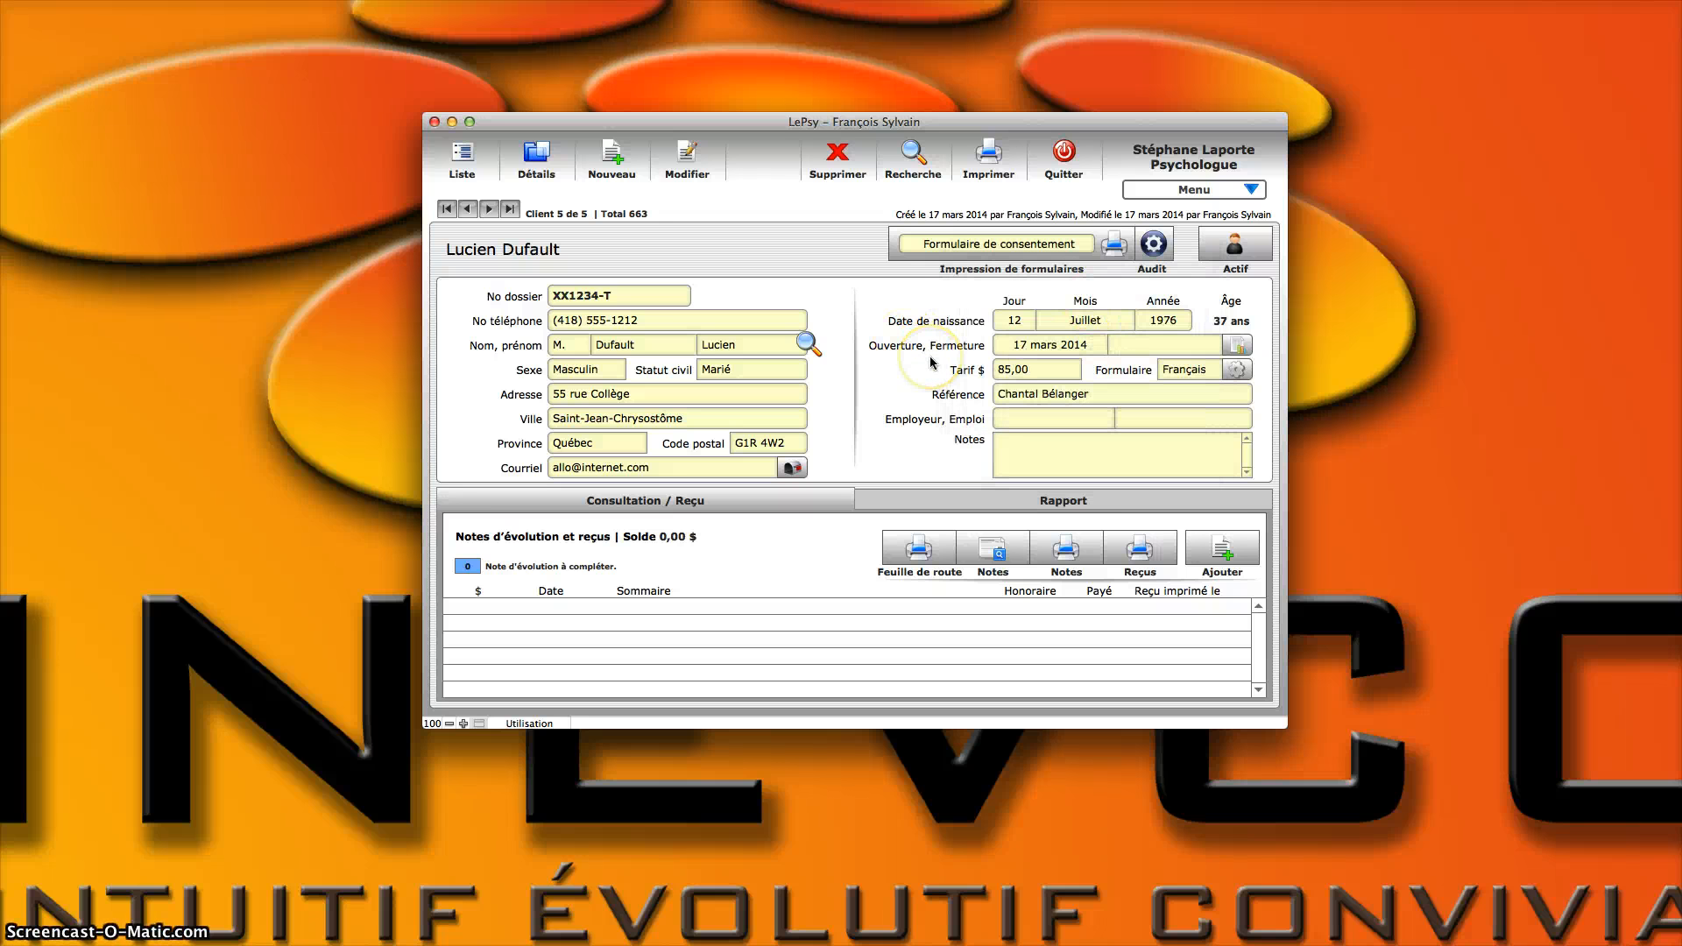
Step: Preview the client's French consent form for printing and cancel the print job
left_click(1004, 245)
left_click(782, 250)
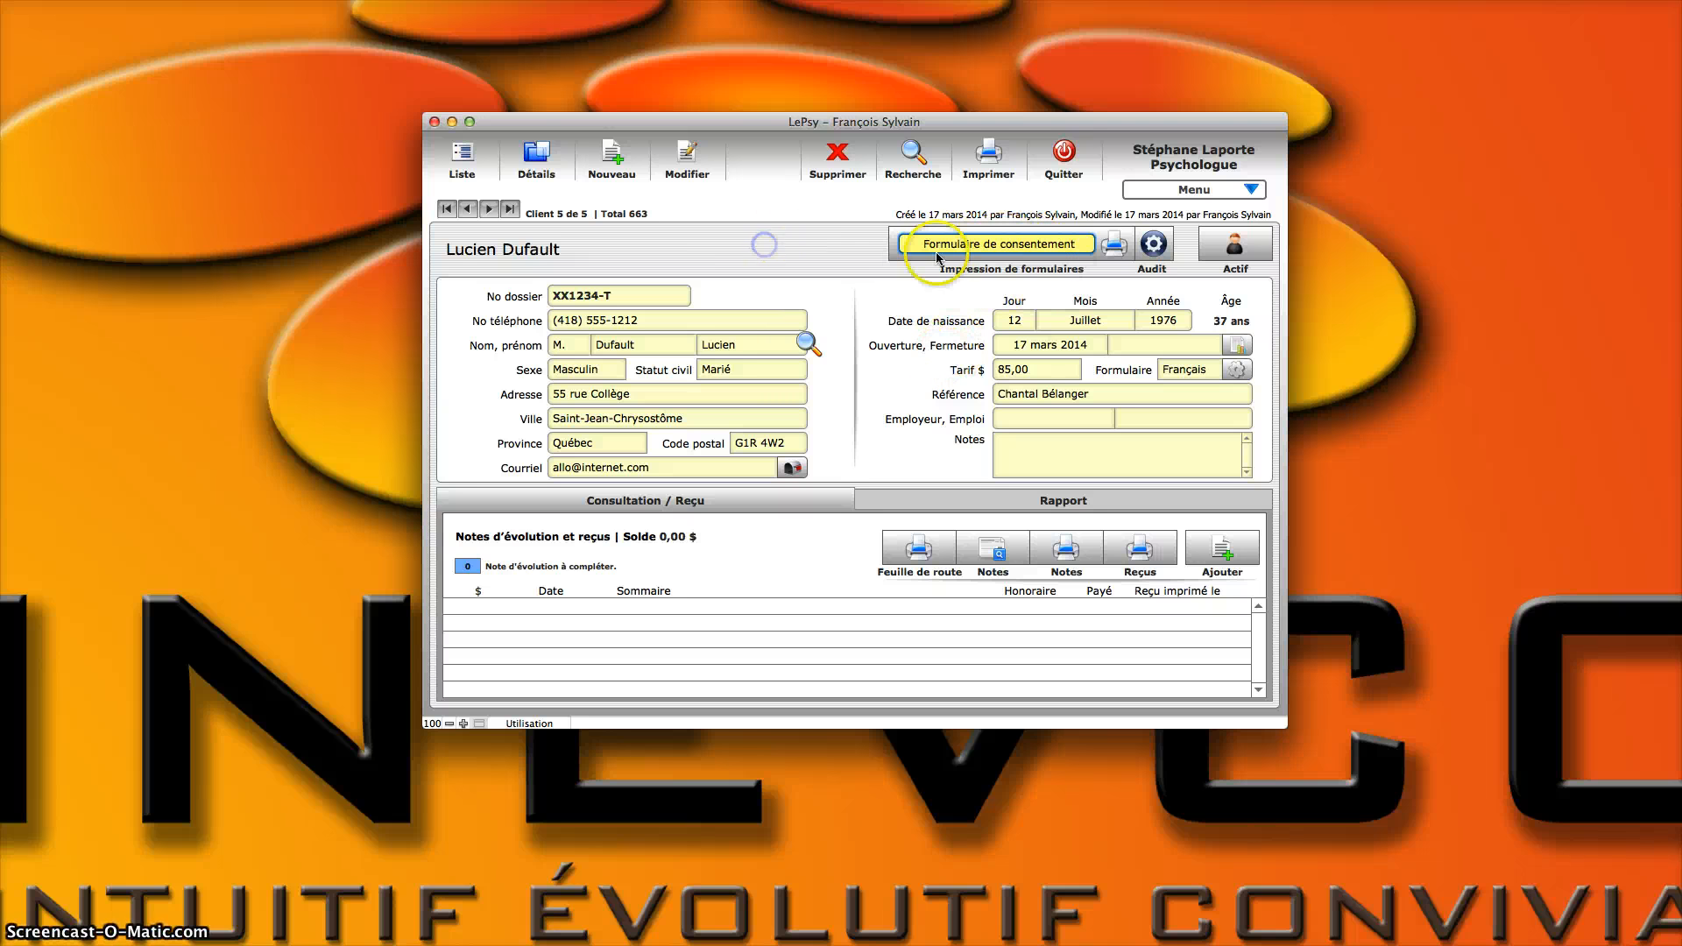
left_click(1114, 245)
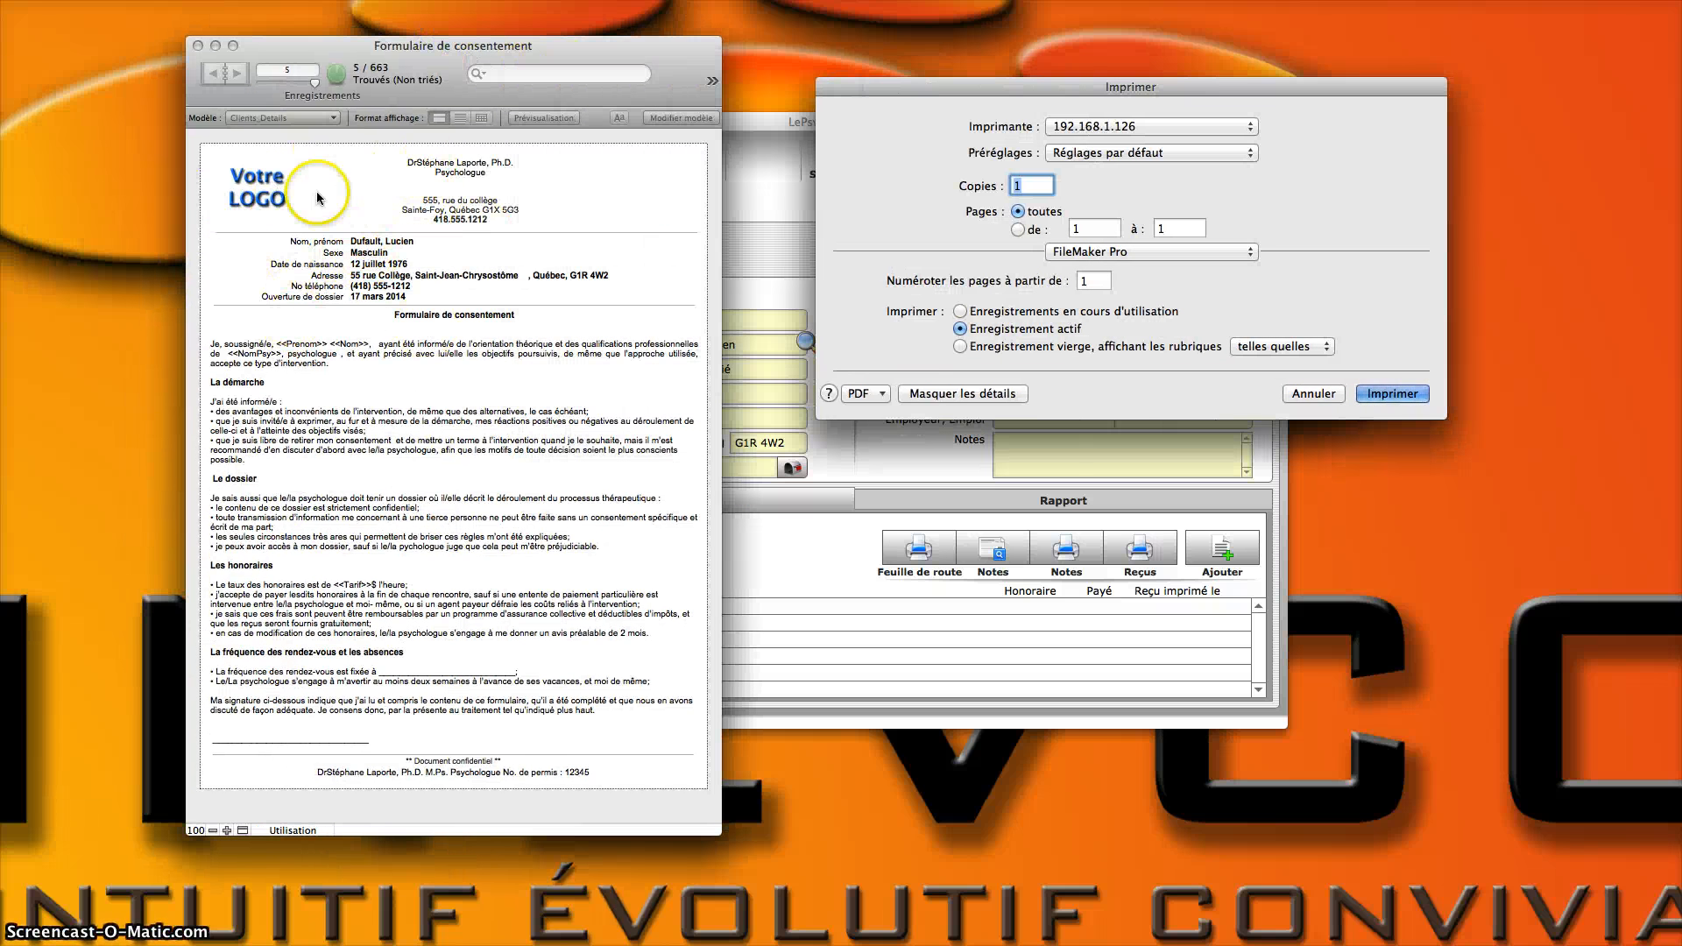
left_click(1312, 393)
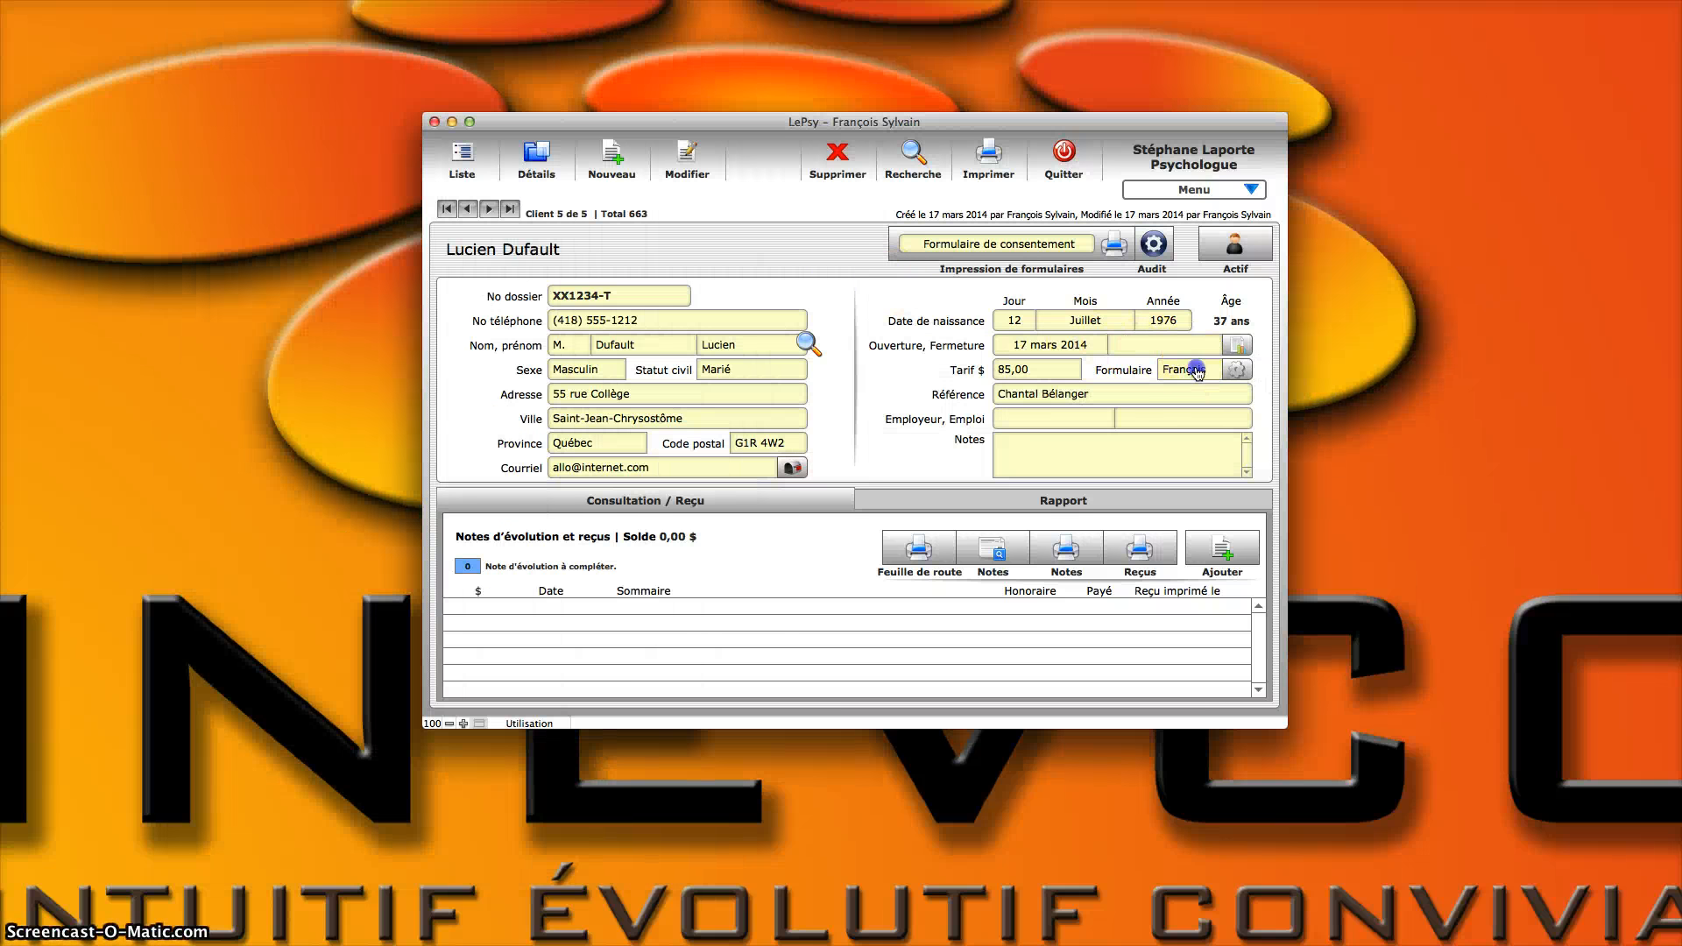
Step: Set the language of the client's forms to English
left_click(1236, 369)
left_click(1091, 371)
left_click(1071, 399)
left_click(1158, 294)
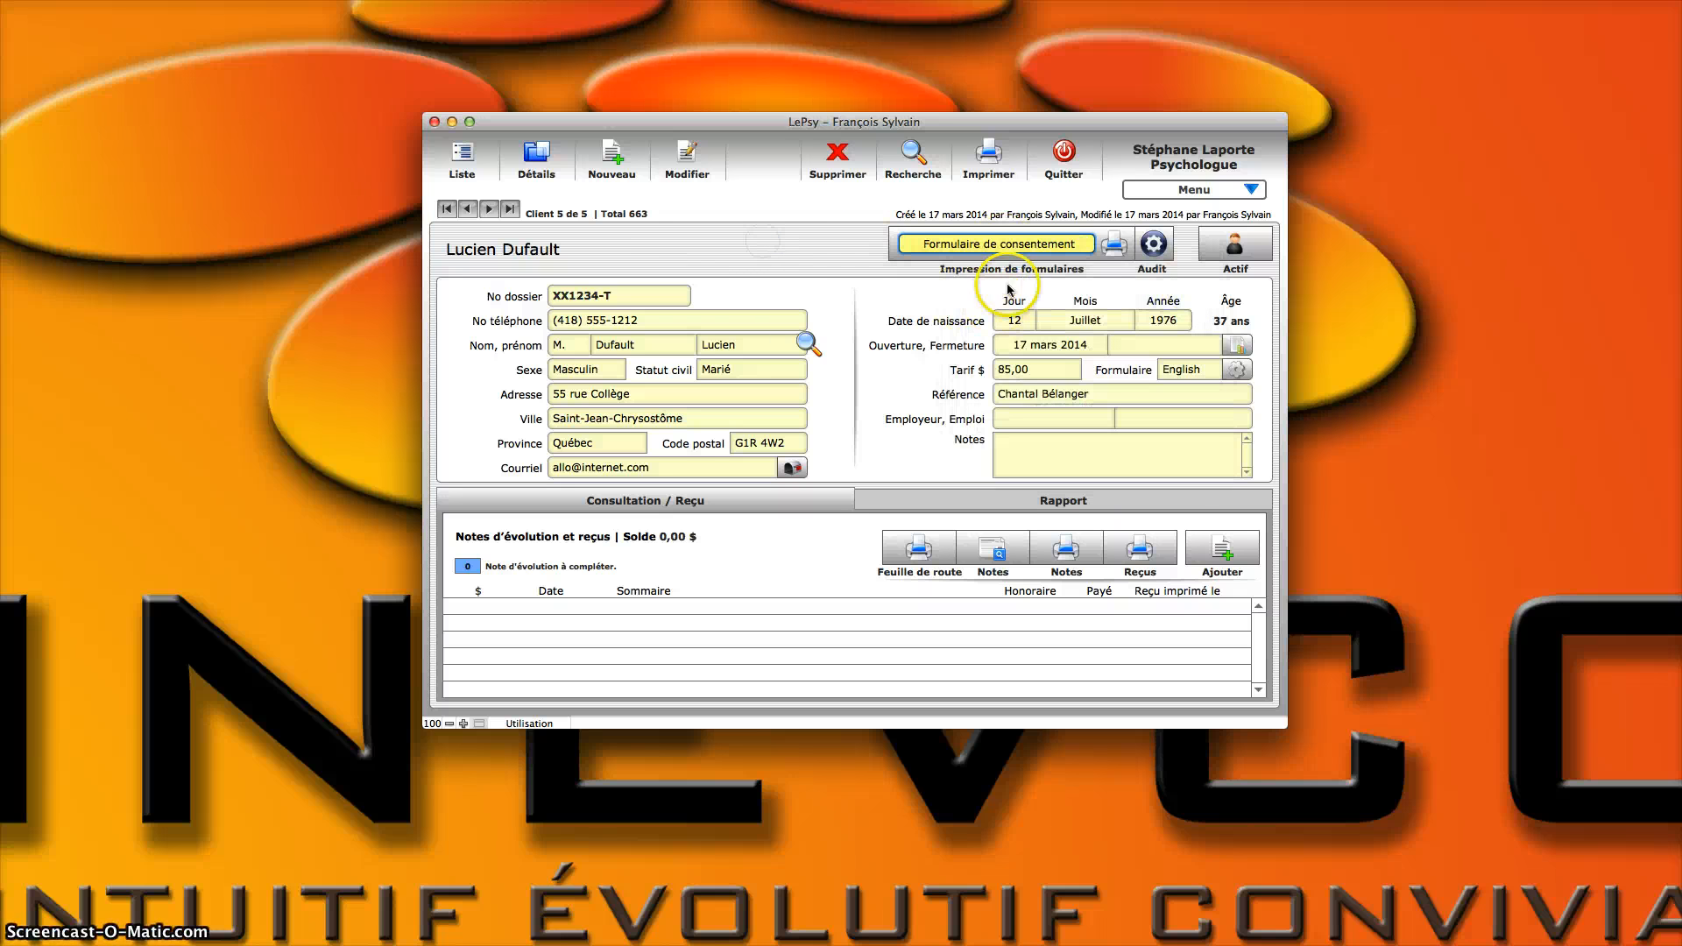
left_click(1200, 191)
left_click(1192, 318)
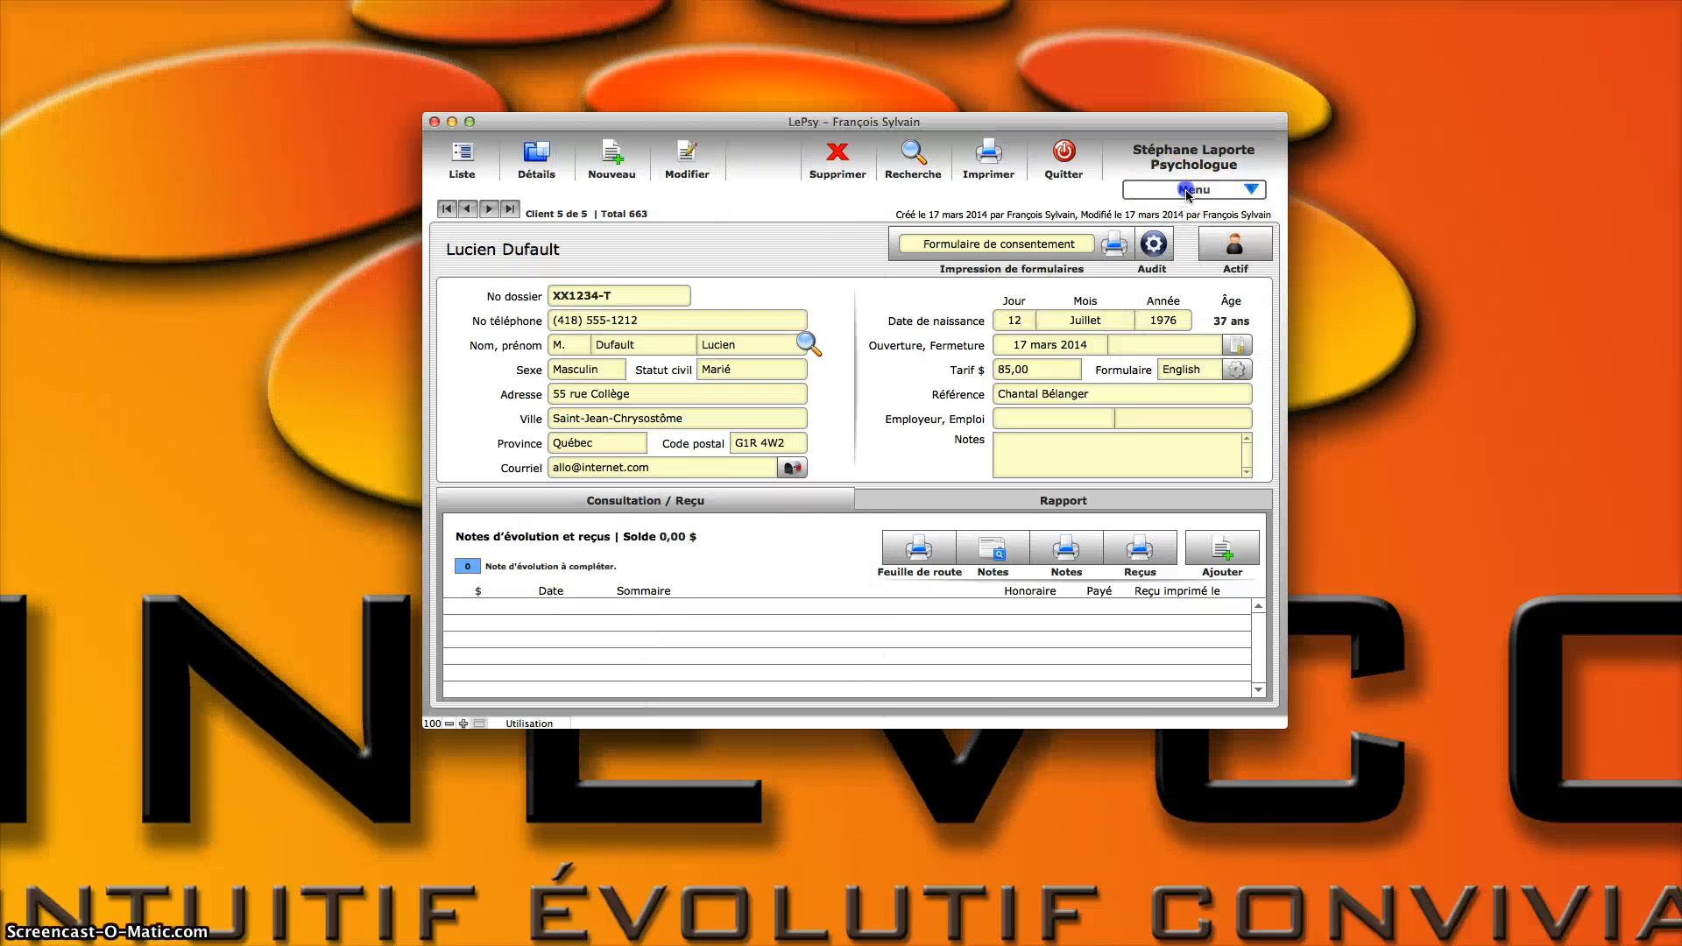
left_click(902, 75)
Step: Examine the English consent form and its language setting in the form editor, and close the editor
left_click(1194, 191)
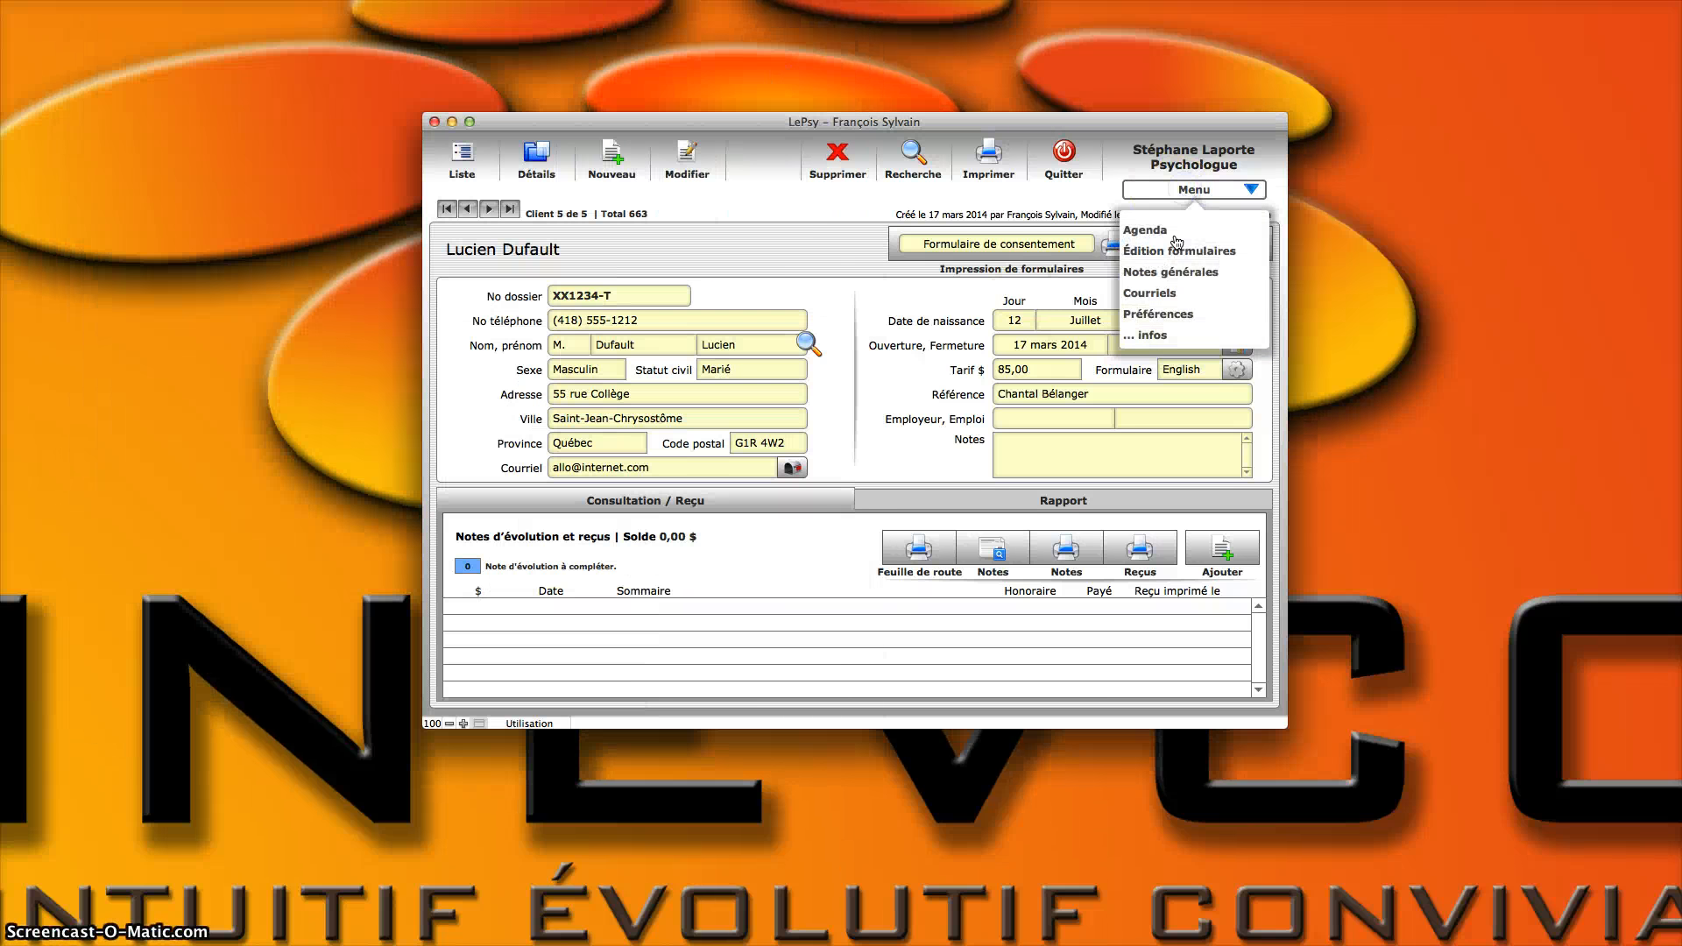
left_click(1177, 250)
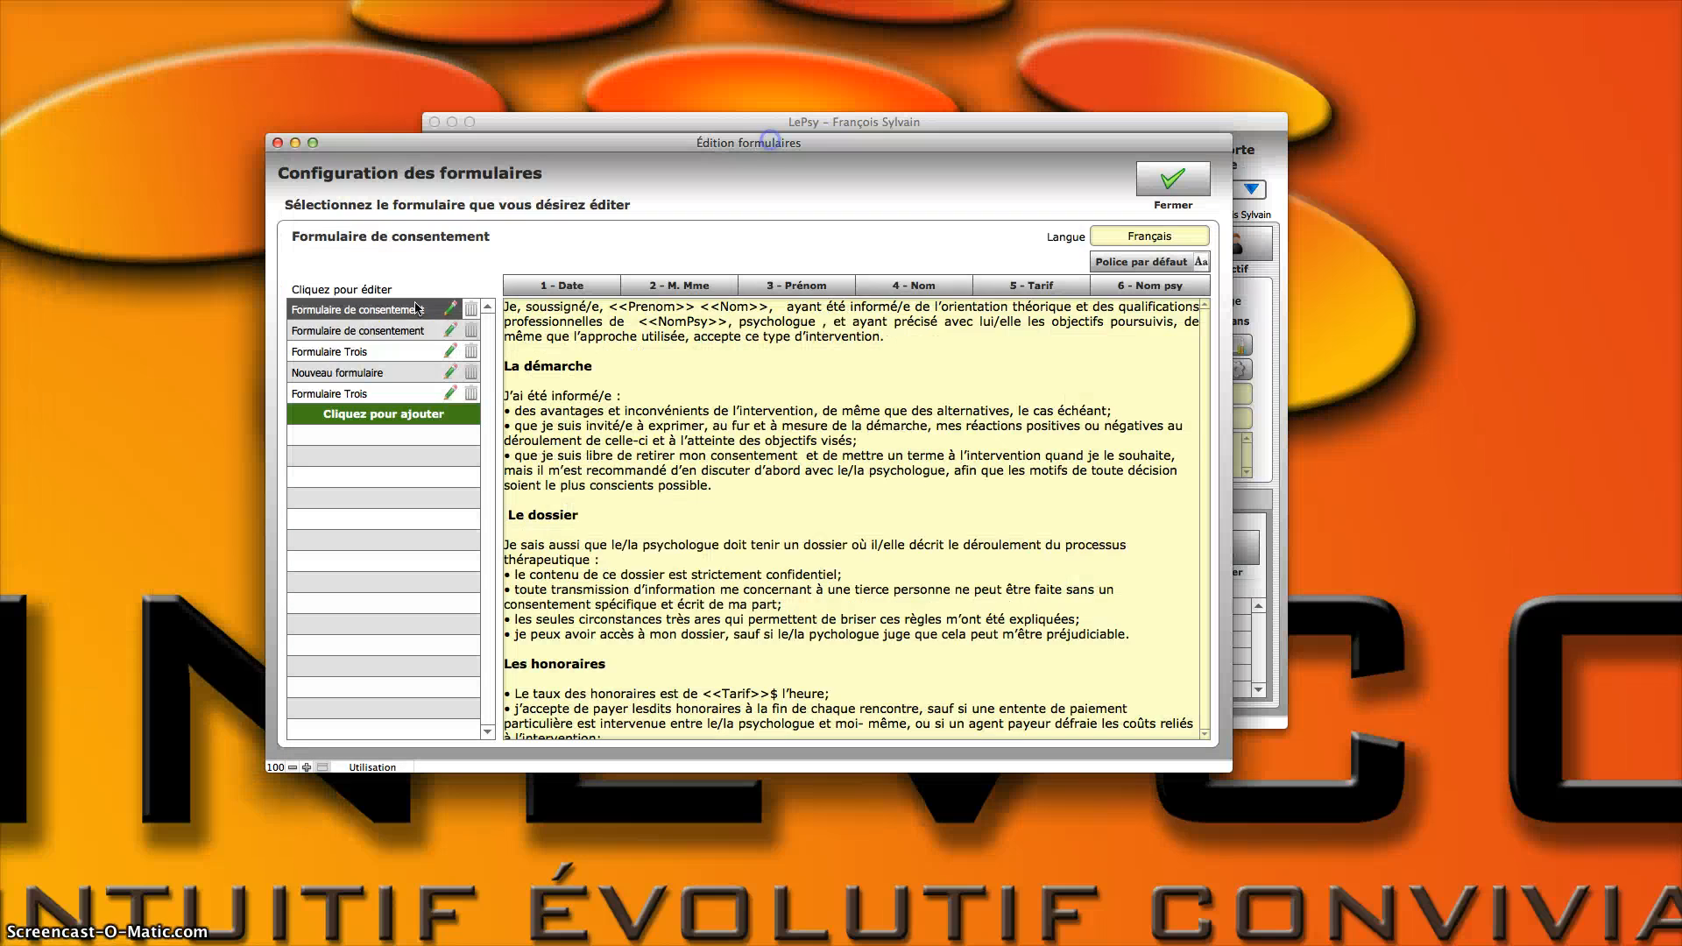
left_click(372, 330)
left_click(1121, 236)
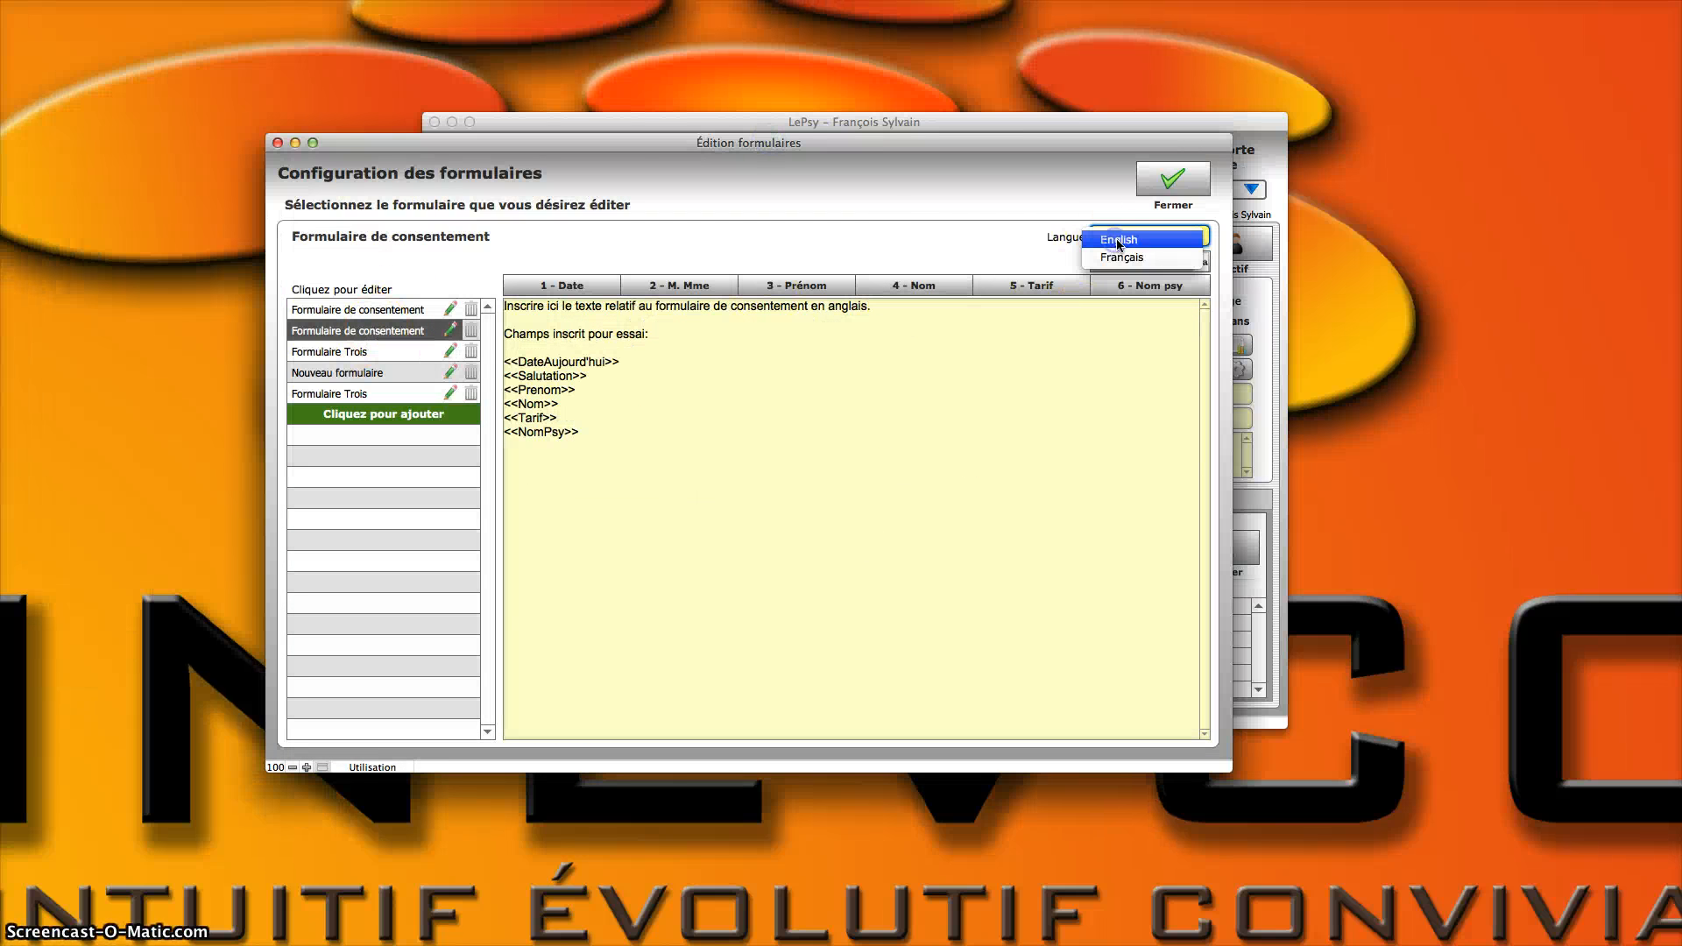
left_click(1144, 239)
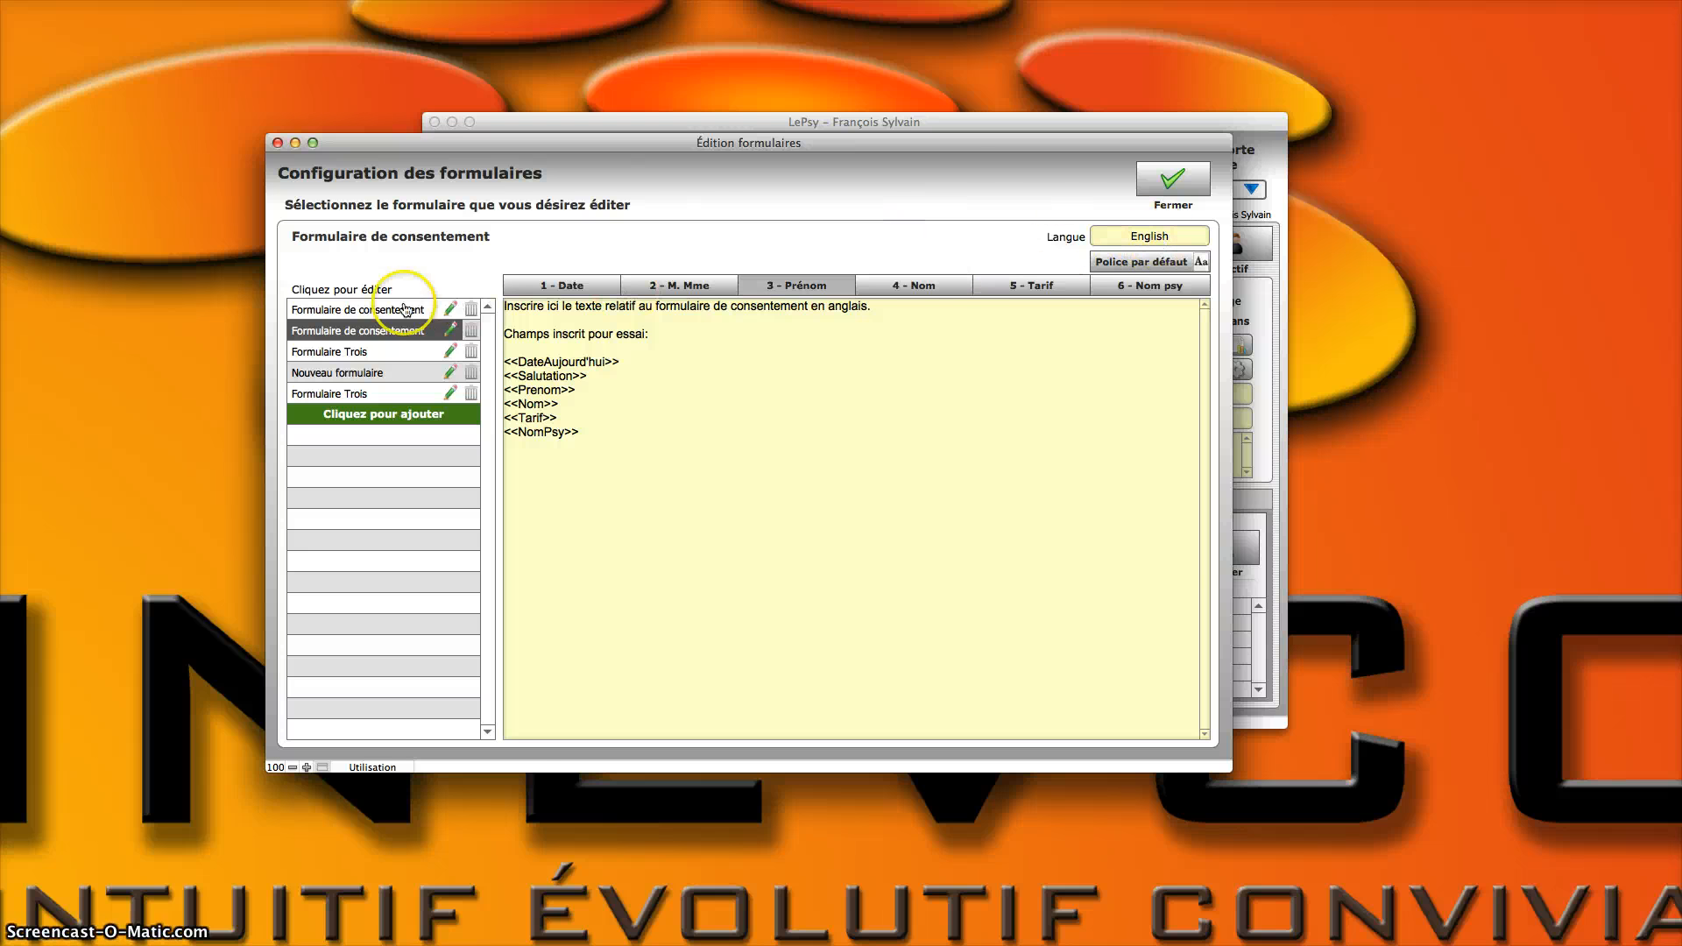
left_click(372, 351)
left_click(1174, 179)
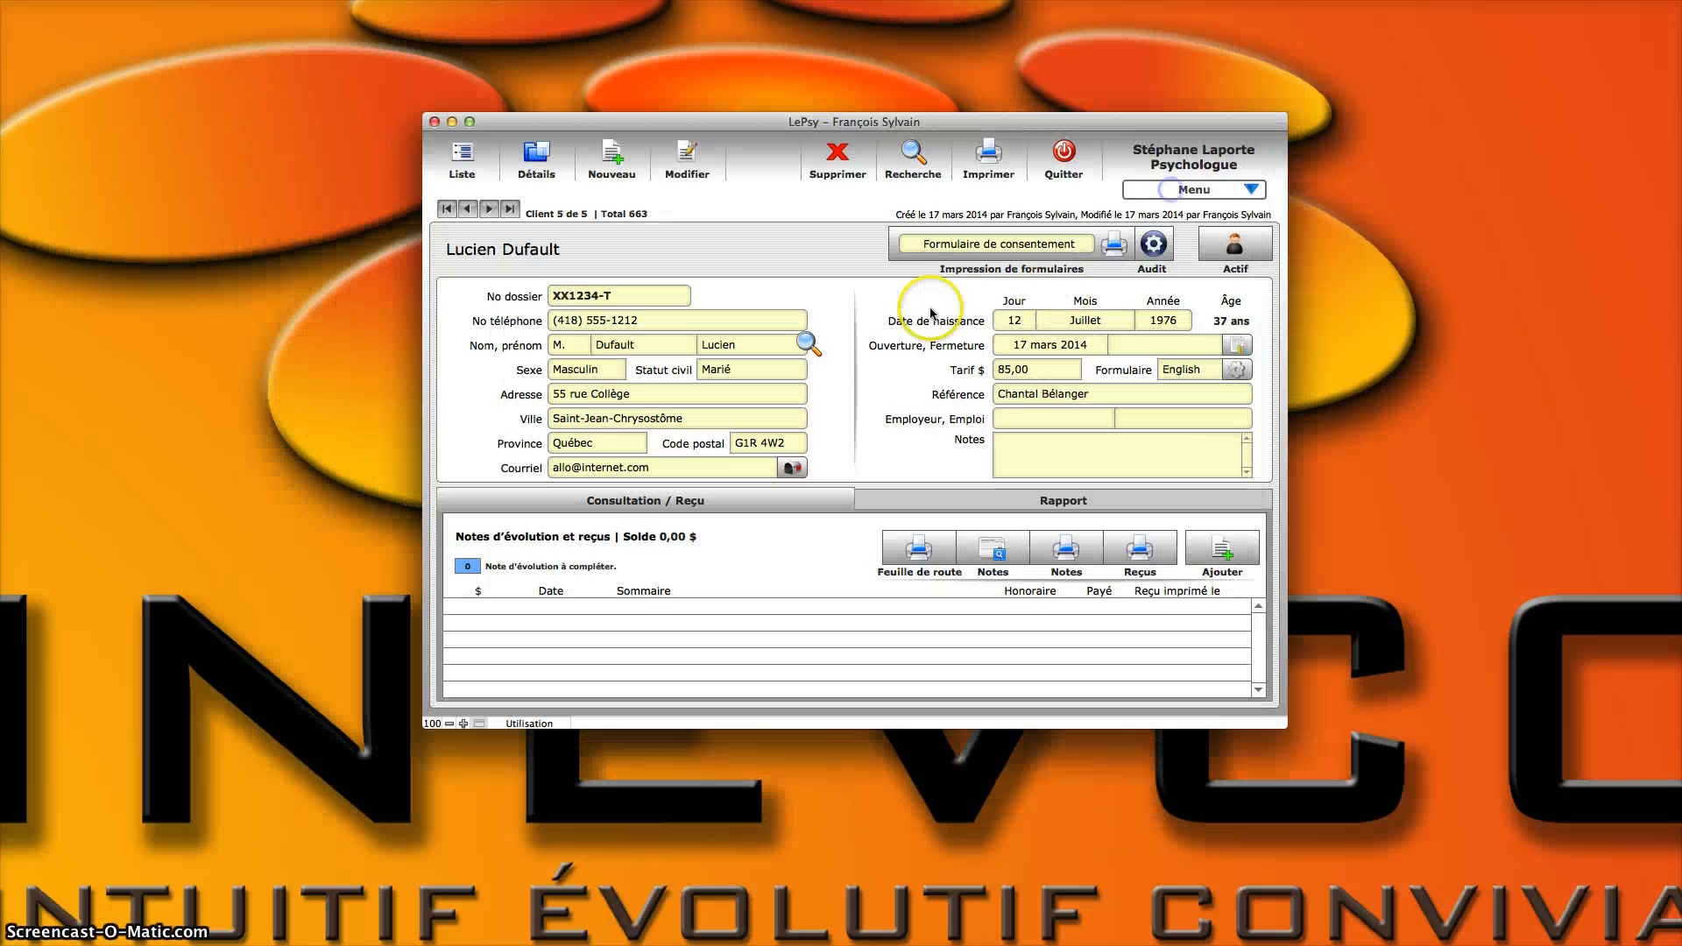
Step: Check which forms are available to print for the client, keeping Formulaire de consentement selected
left_click(972, 243)
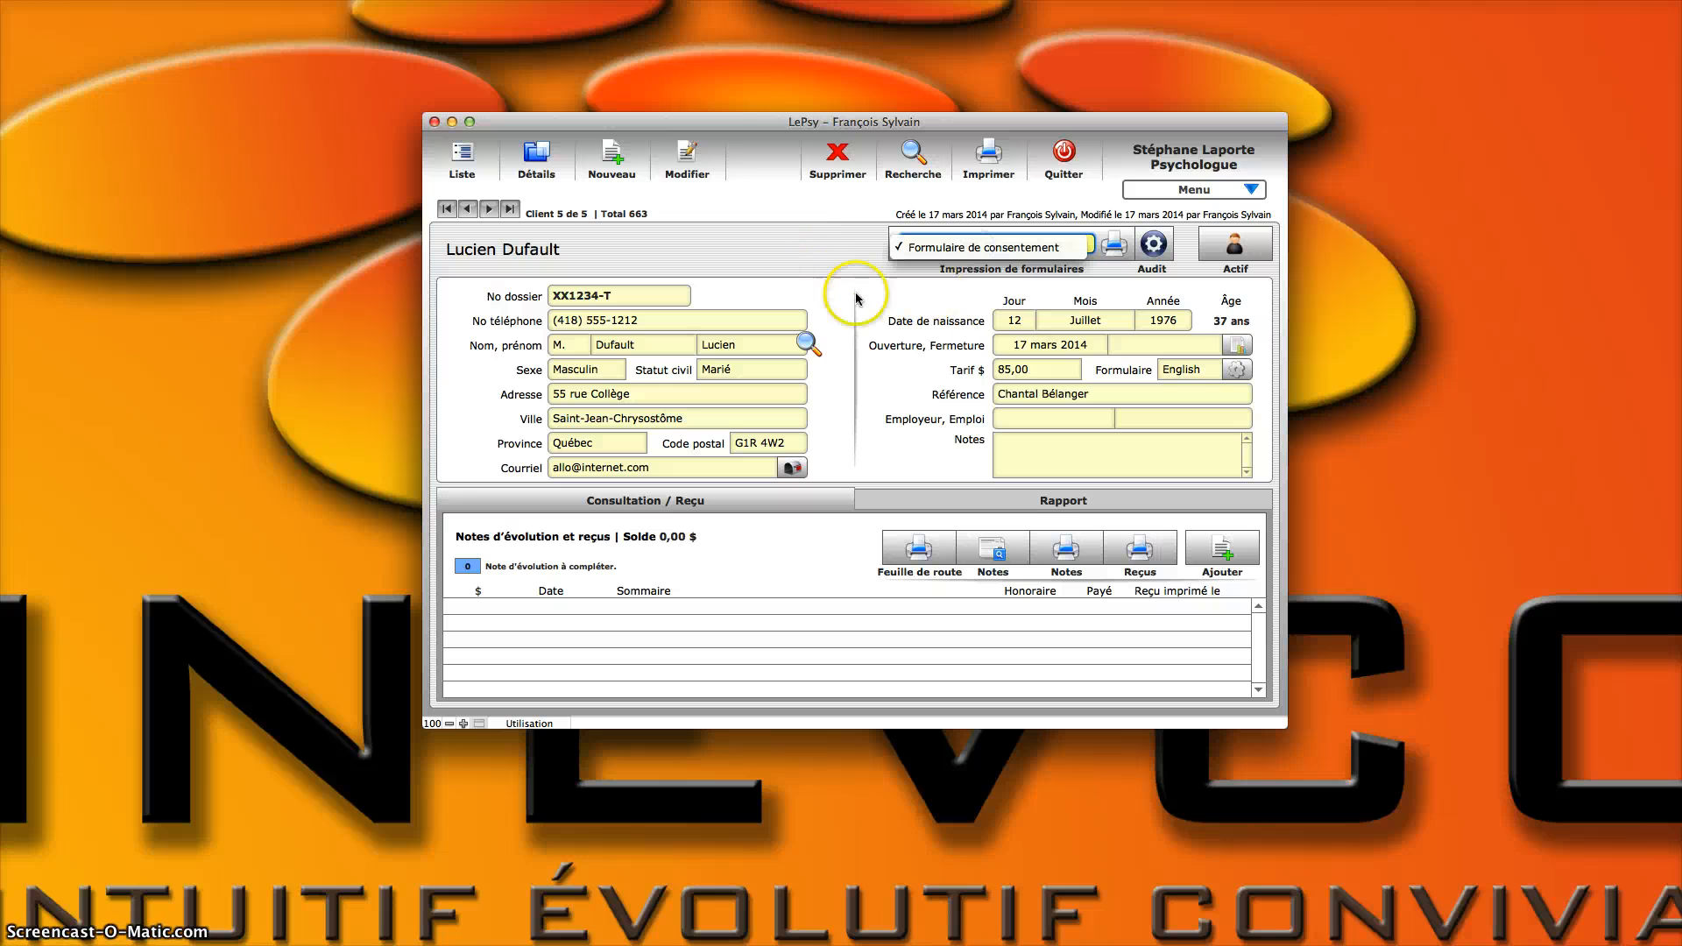
left_click(986, 249)
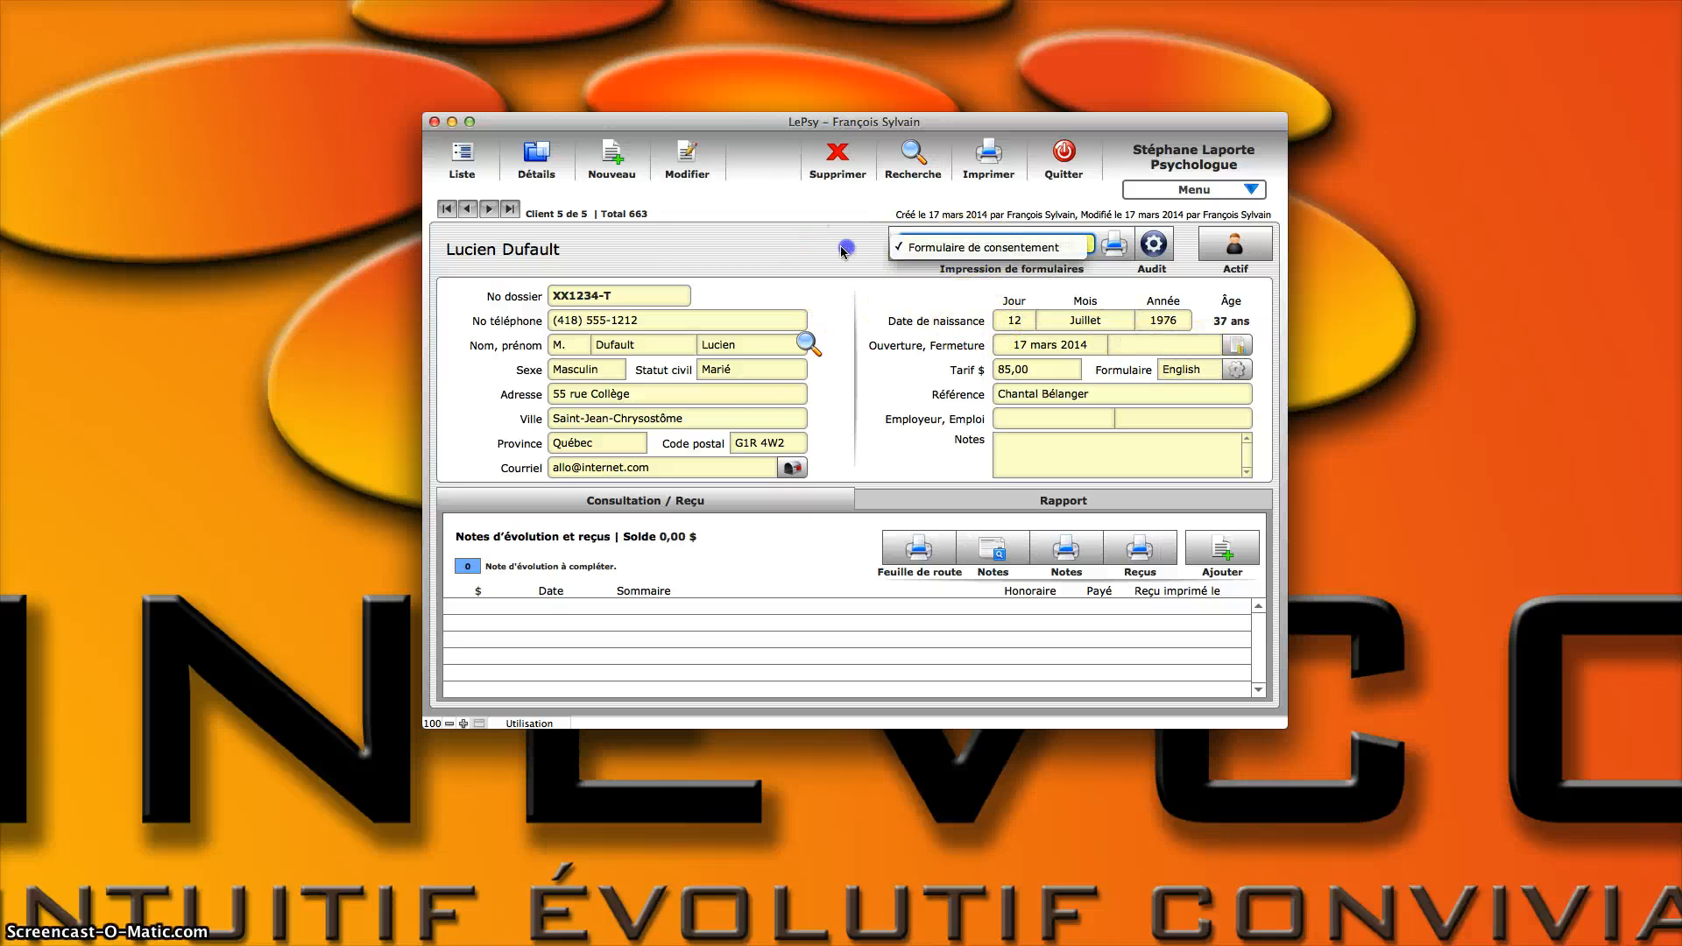
Step: Try the other date formats, set the client's form language to Français and the date format to 24 septembre 2014, and close the form options
left_click(1236, 377)
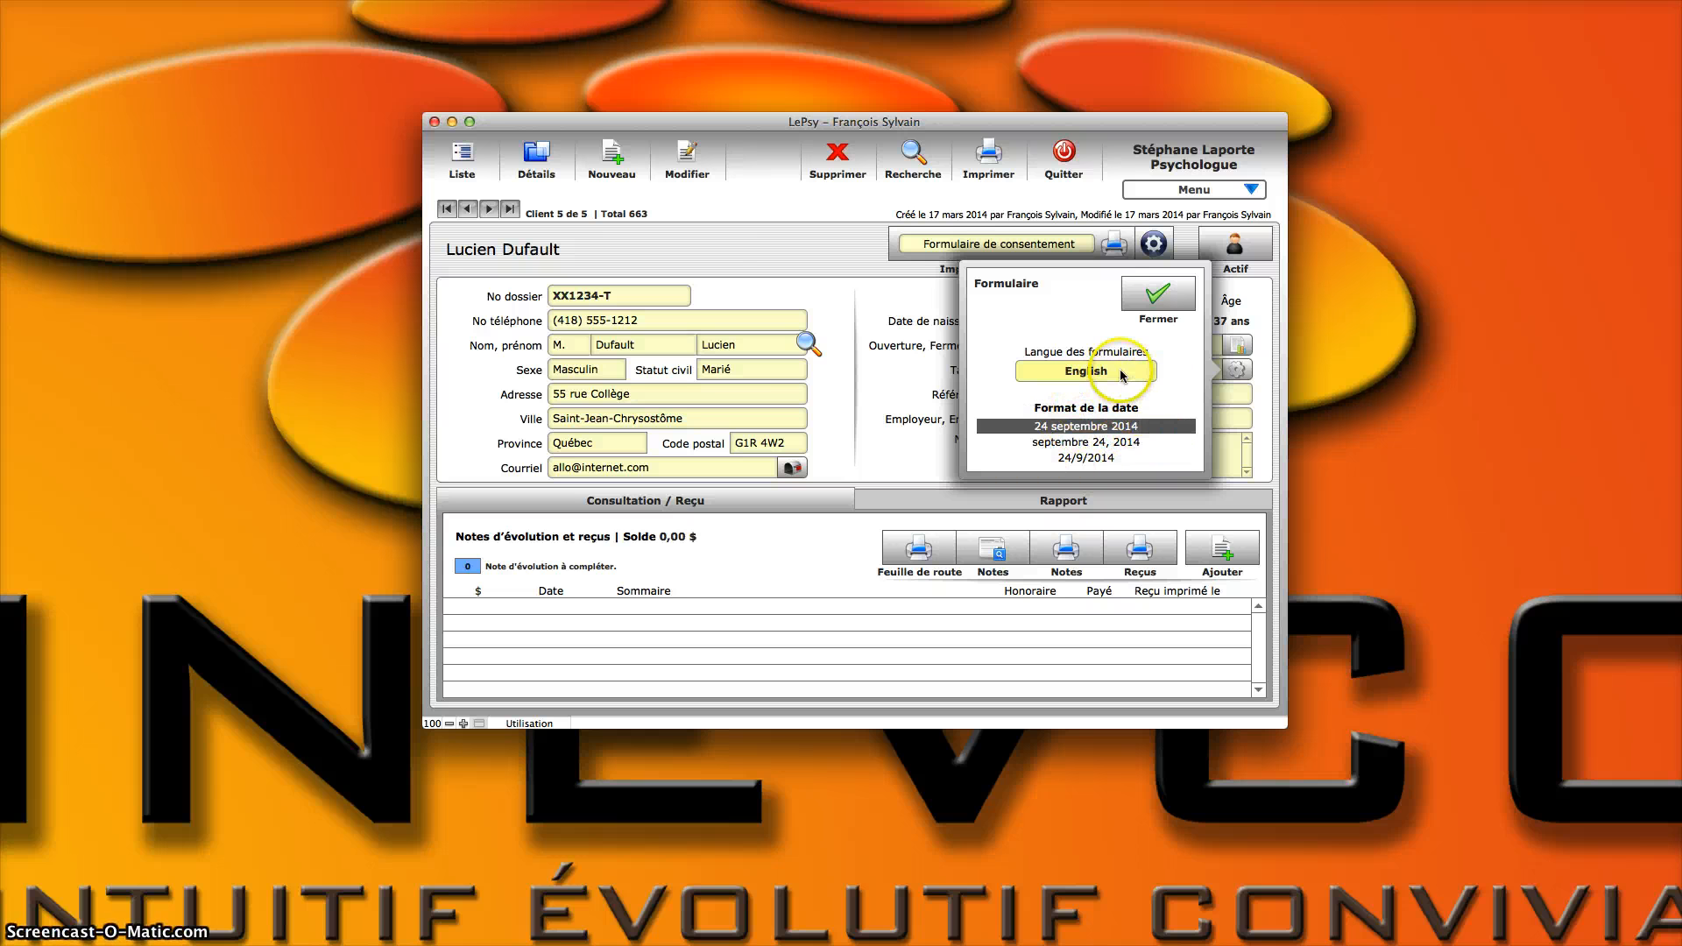
left_click(1036, 442)
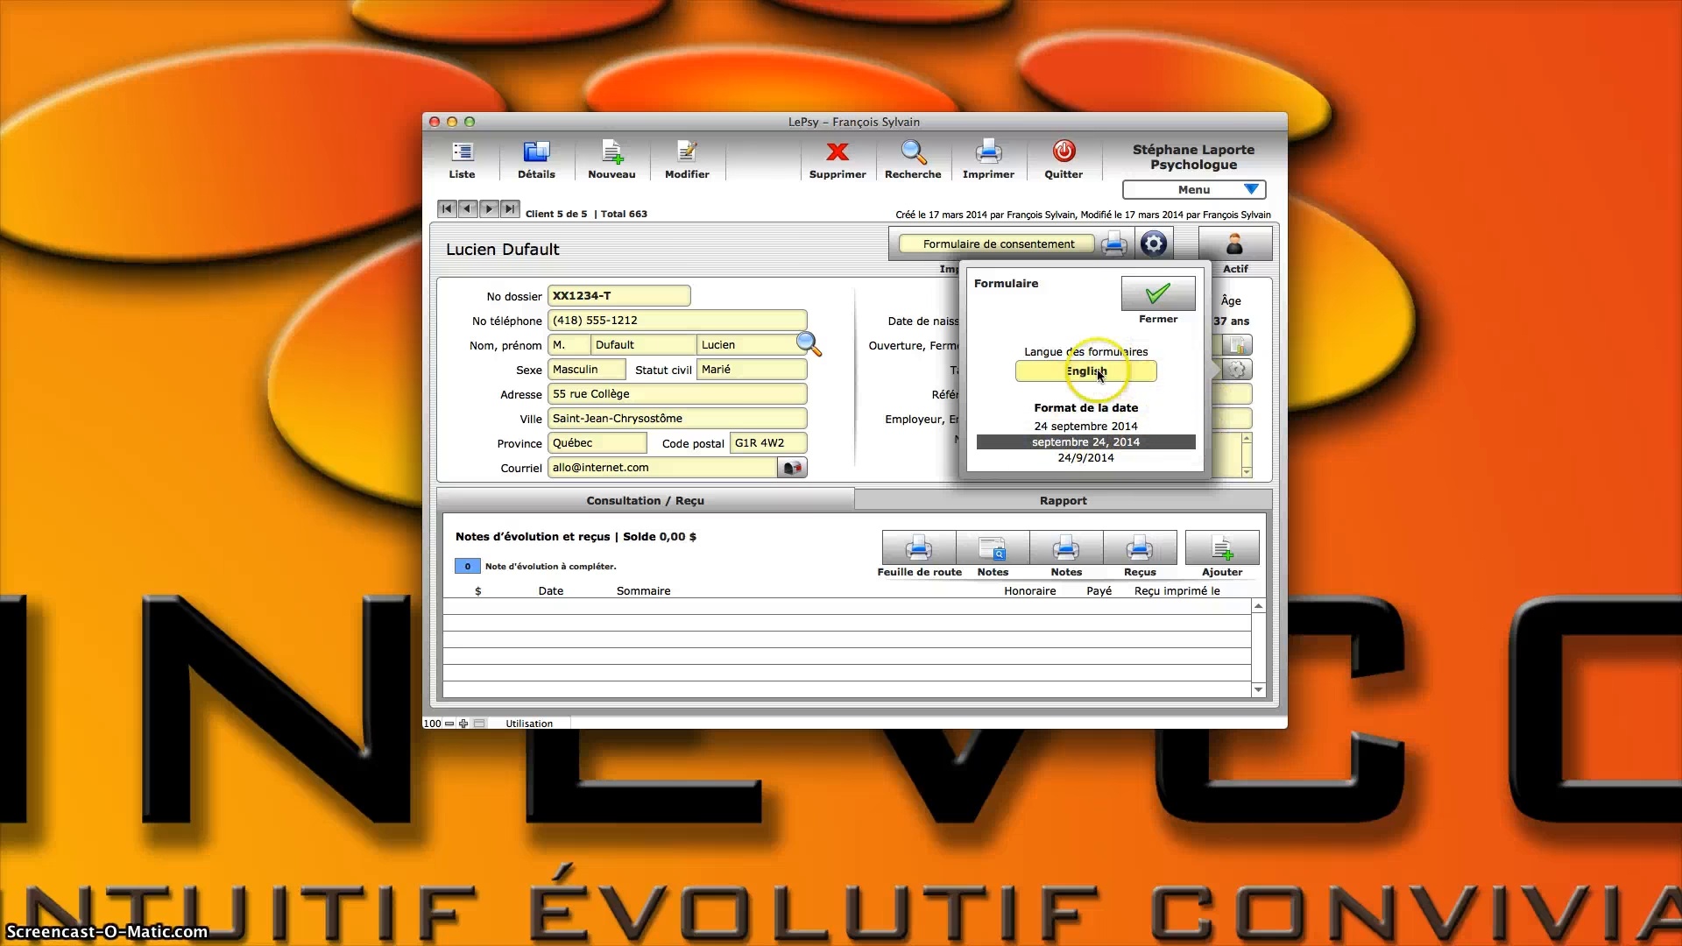
left_click(1097, 458)
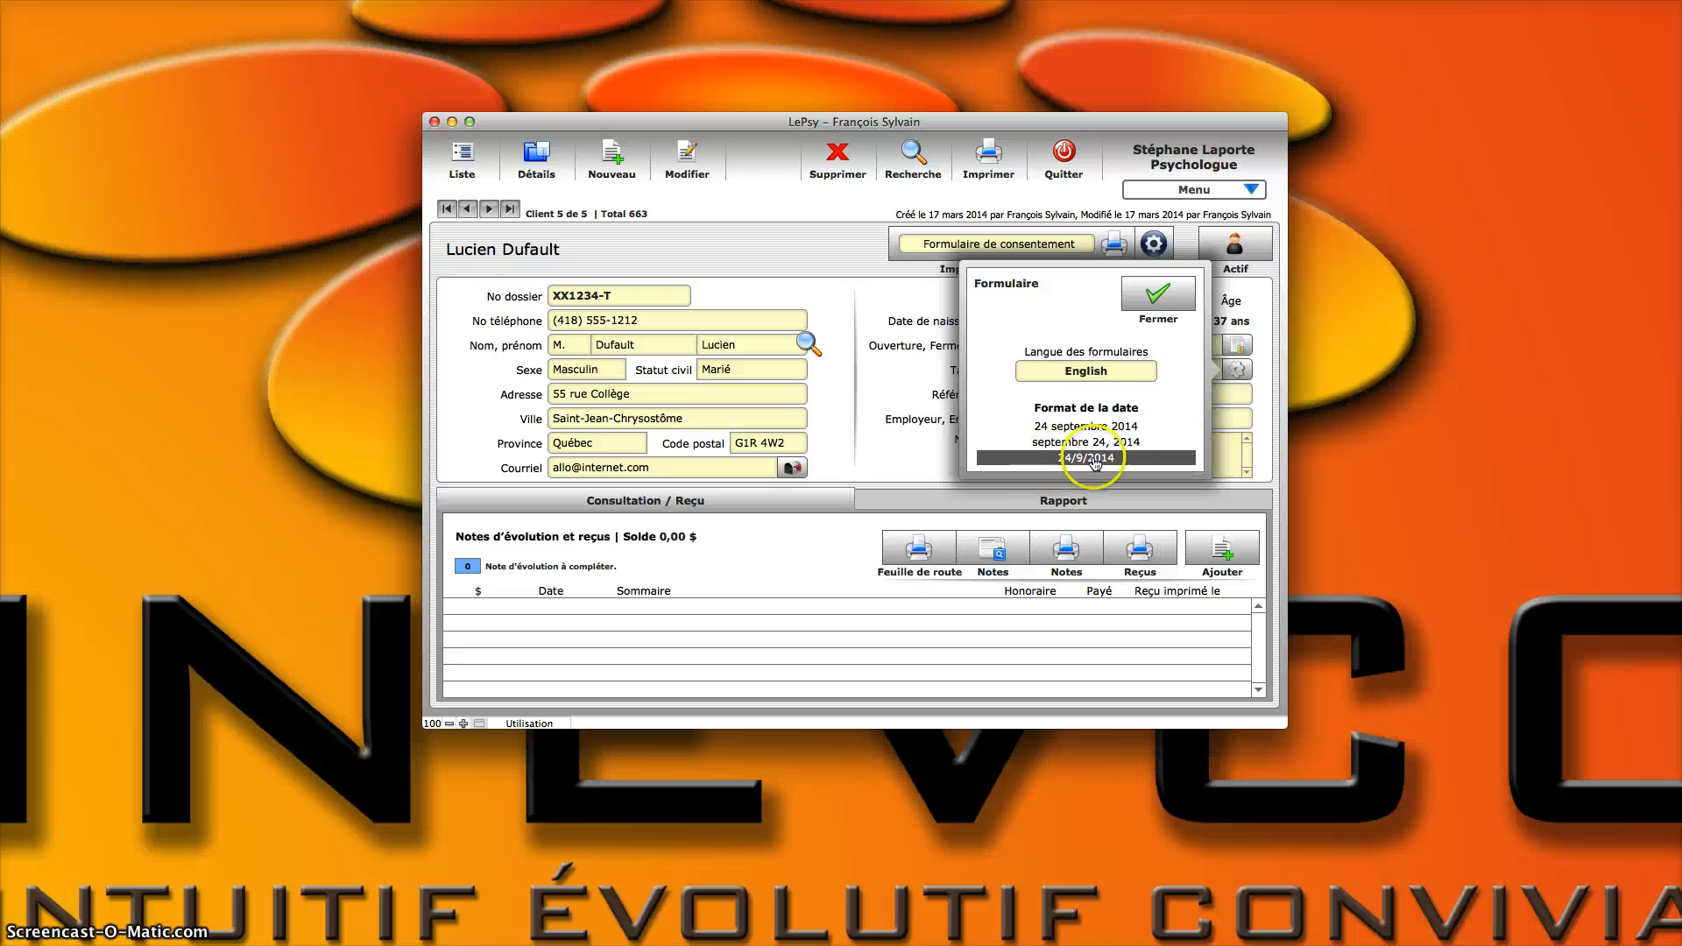
left_click(1084, 372)
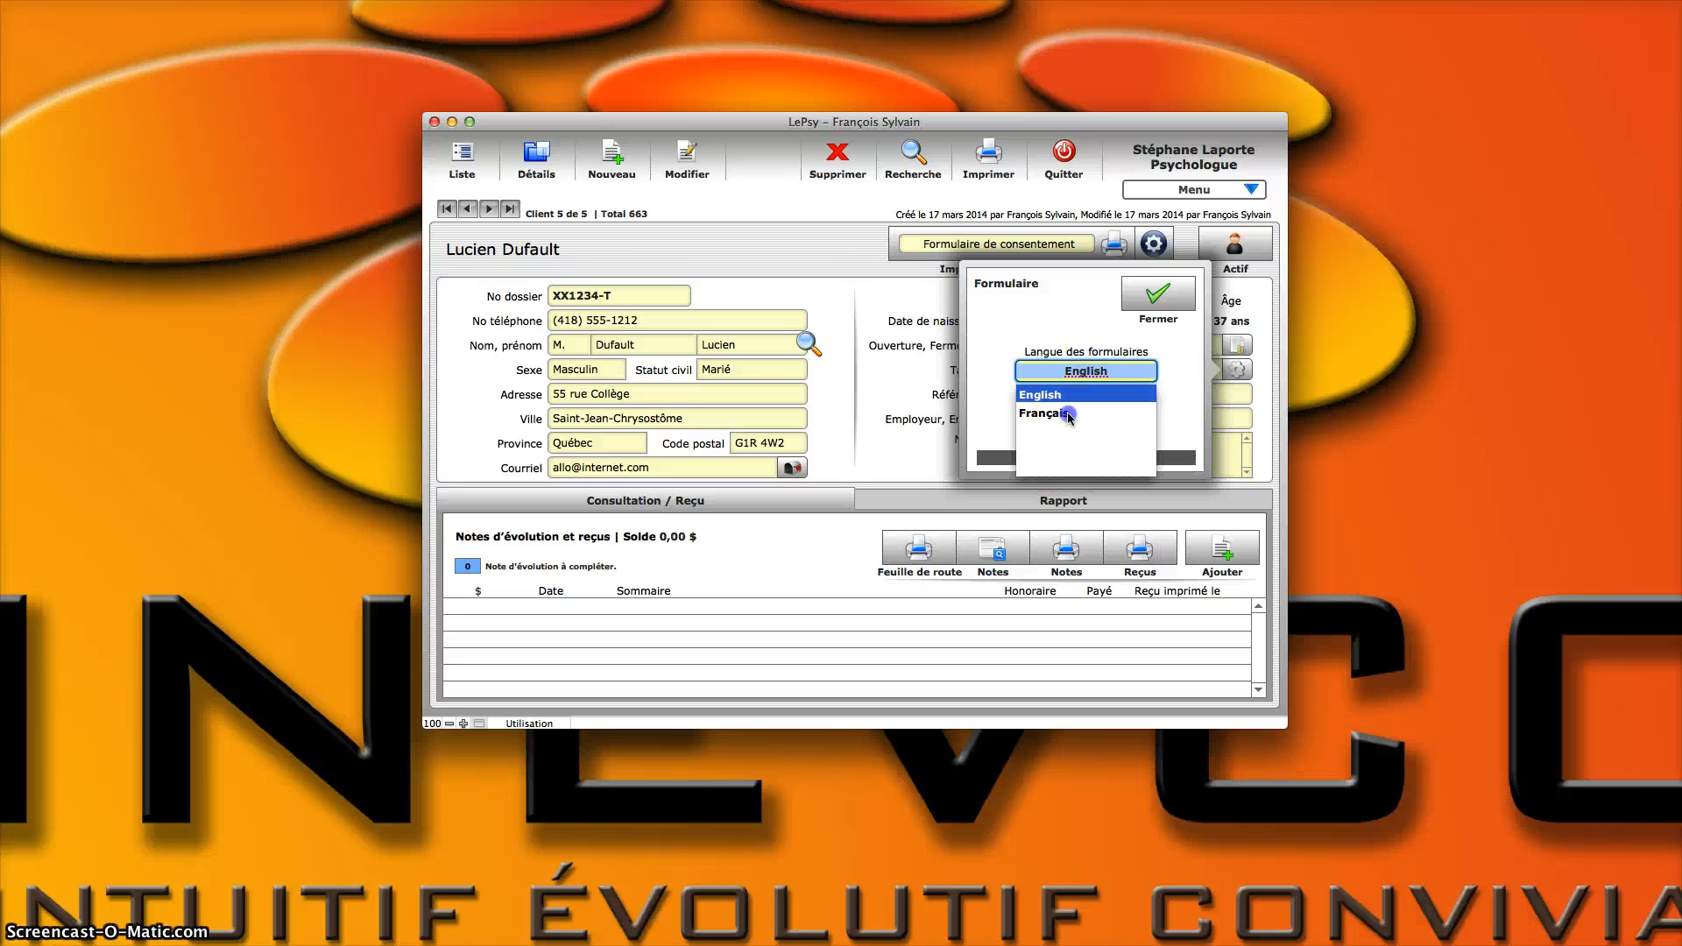
left_click(1071, 414)
left_click(1096, 427)
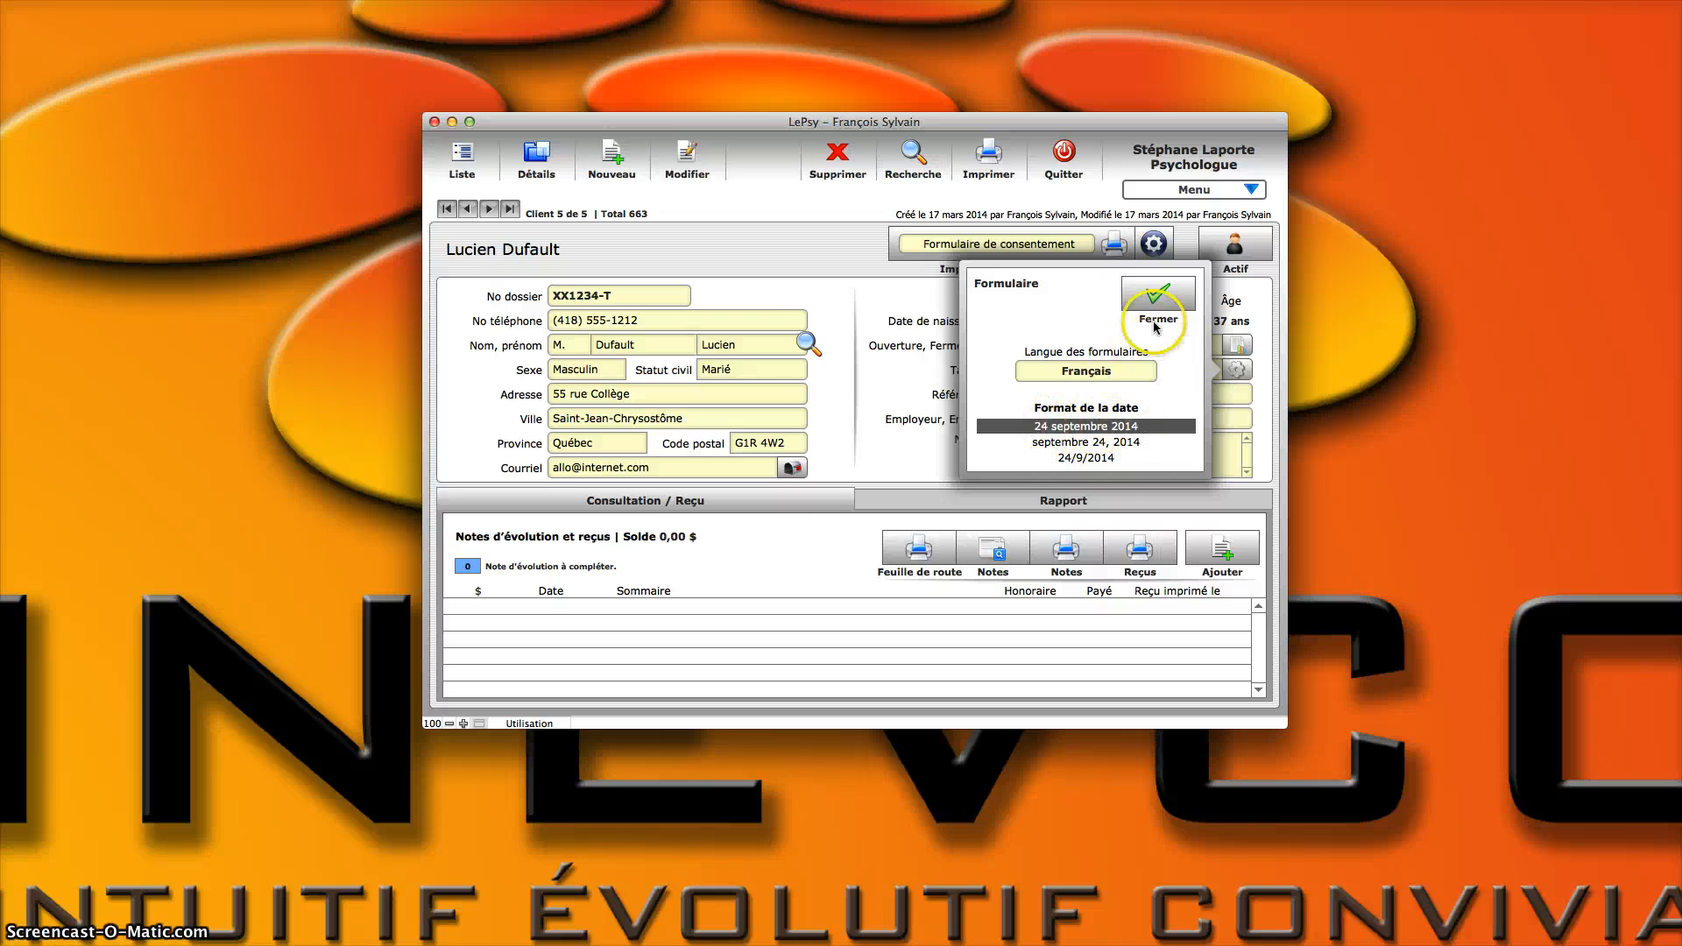
left_click(1158, 294)
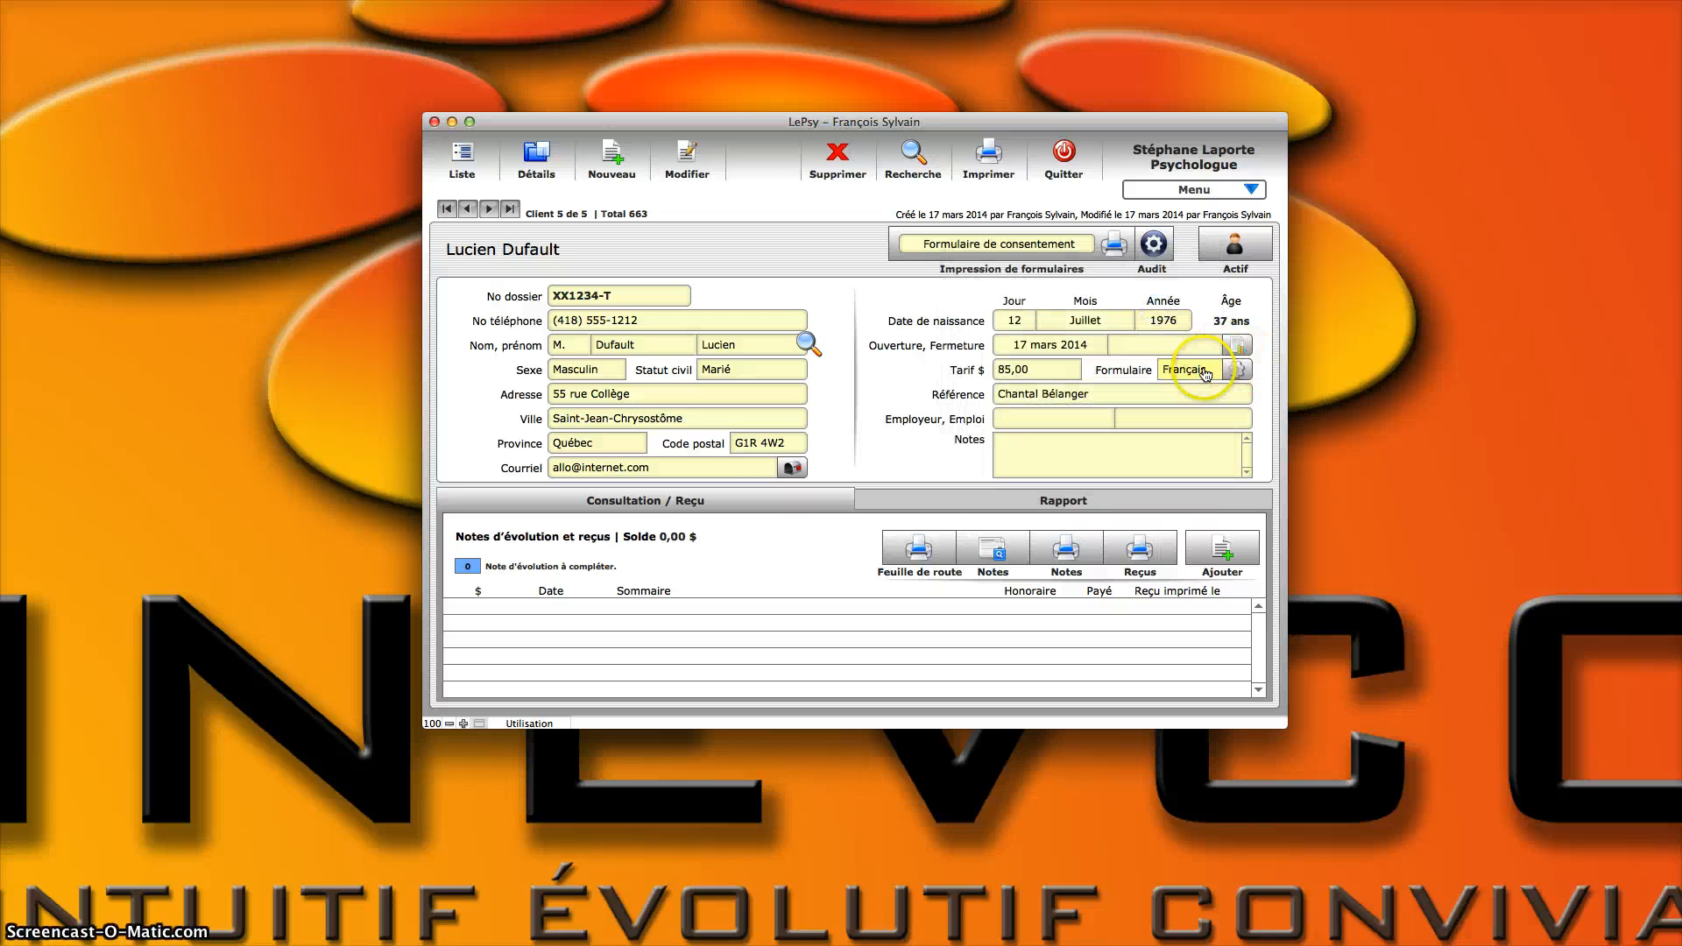